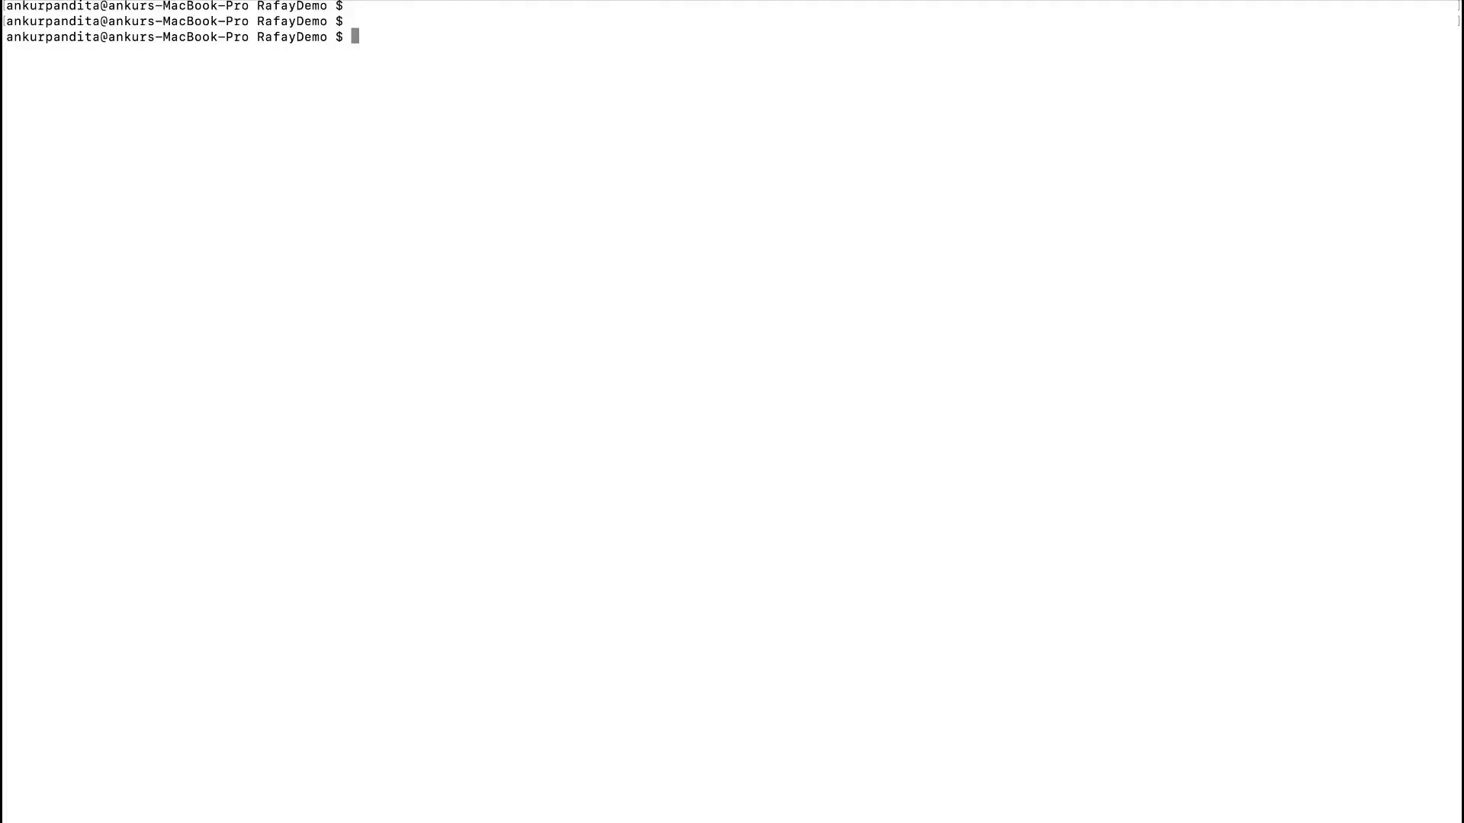
key("super+v")
key("Return")
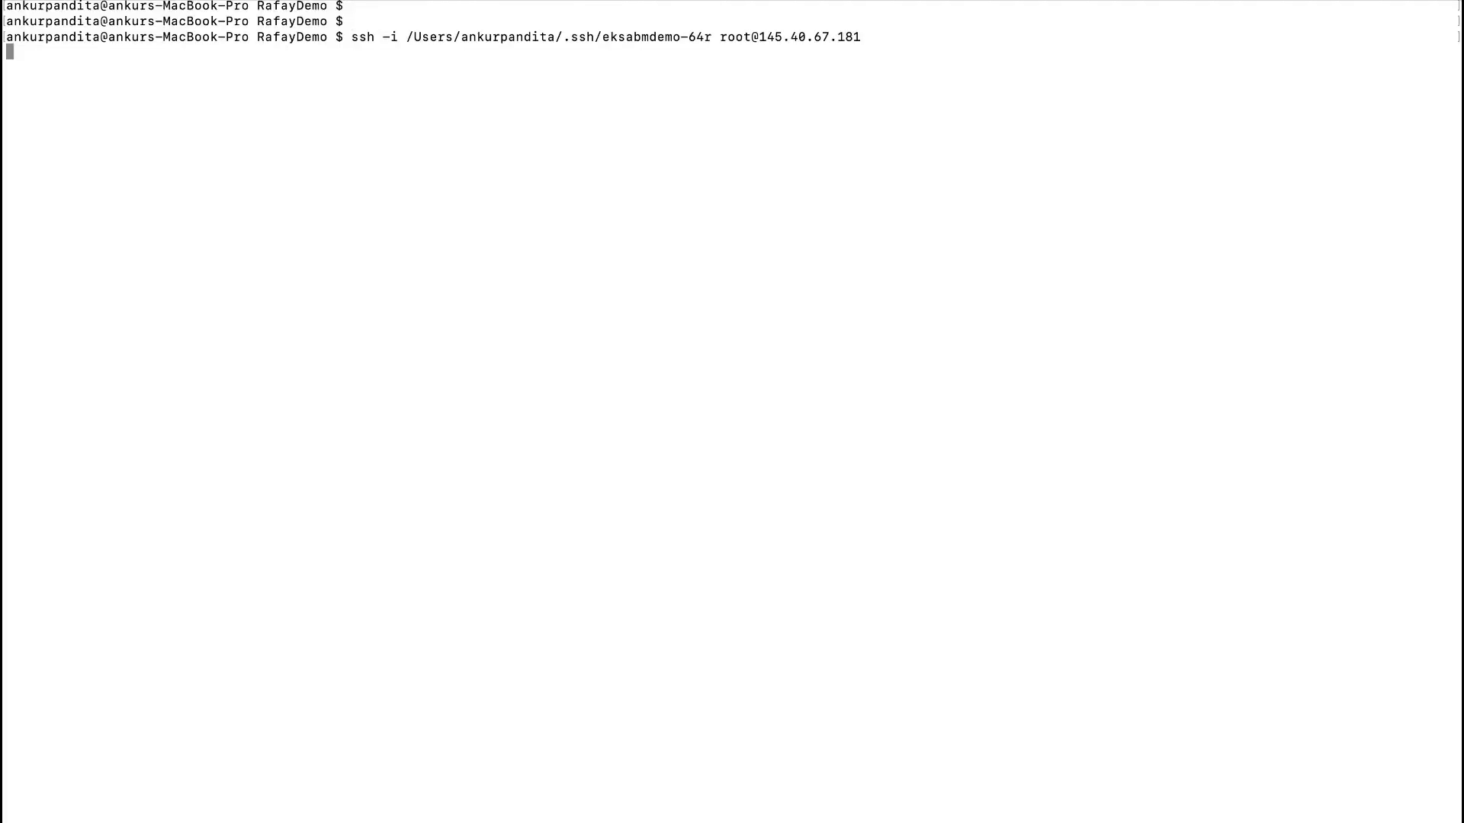
type("clear")
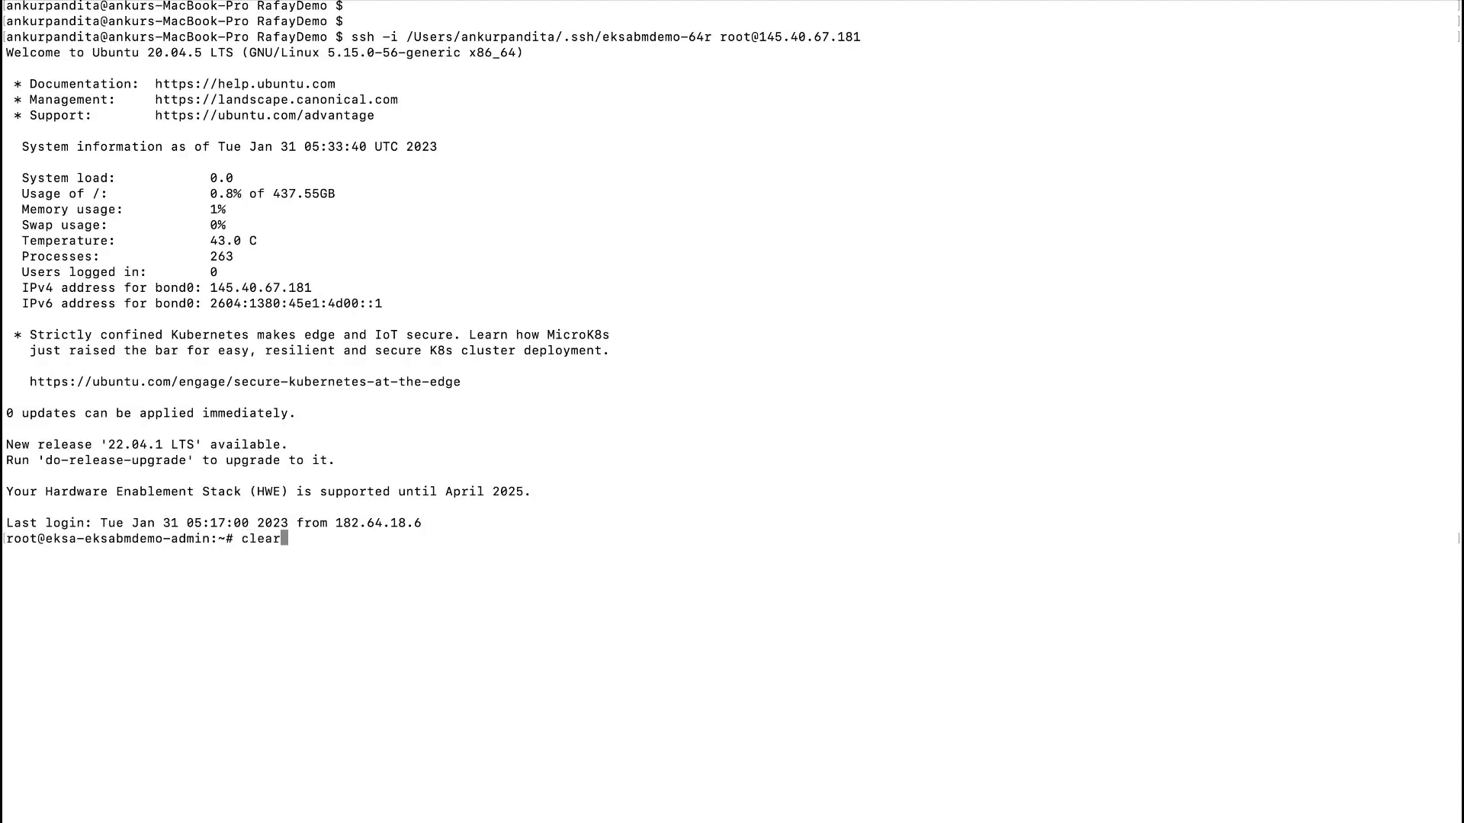
key("Return")
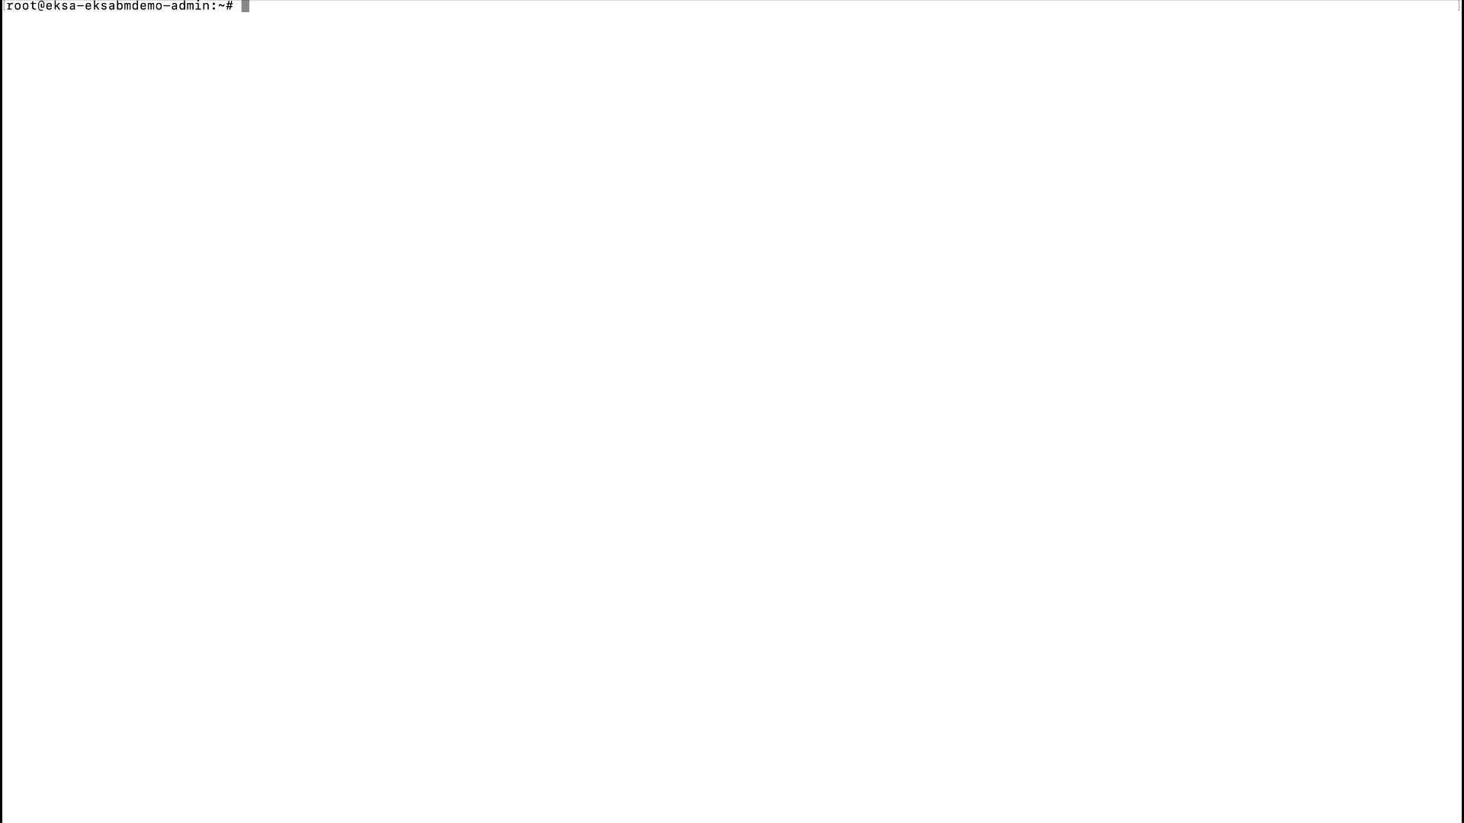
key("Return")
key("Return")
key("Return")
key("Return")
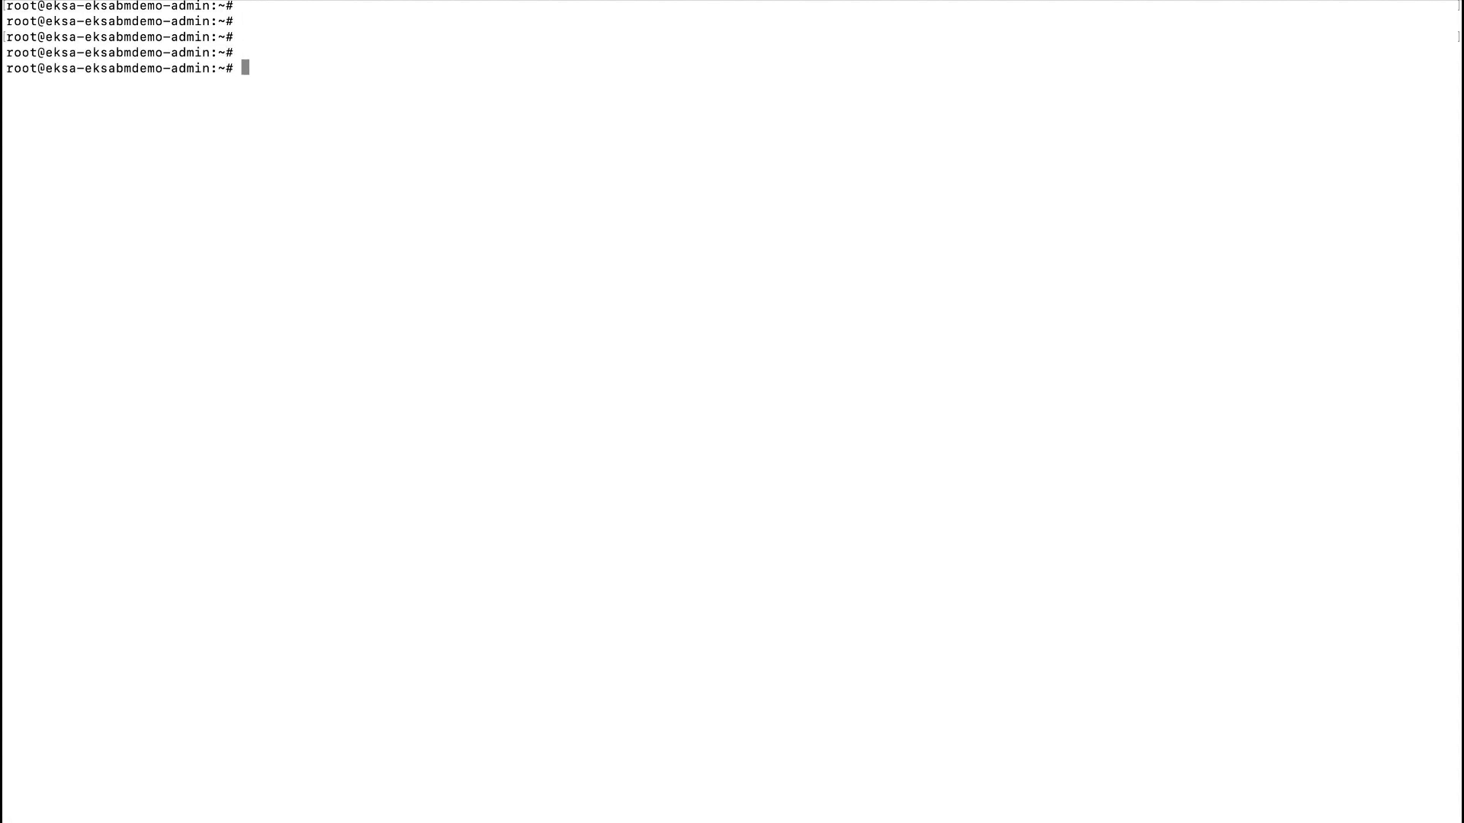
Copy the gatewaydemo setup command, including its encoded agent token, from the Rafay console and run it in the admin machine's terminal
key("super+Tab")
key("super+Tab")
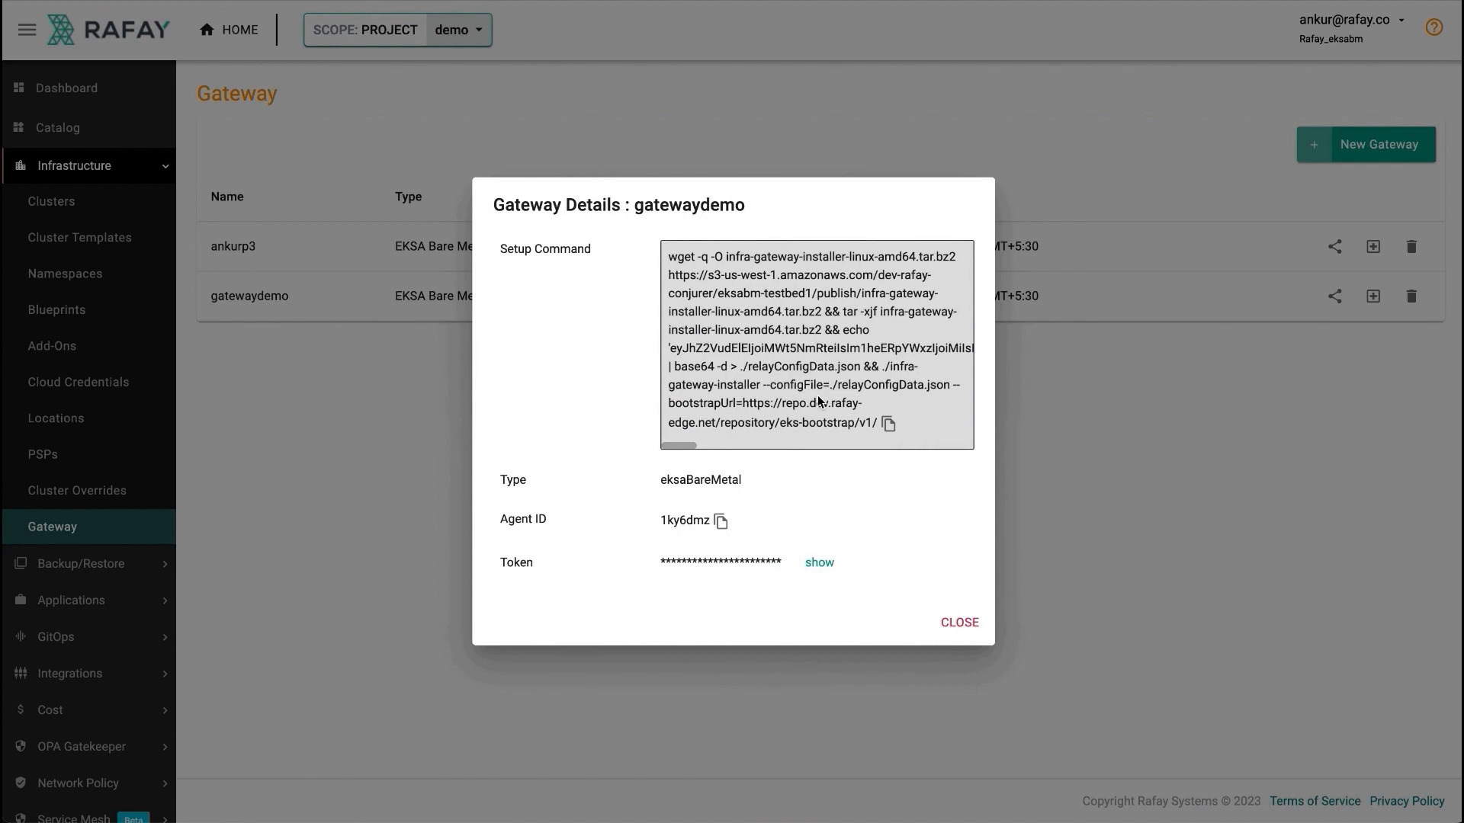
left_click(888, 424)
key("super+Tab")
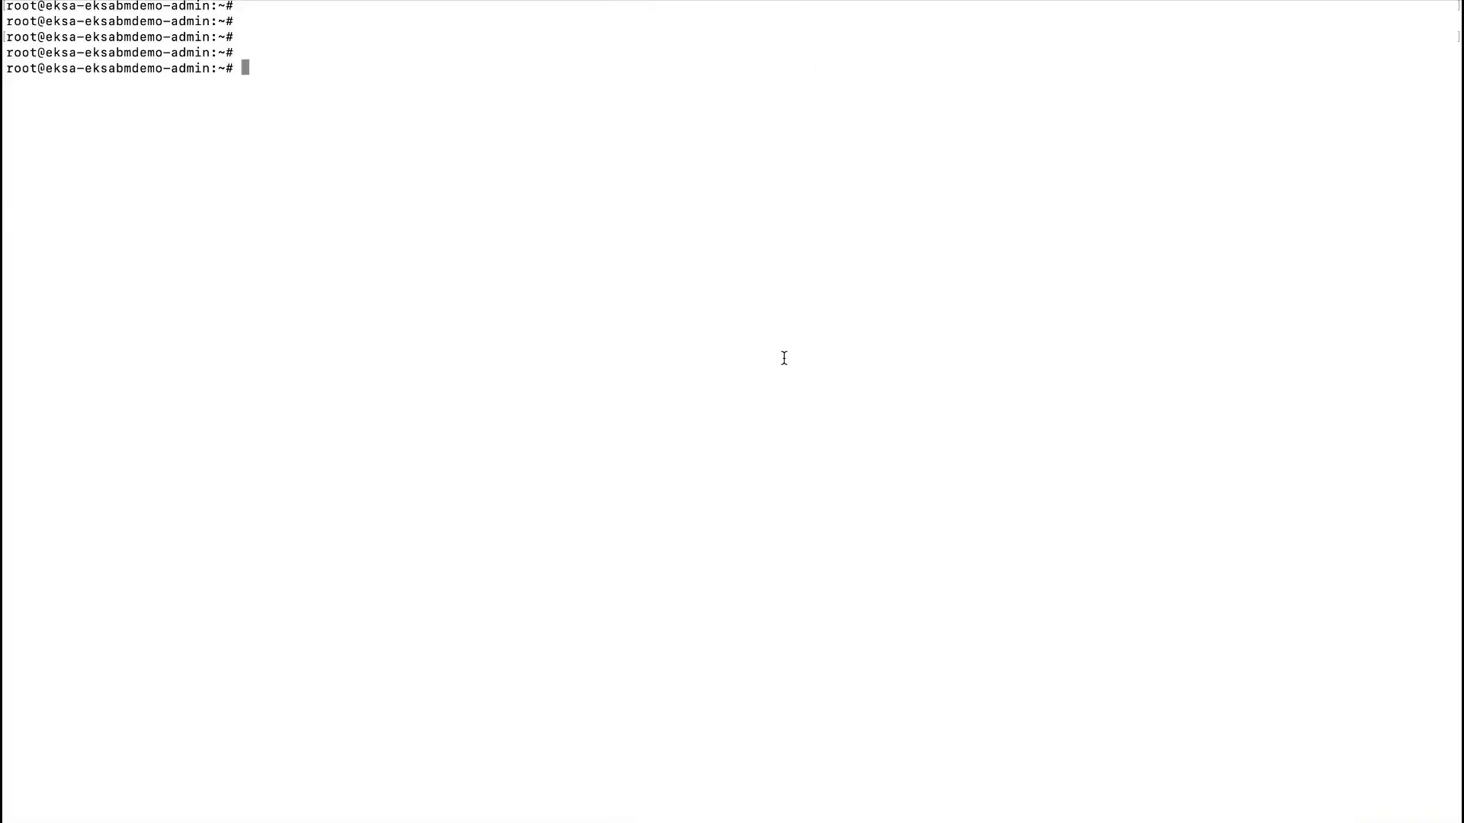
key("super+v")
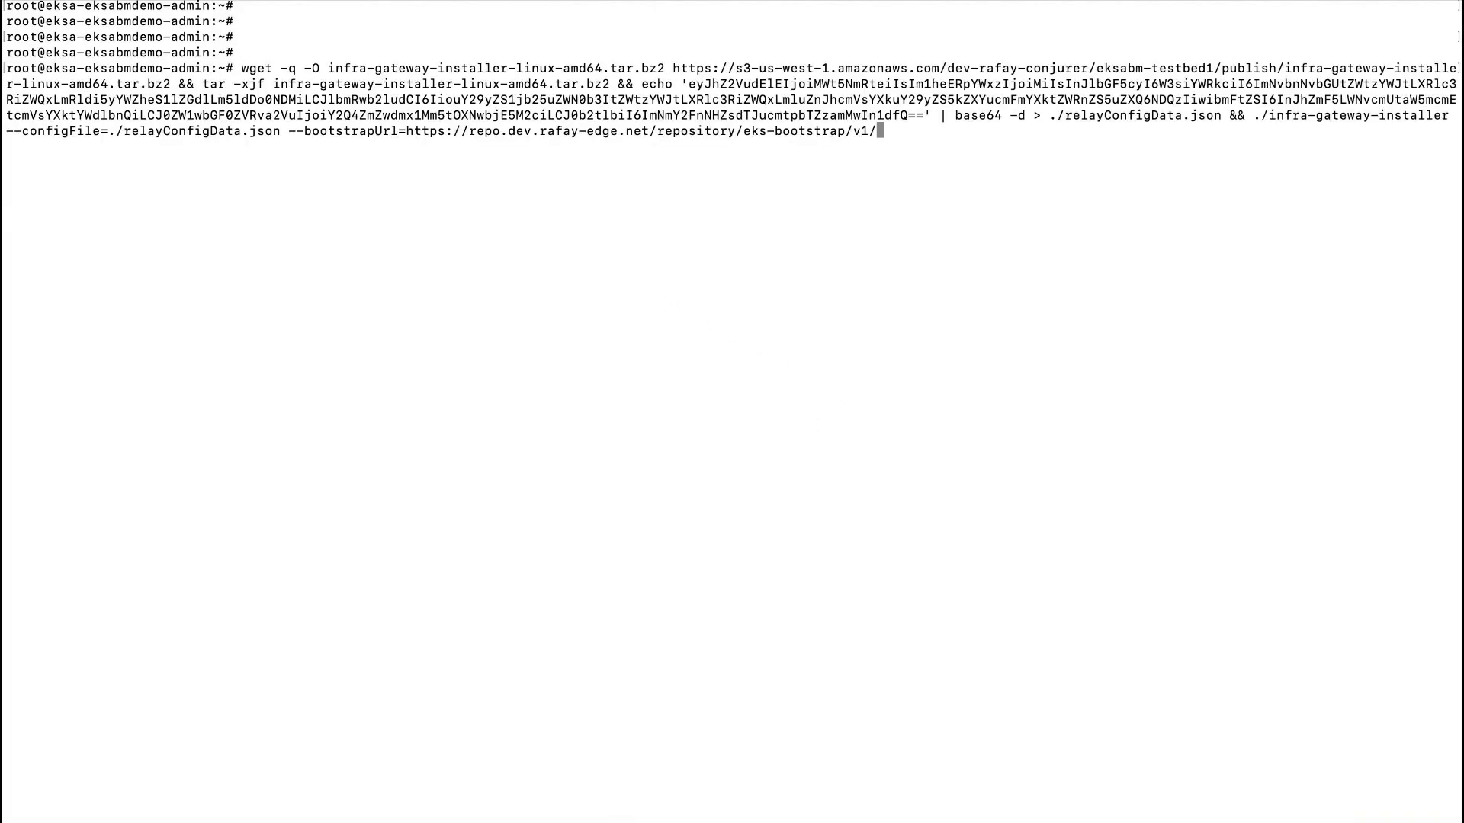
key("Return")
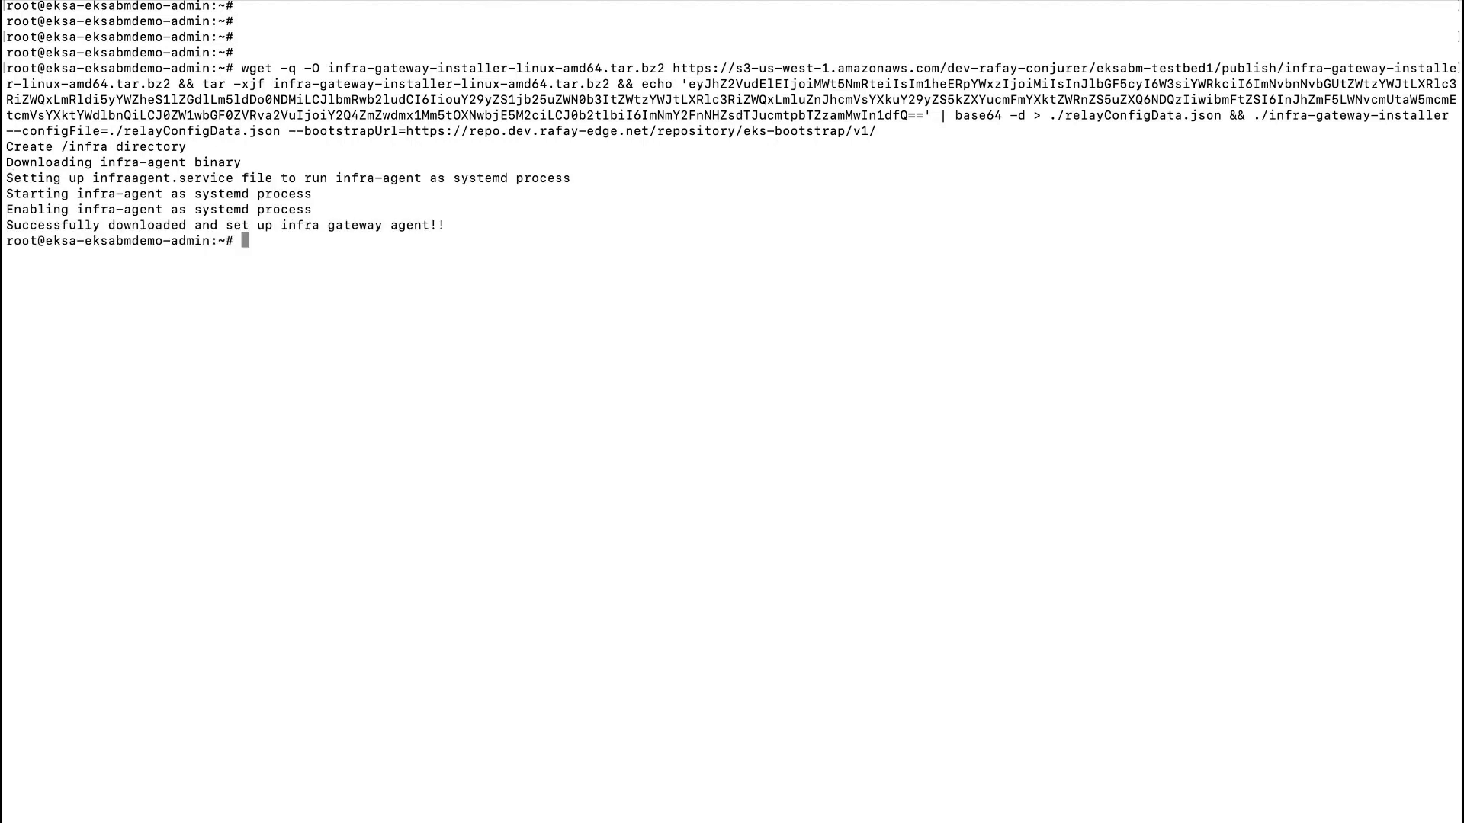
Check the status of infraagent.service with systemctl and examine its Active line
type("systemctl status infra")
key("Tab")
key("Return")
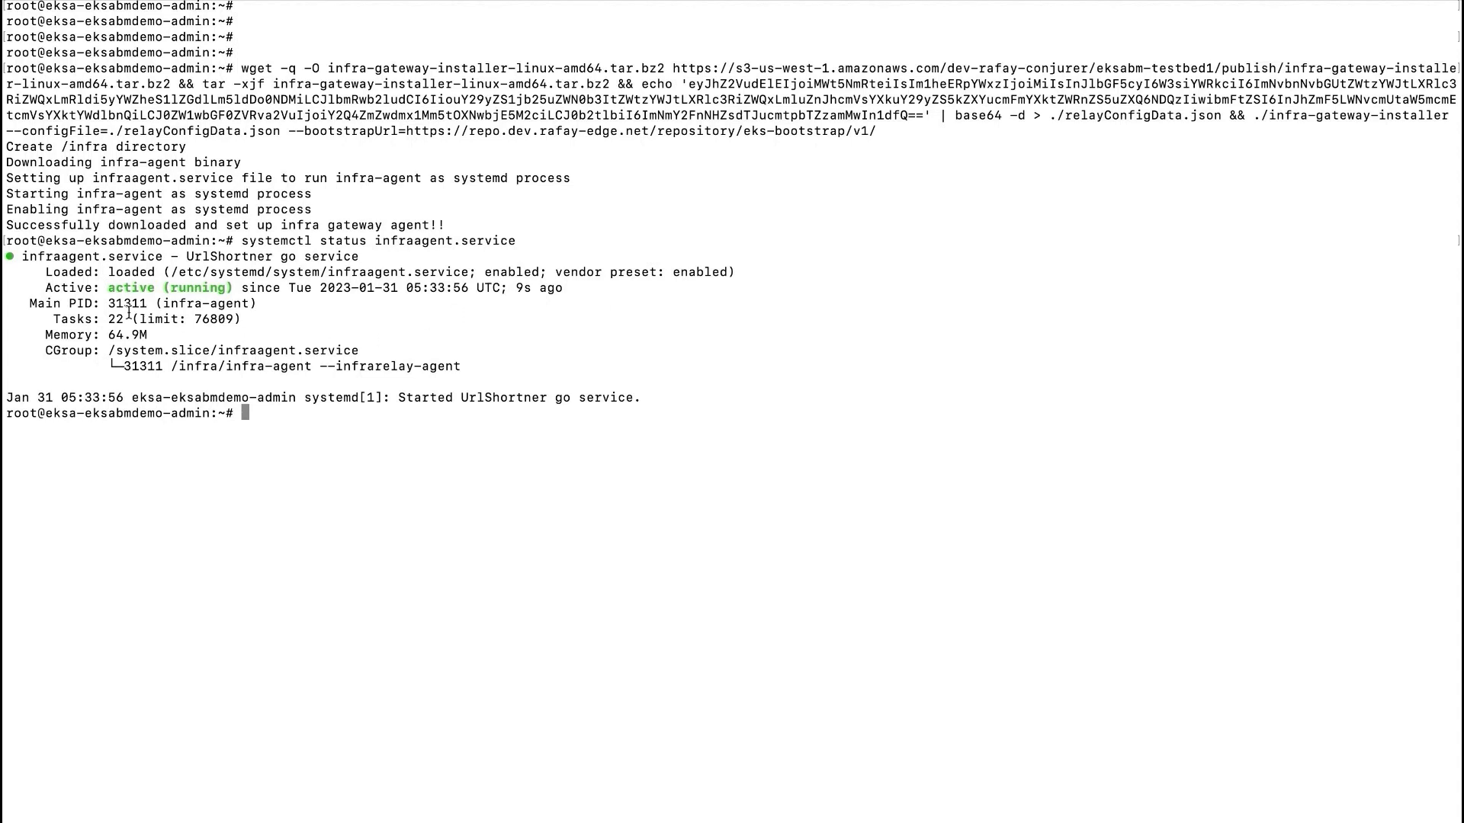
double_click(114, 292)
left_click(110, 292)
left_click_drag(107, 291, 235, 291)
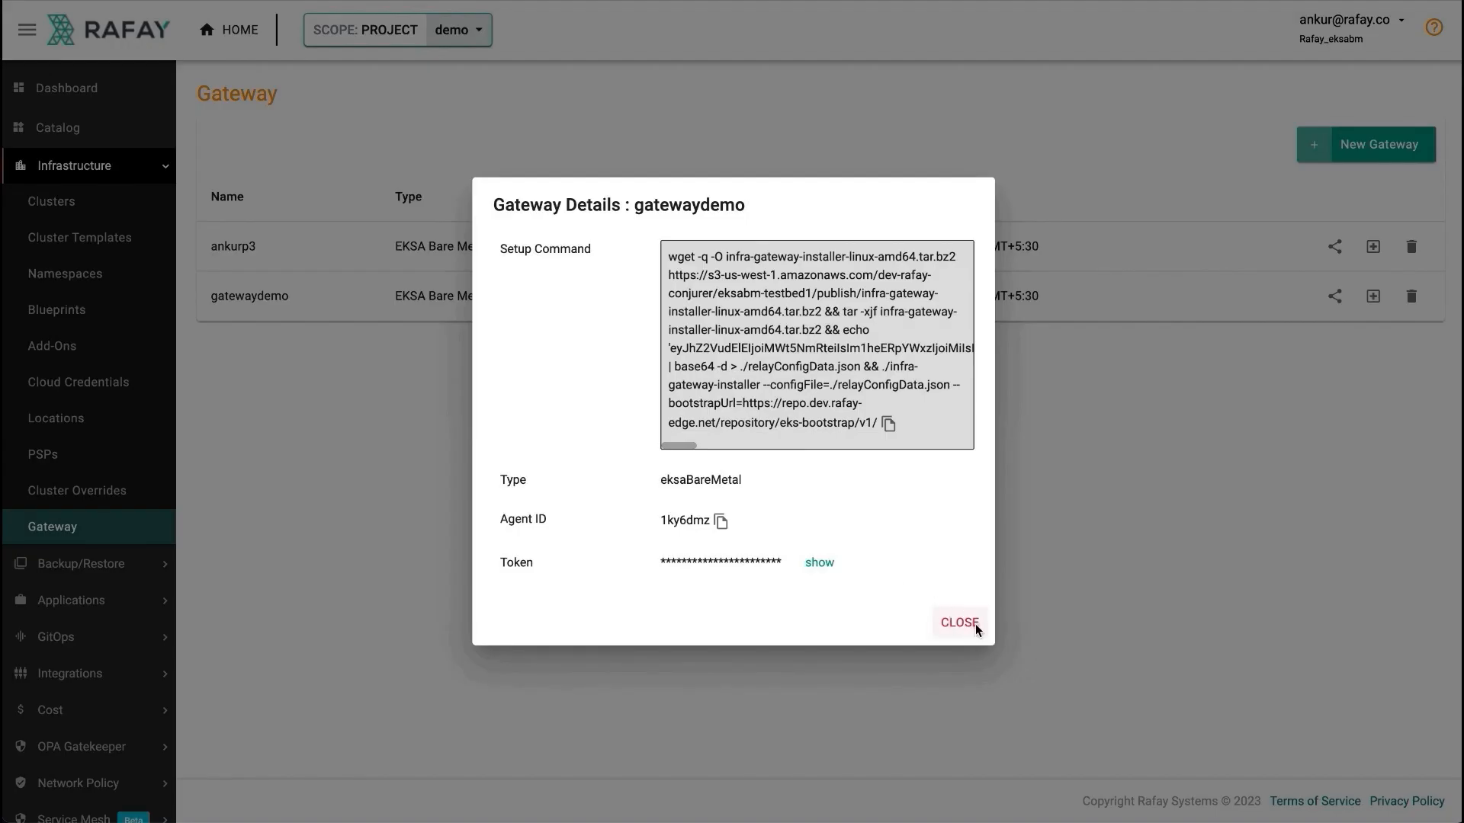
Switch to the Rafay console, dismiss the gateway details and view the health of the gatewaydemo gateway
left_click(960, 623)
left_click(1373, 296)
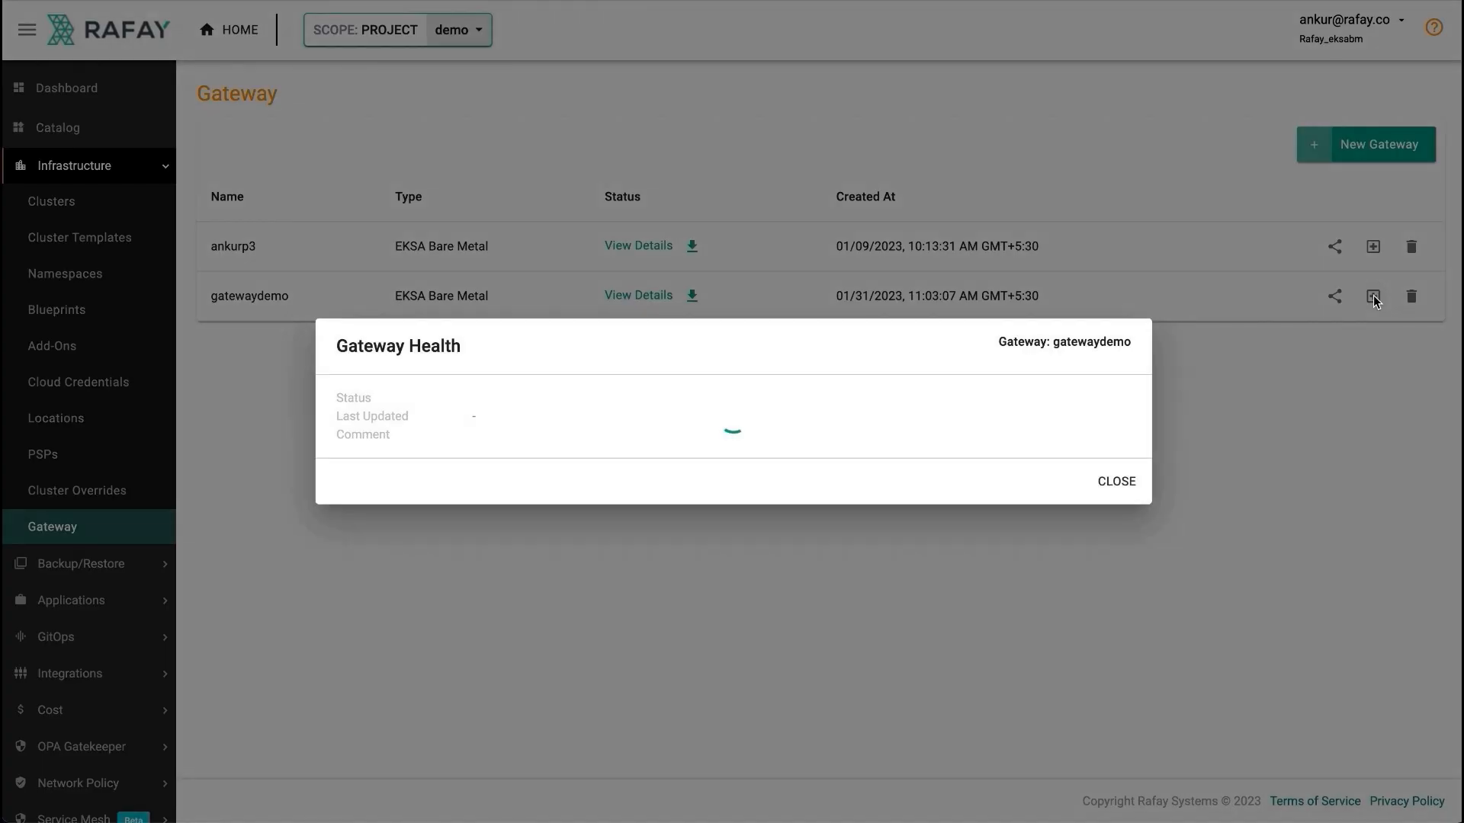
left_click(1108, 488)
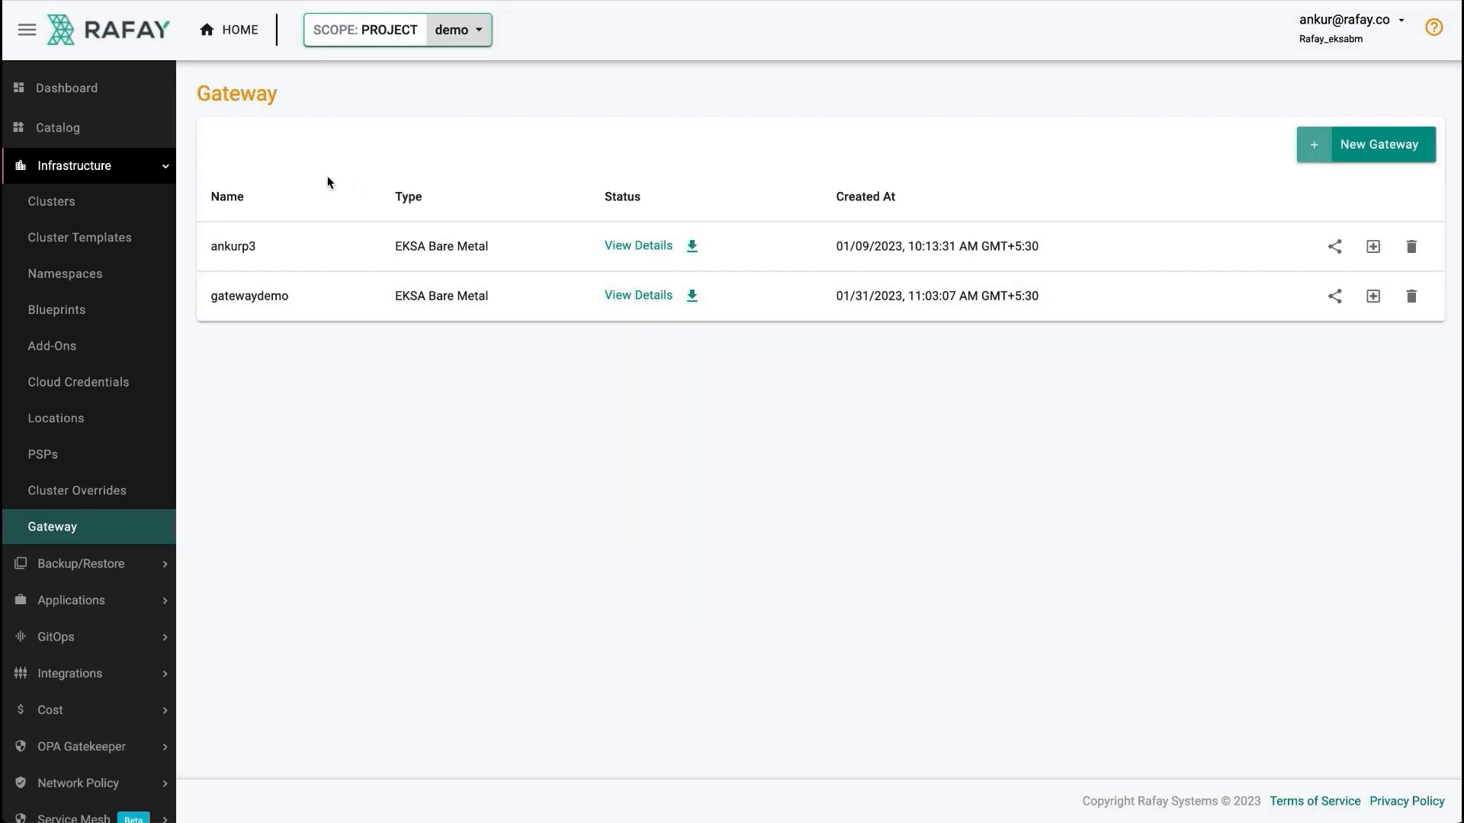
Start creating a new cluster with Private Cloud as the environment and EKSA Bare Metal as the infra provider
left_click(92, 203)
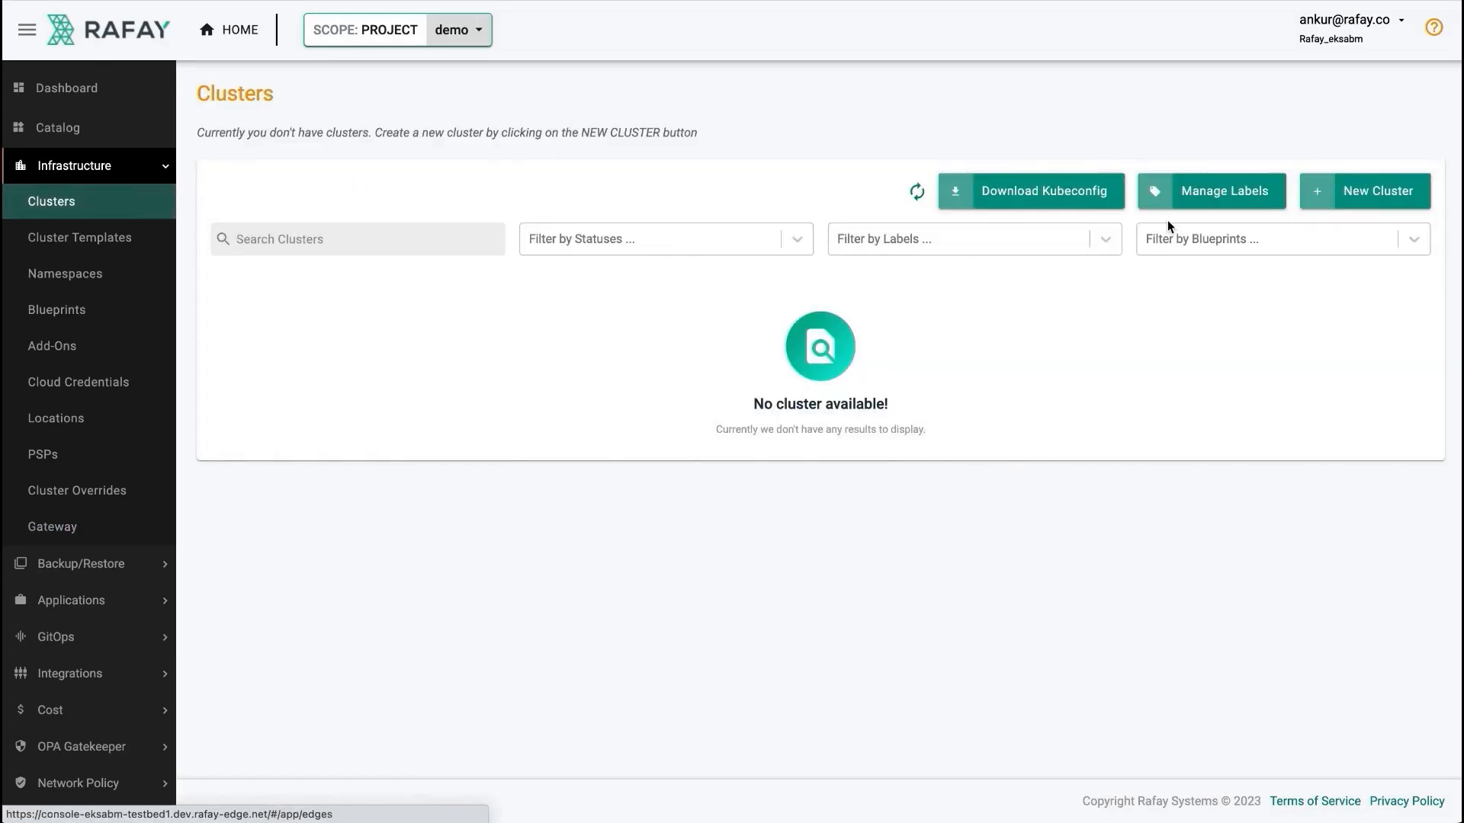
left_click(1348, 191)
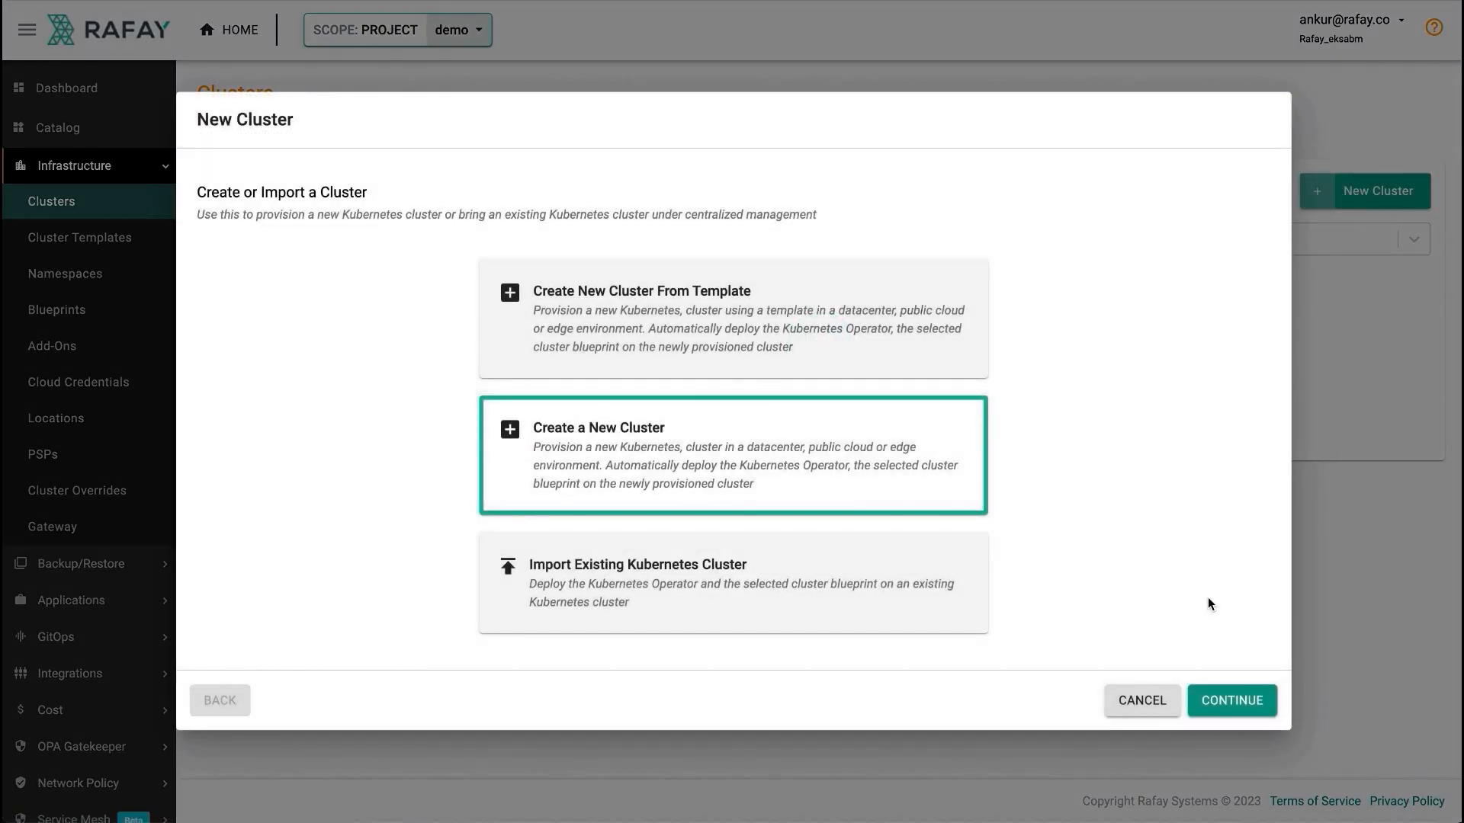
left_click(1230, 699)
left_click(926, 290)
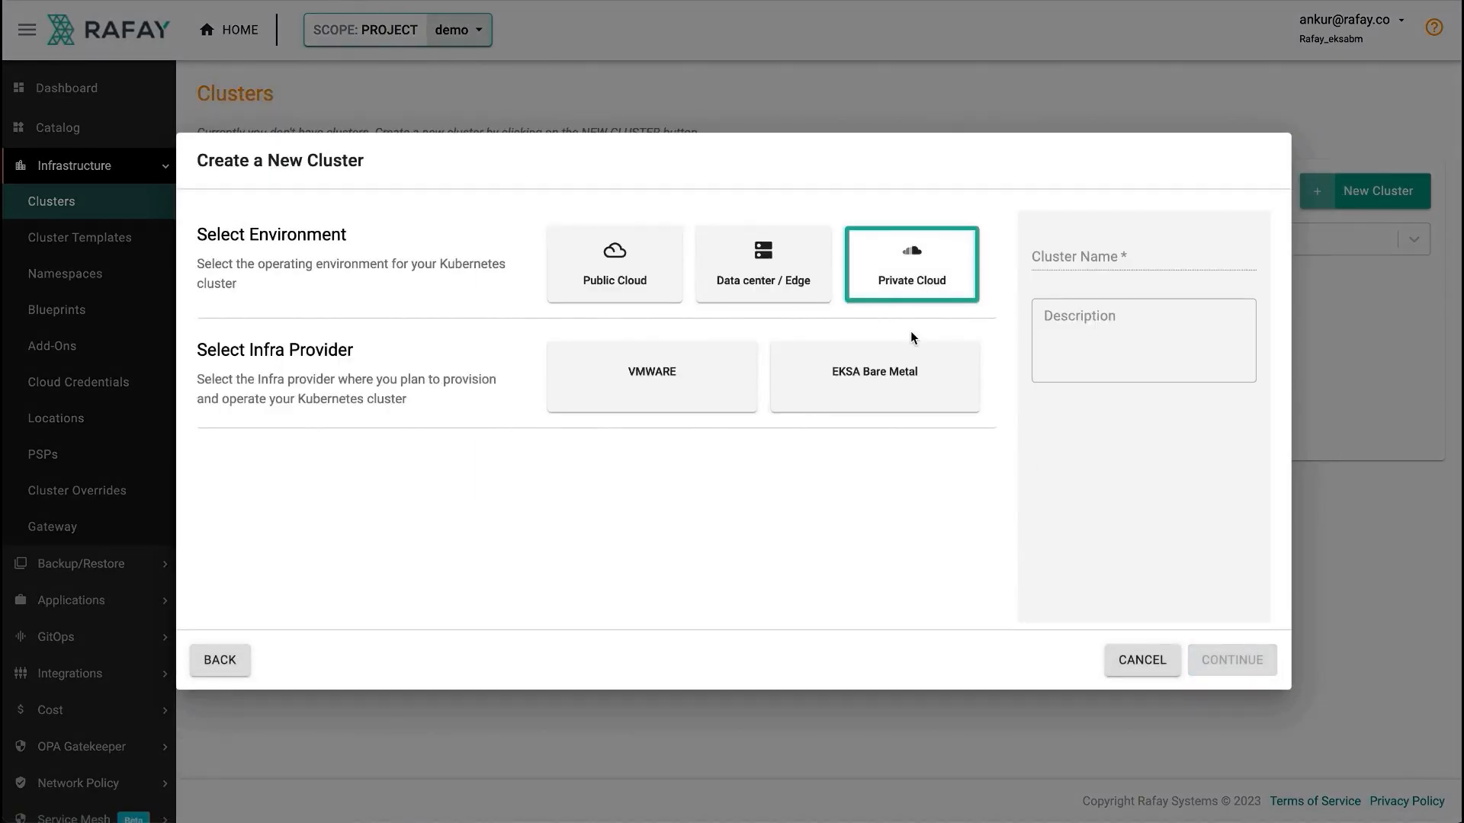
left_click(900, 362)
Name the cluster demo-eksabm-cluster and continue to its configuration
left_click(1082, 256)
type("demo")
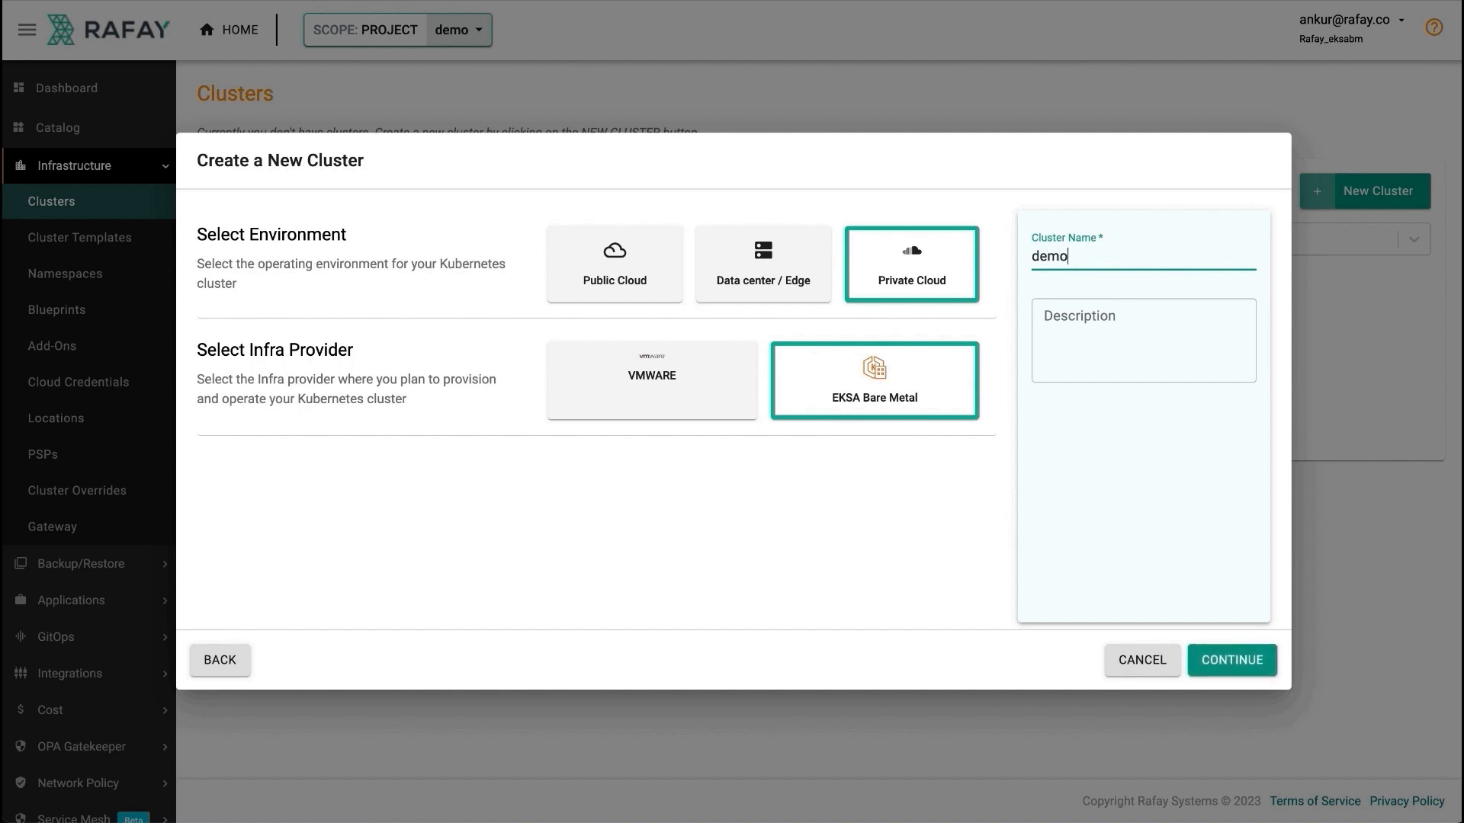
type("-eksa-cluster")
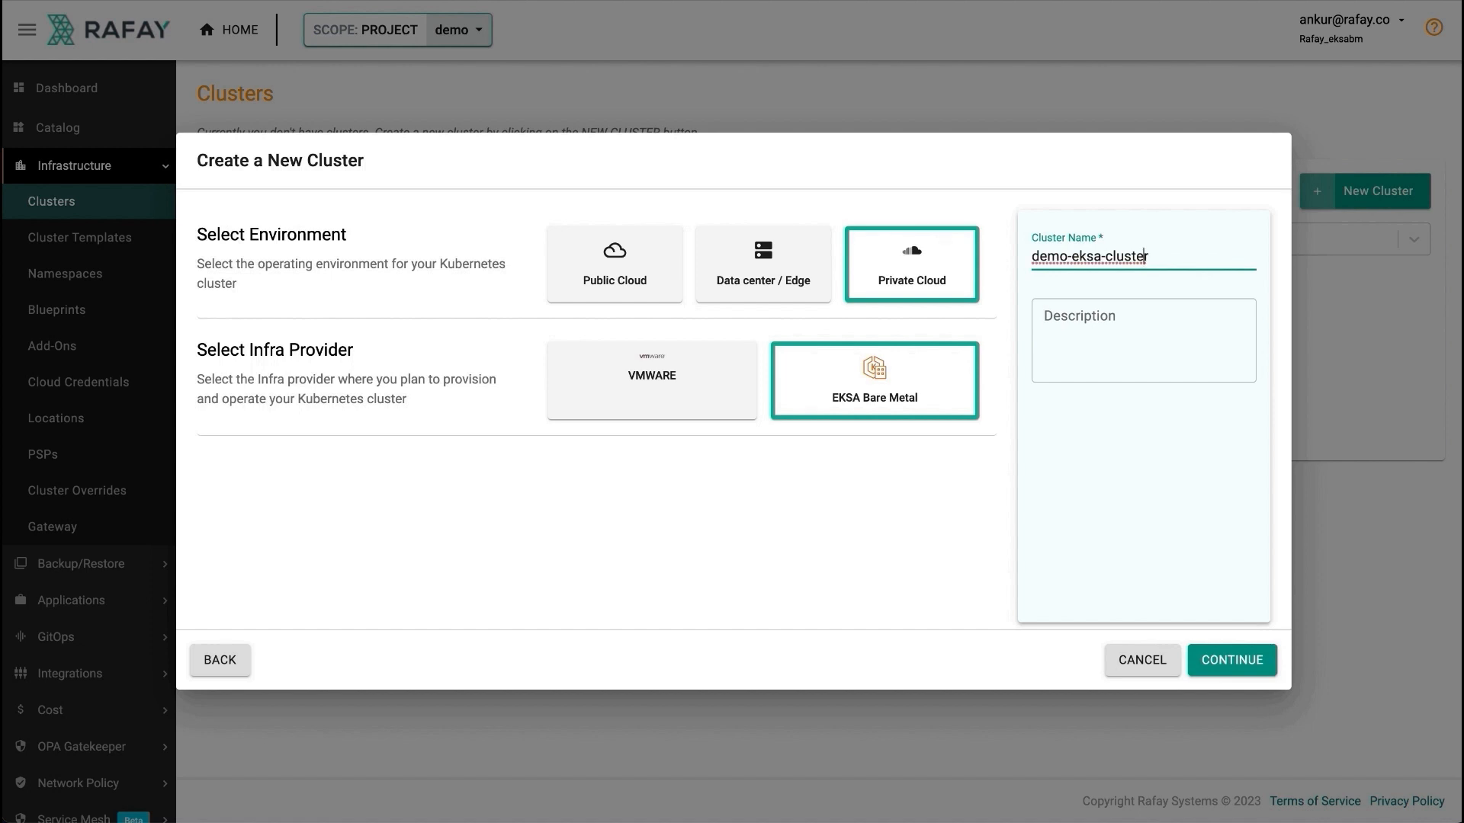
type("bm")
key("ctrl+a")
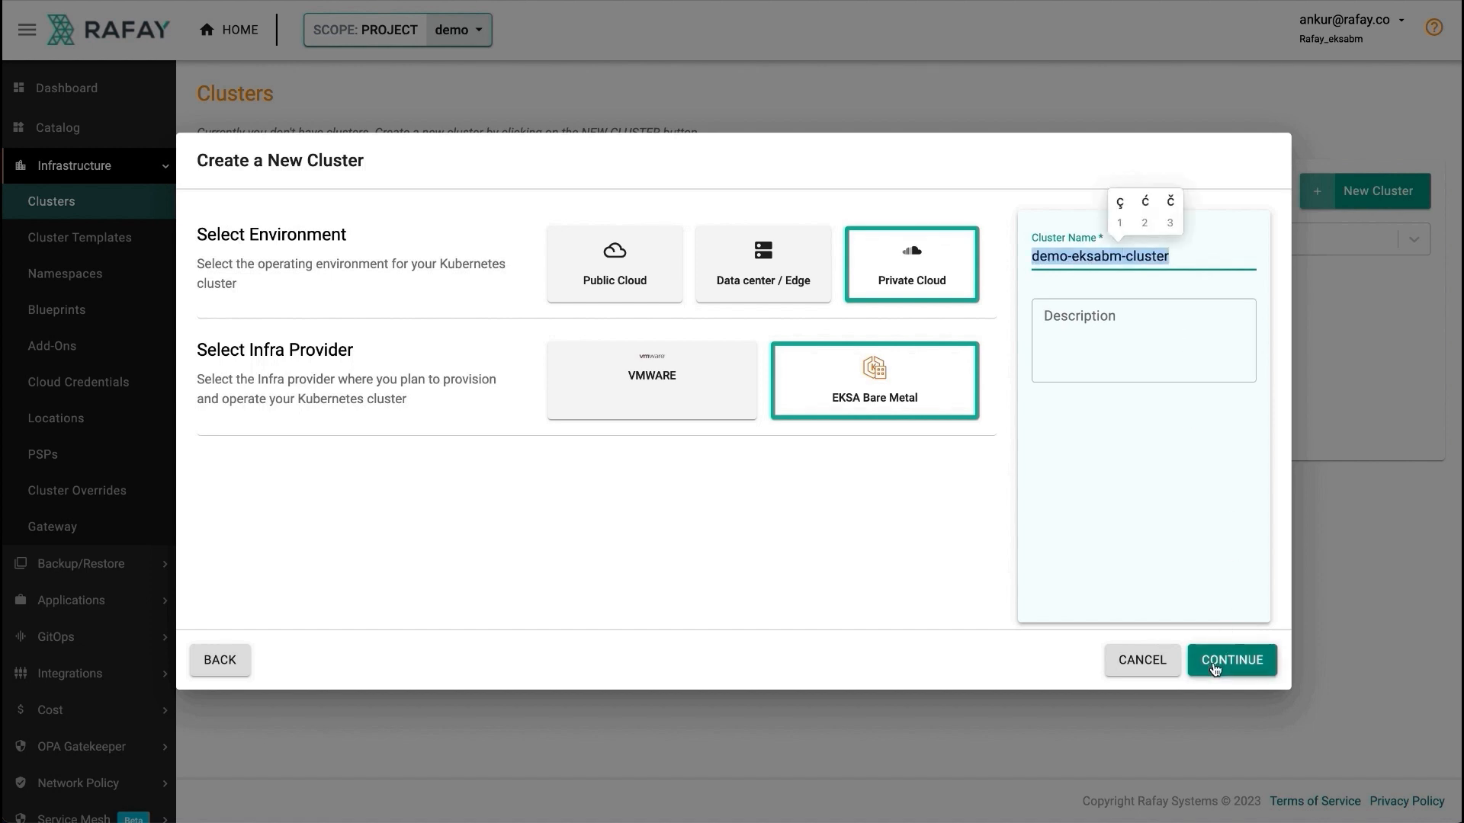
left_click(1214, 662)
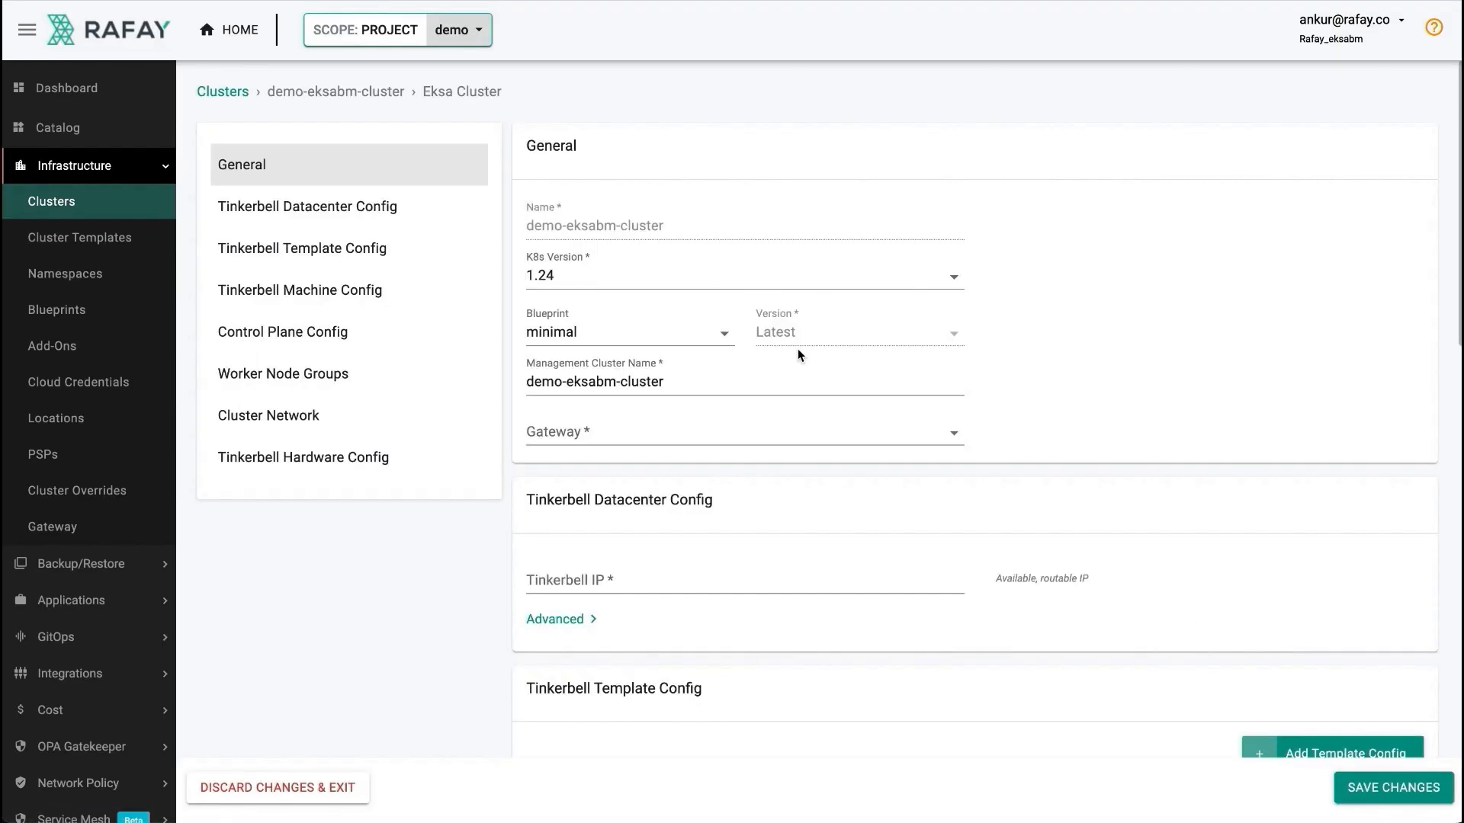
Assign the gatewaydemo gateway to the cluster and set the Tinkerbell IP to 147.75.88.157
left_click(631, 433)
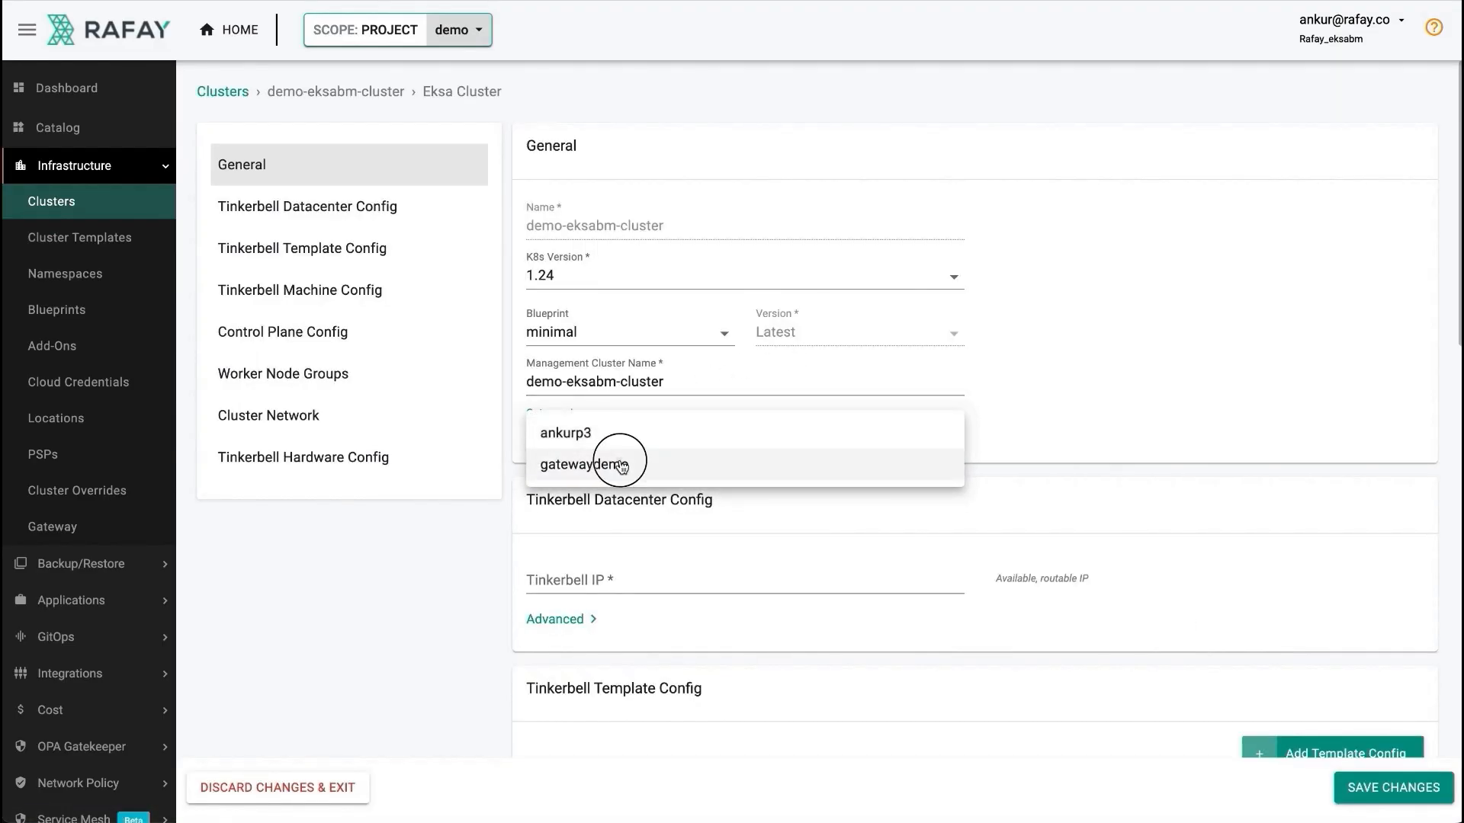
left_click(603, 463)
scroll(745, 445, "down", 3)
left_click(650, 378)
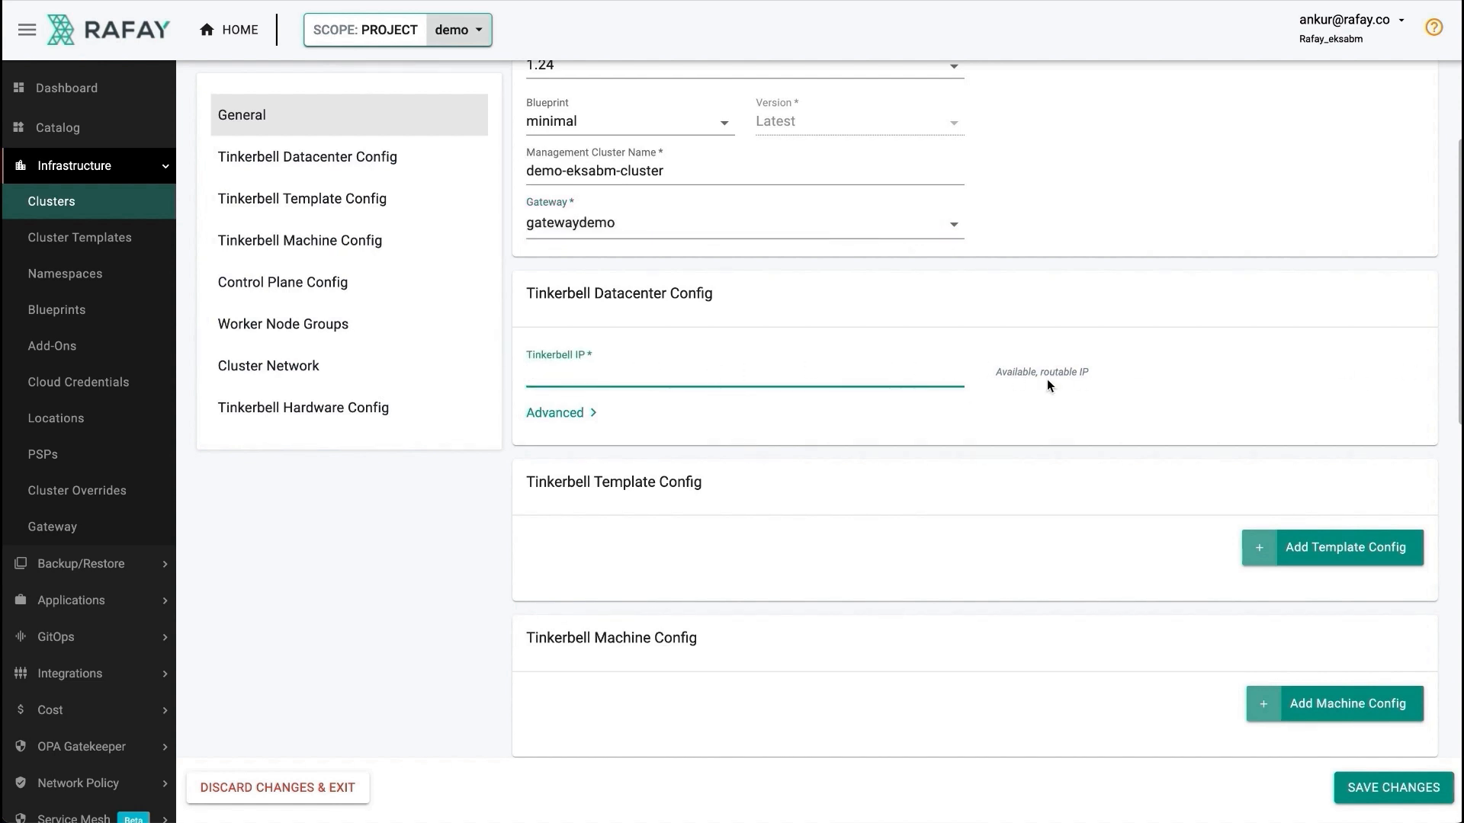
left_click_drag(996, 375, 1102, 381)
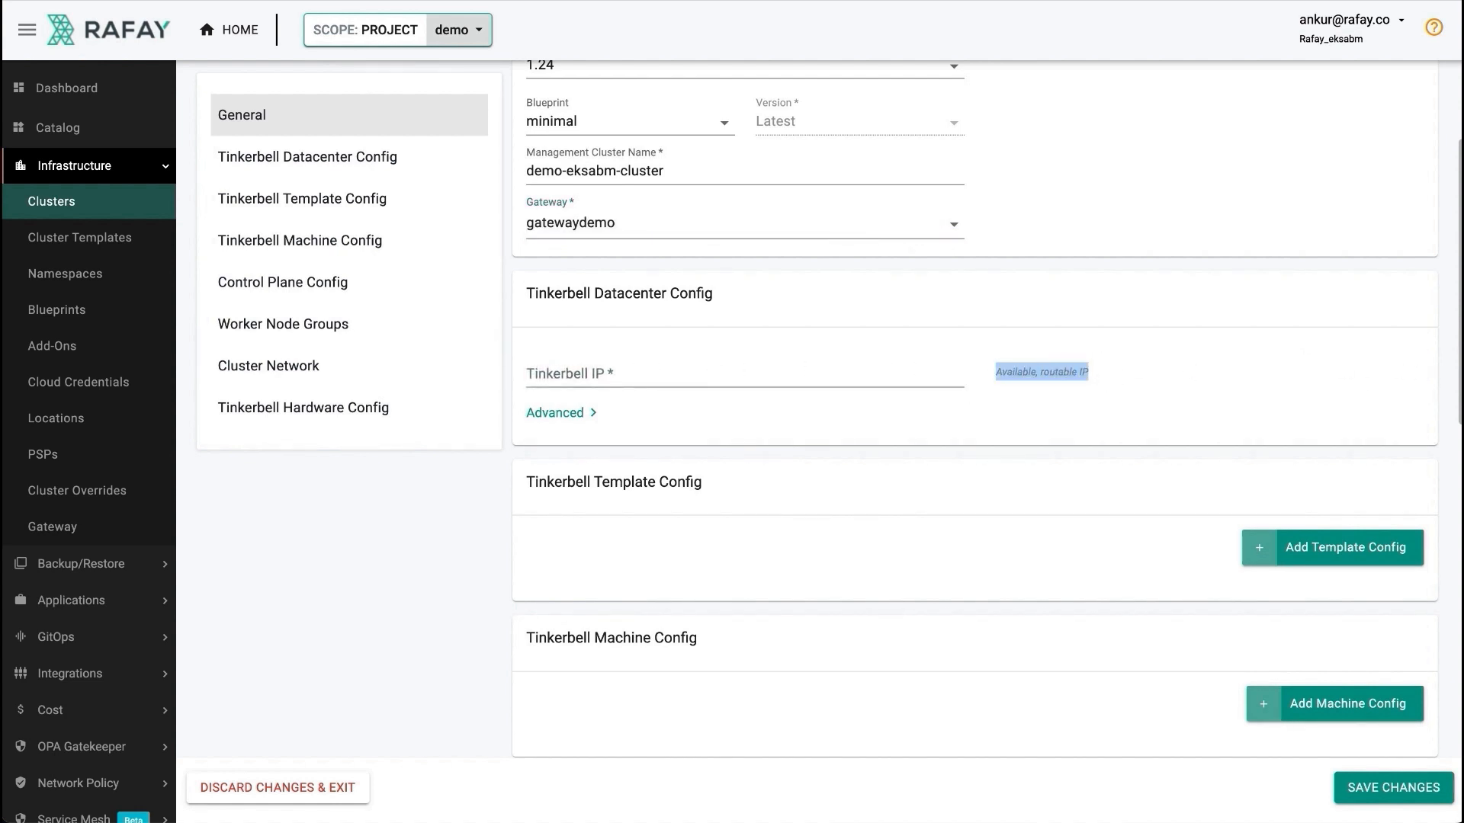
left_click(812, 377)
key("super+v")
Add a Tinkerbell template config named controlplanettconfig with gateway IP 147.75.88.146
scroll(812, 376, "down", 4)
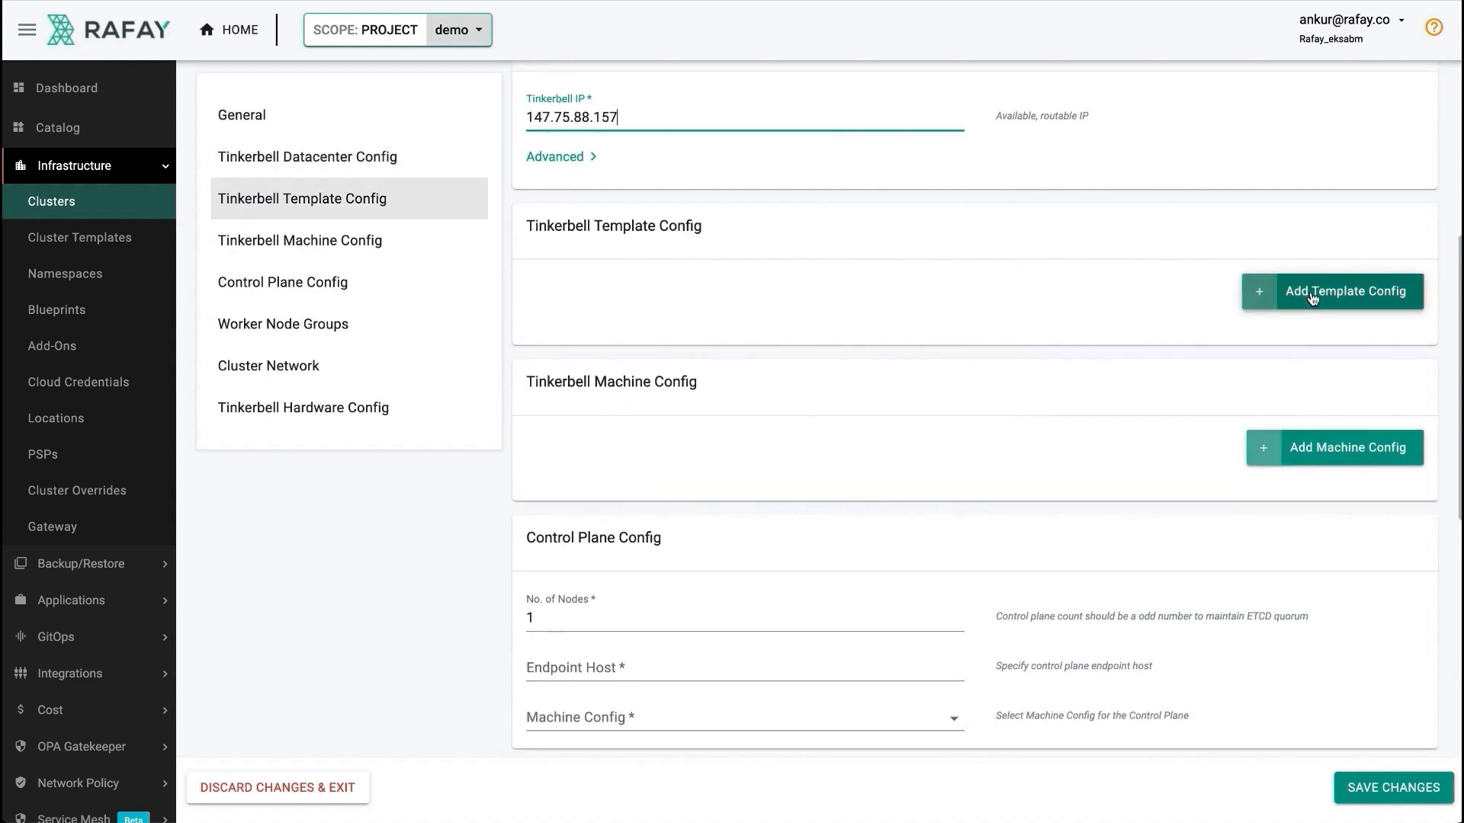
left_click(1312, 297)
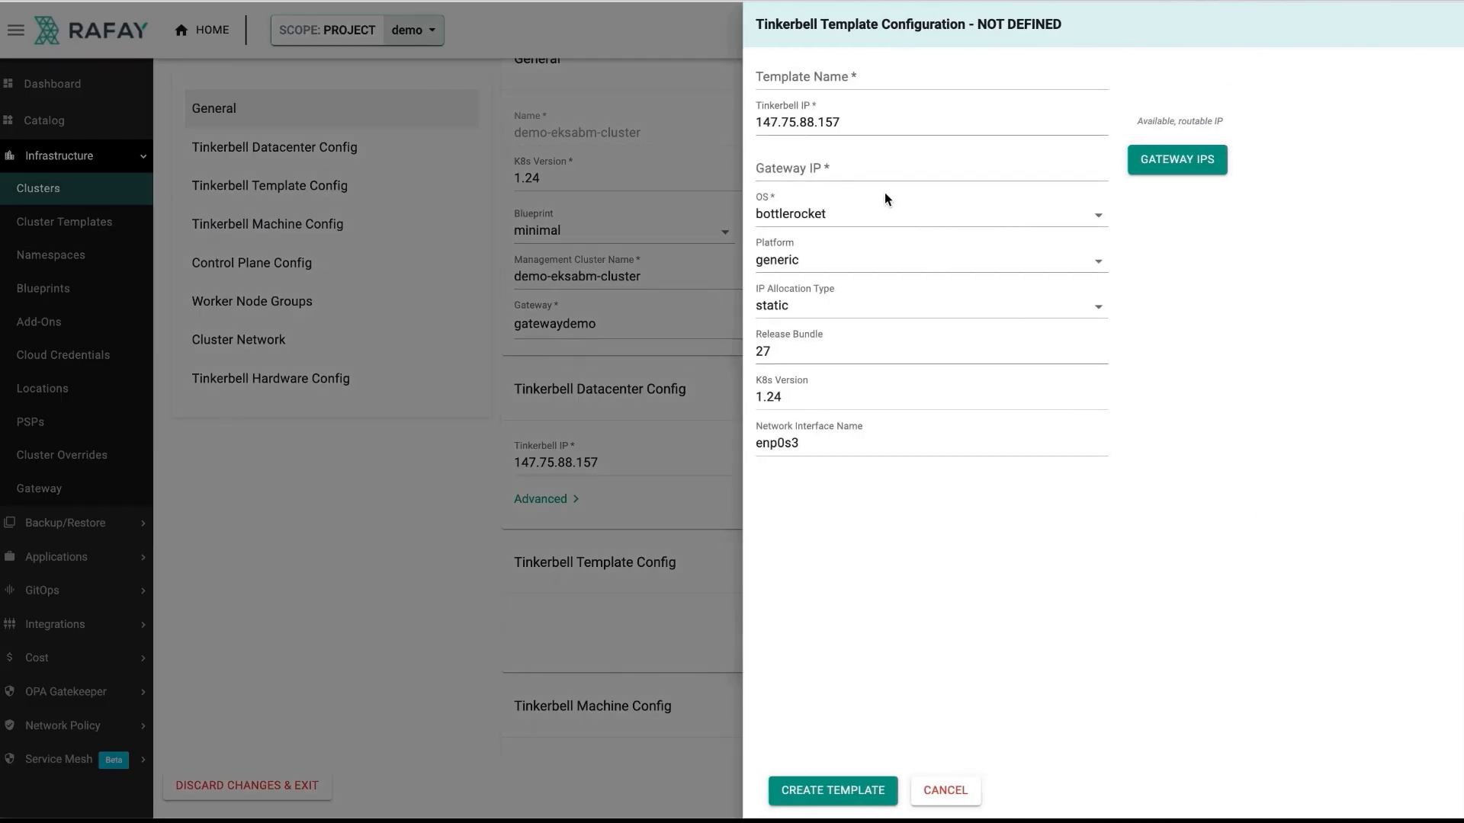
left_click(838, 81)
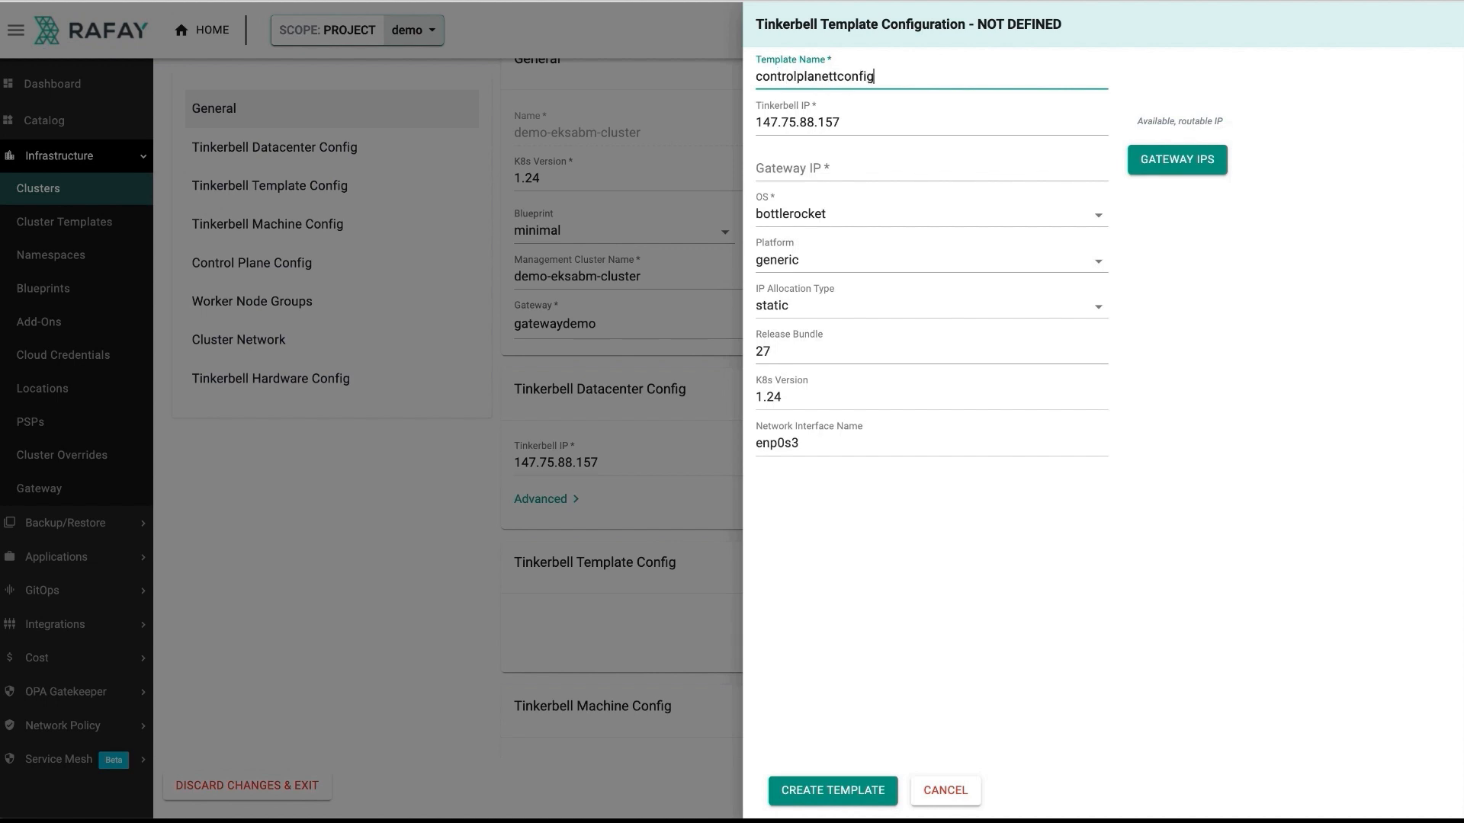
left_click(793, 168)
type("147.75.88.146")
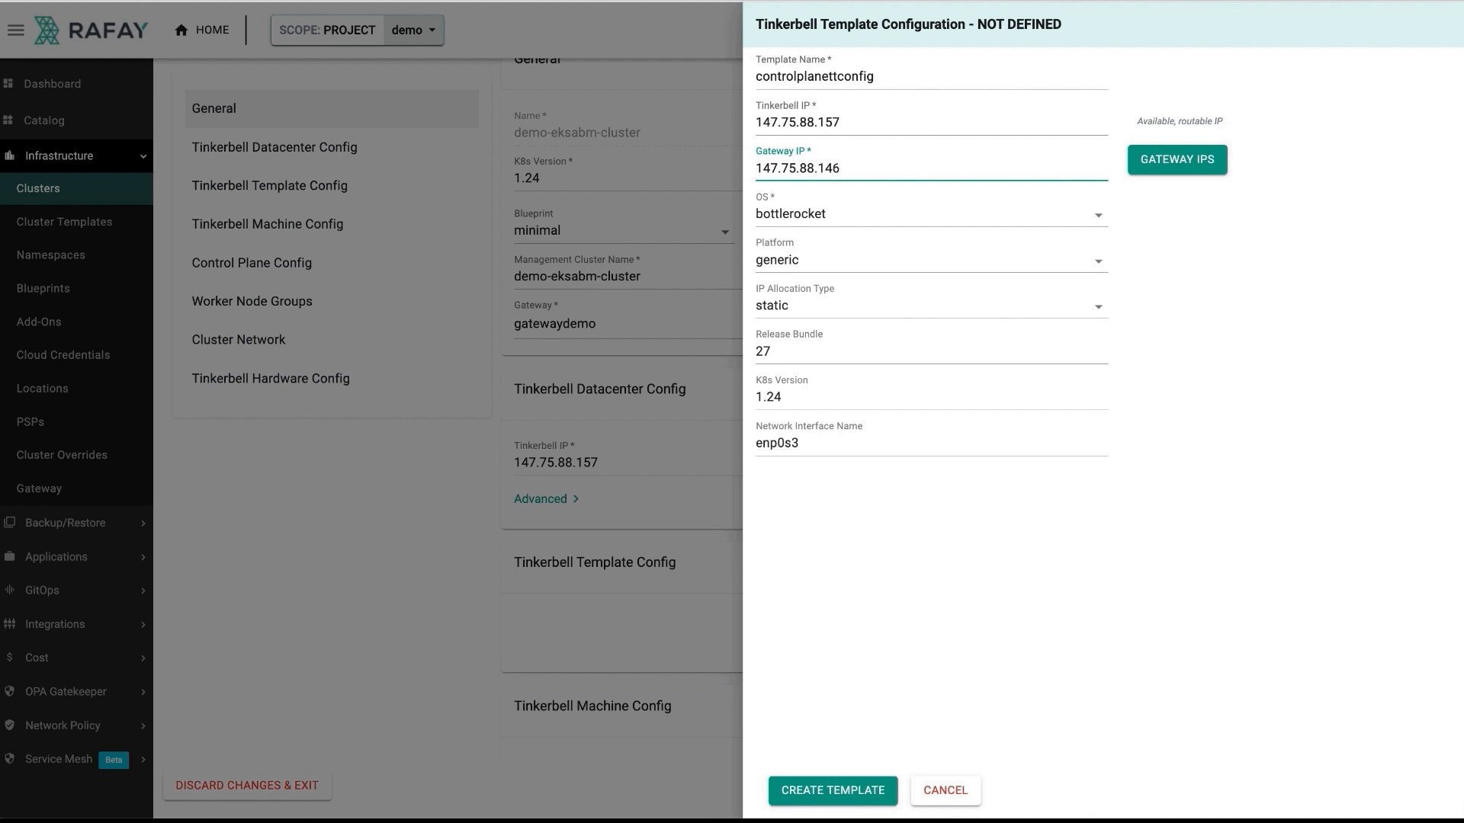
Keep the control plane template's IP allocation type static and set its platform to equinix
left_click(816, 308)
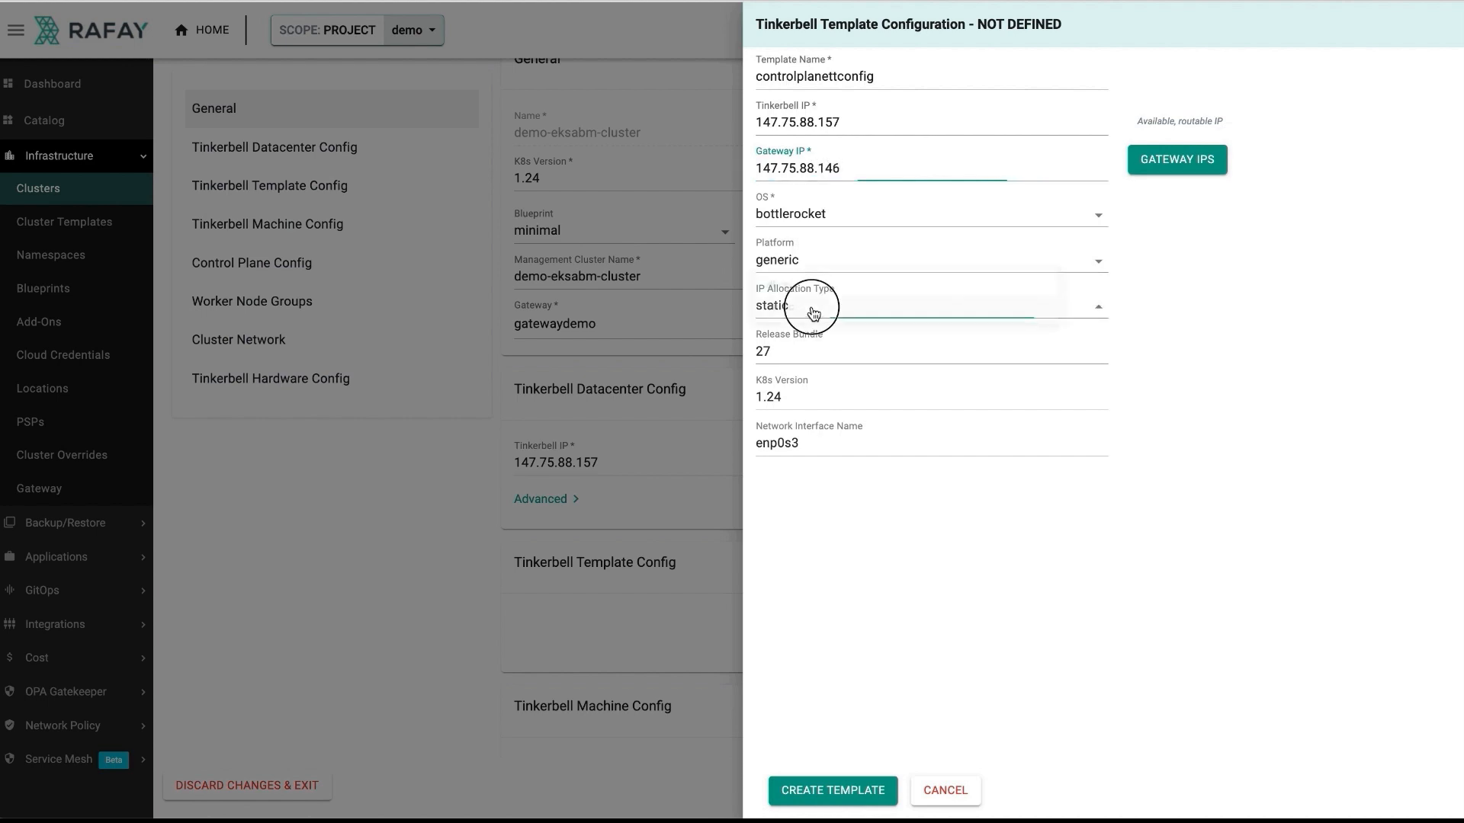
left_click(814, 308)
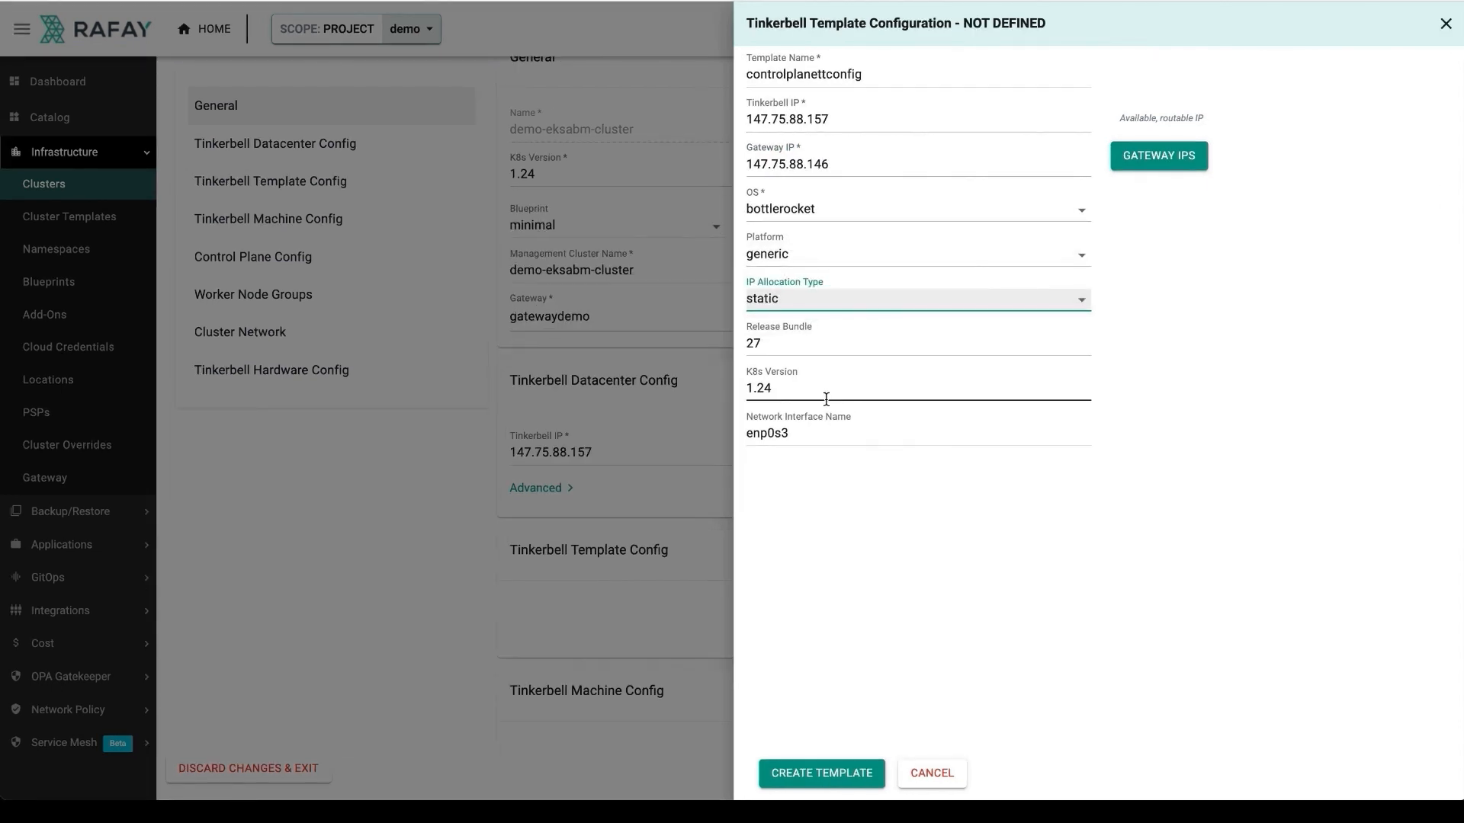
left_click(808, 254)
left_click(795, 231)
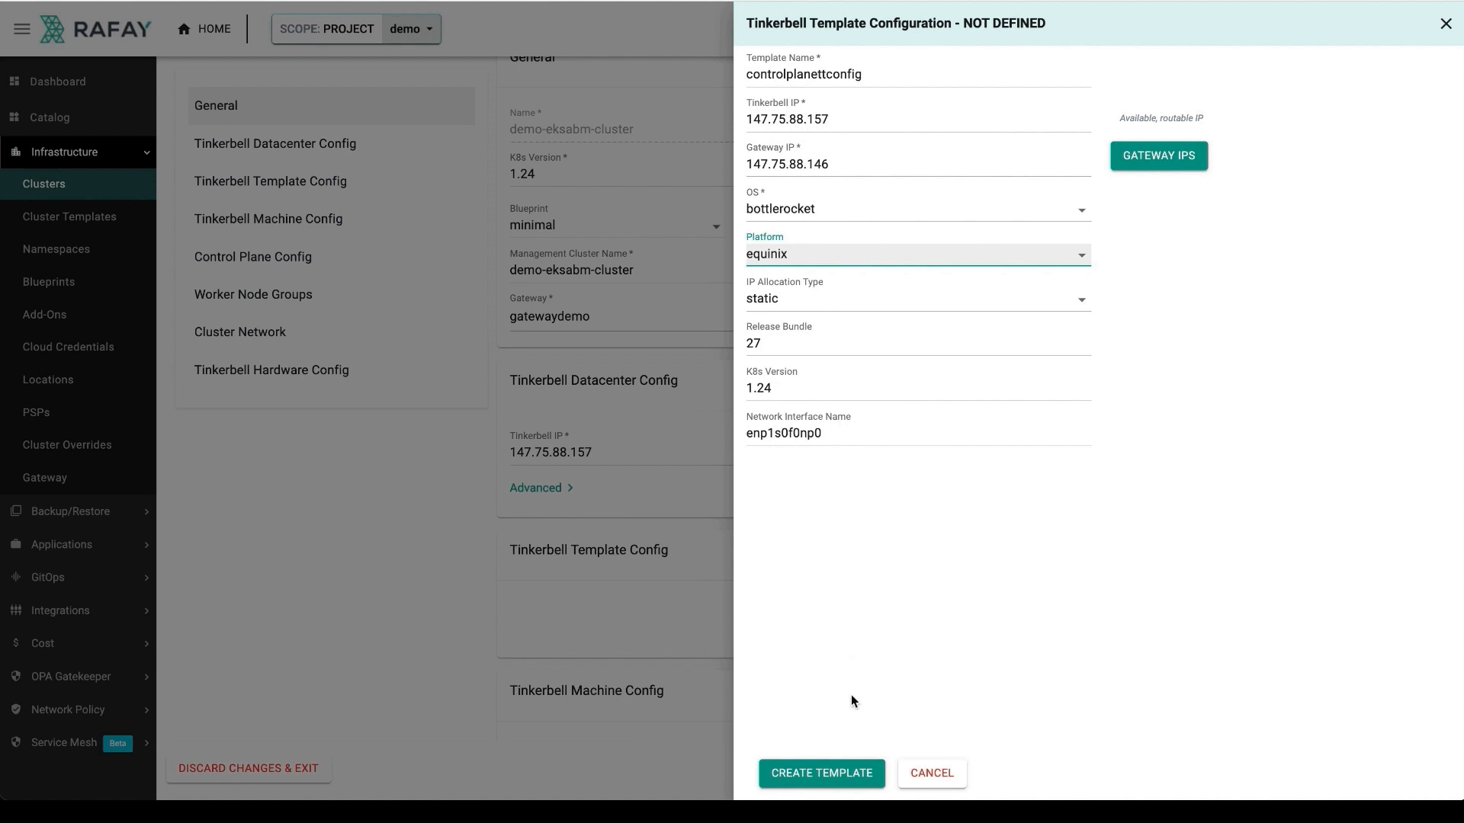
Generate the controlplanettconfig template, review its YAML and save it
left_click(822, 773)
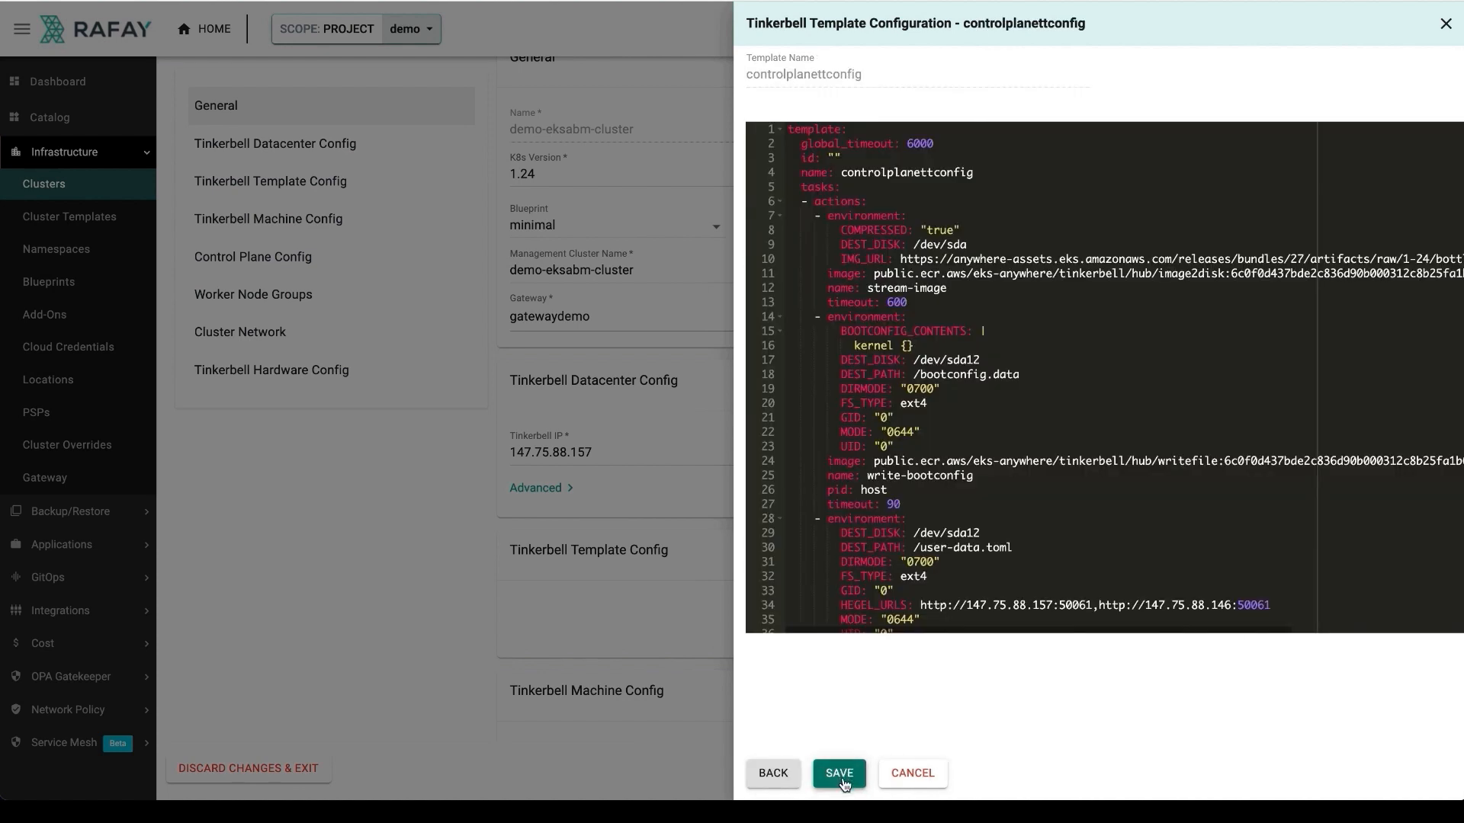
scroll(840, 605, "down", 10)
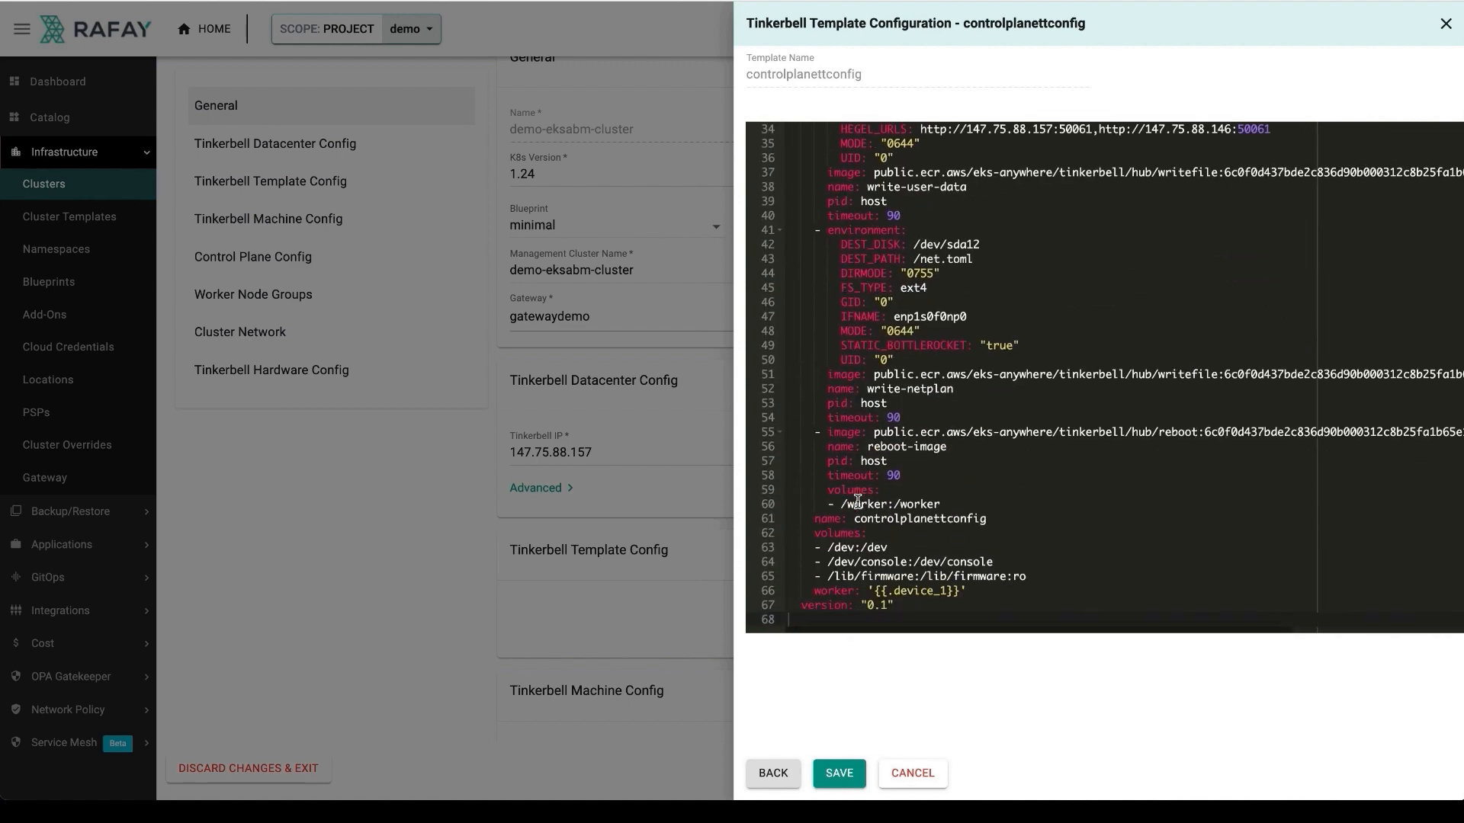
scroll(858, 501, "up", 10)
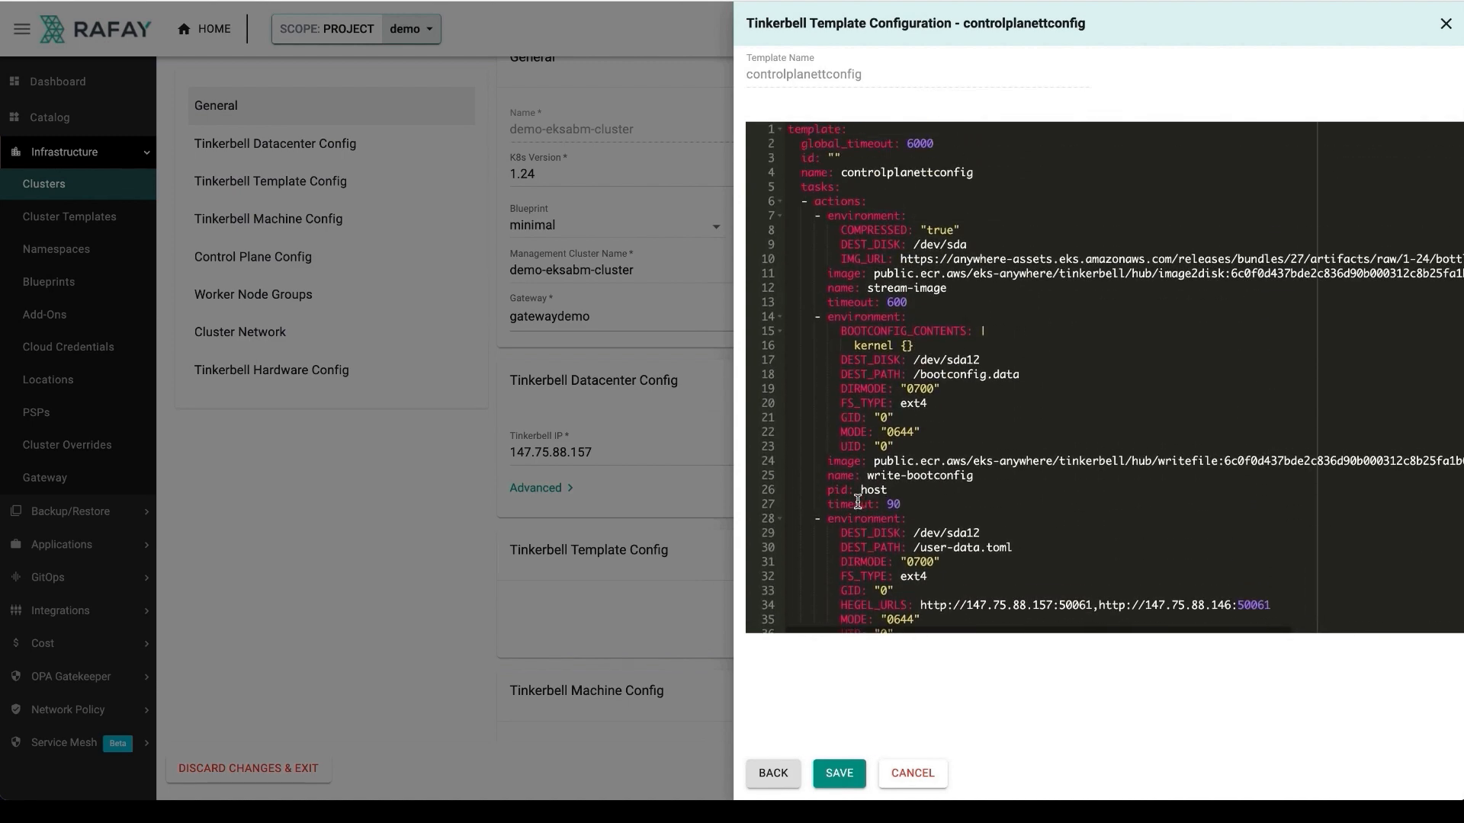
left_click(839, 773)
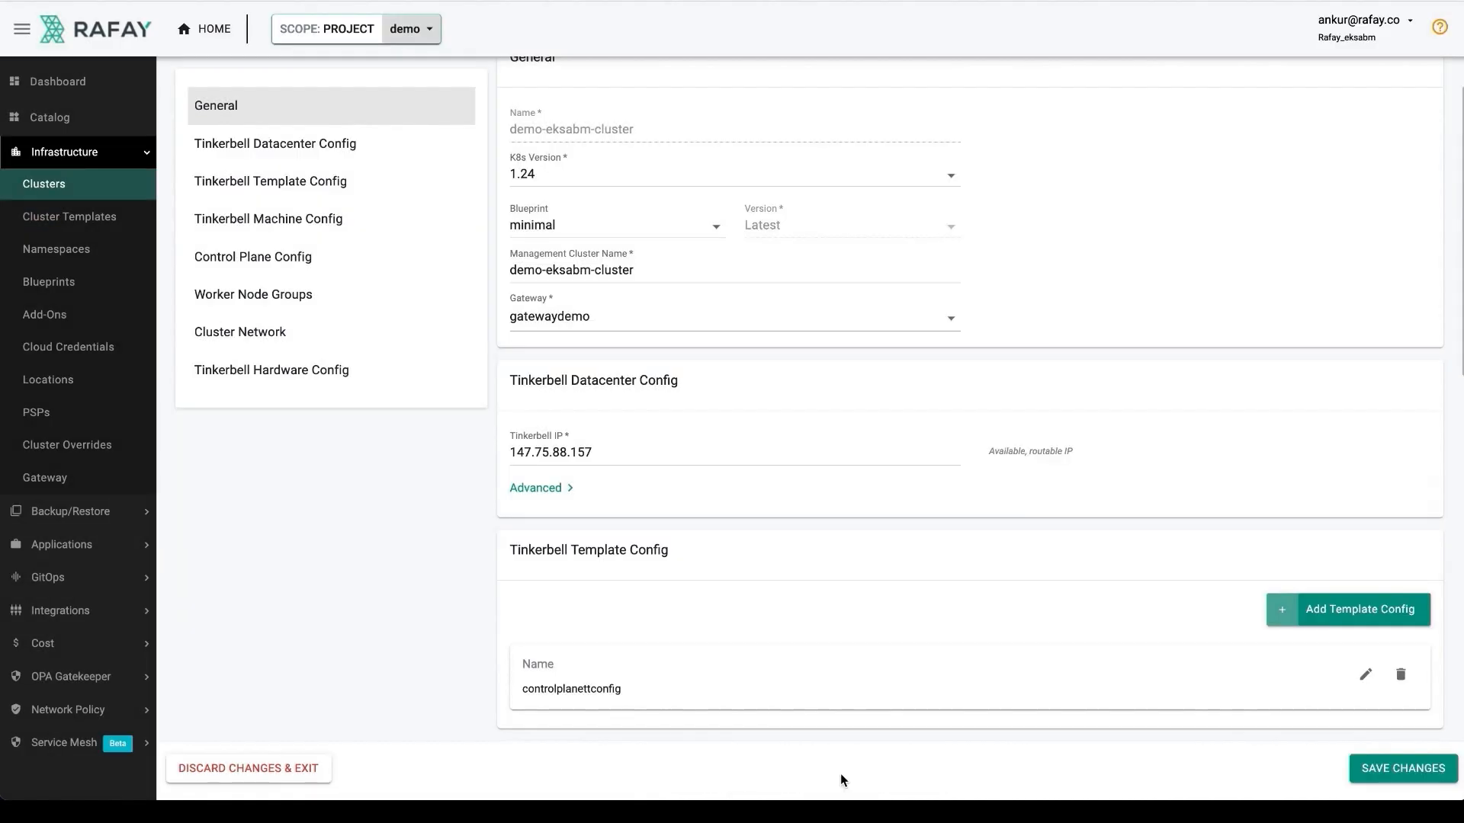
Add a second Tinkerbell template config named workernodettconfig with gateway IP 147.75.88.146
left_click(1333, 609)
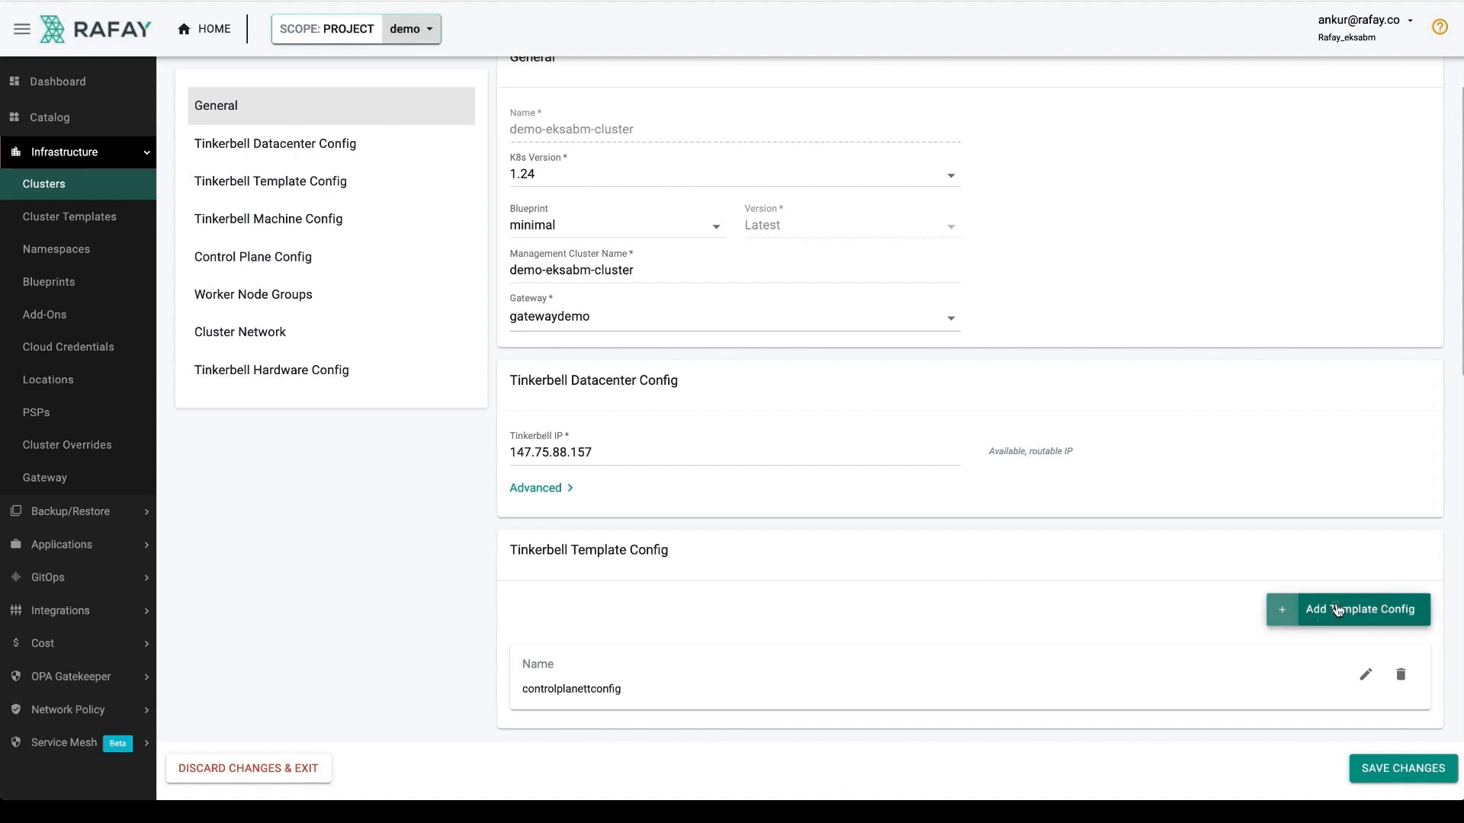
left_click(826, 71)
type("workernodettconfig")
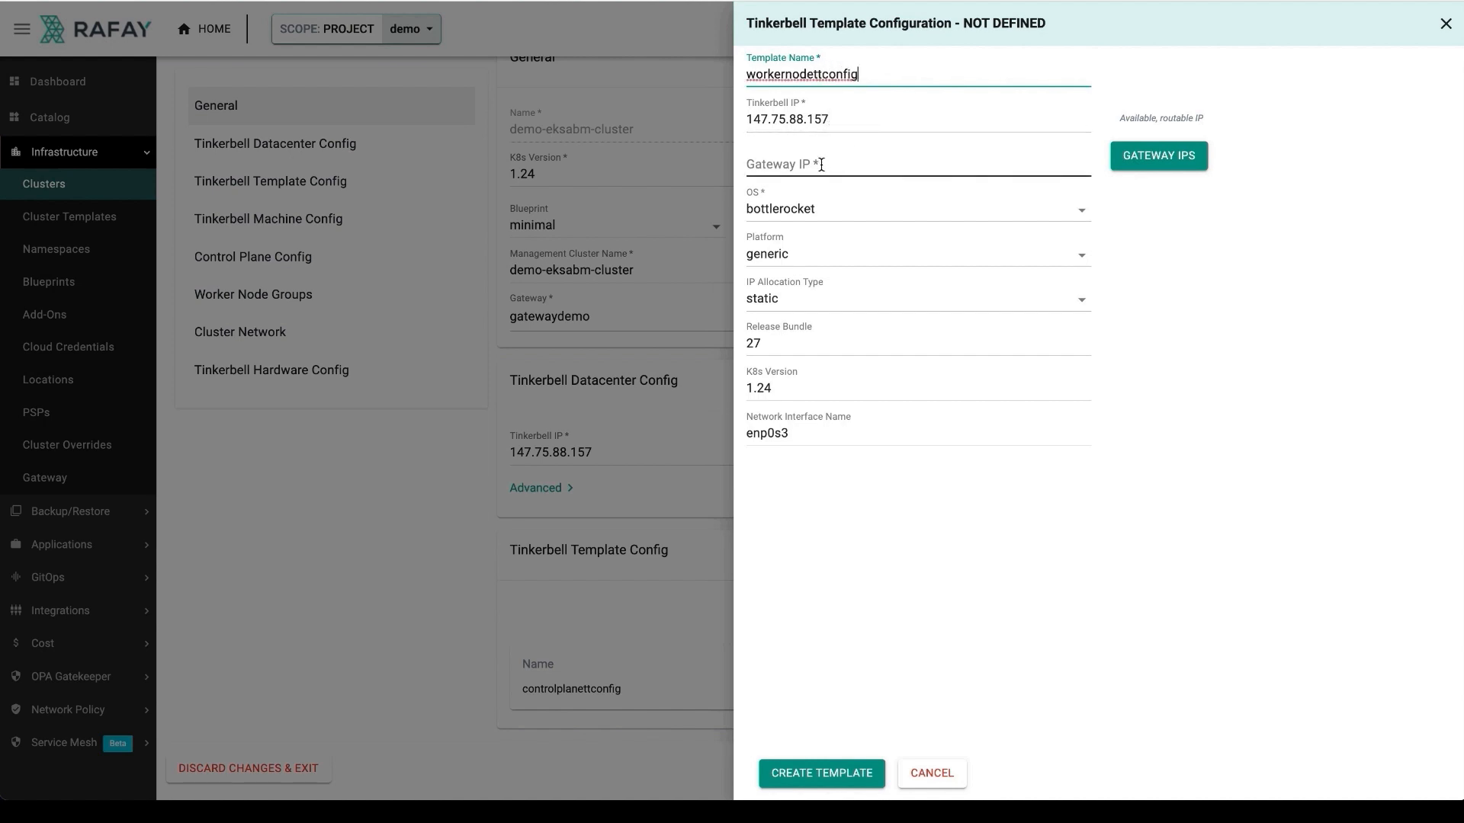
left_click_drag(837, 121, 724, 122)
key("ctrl+c")
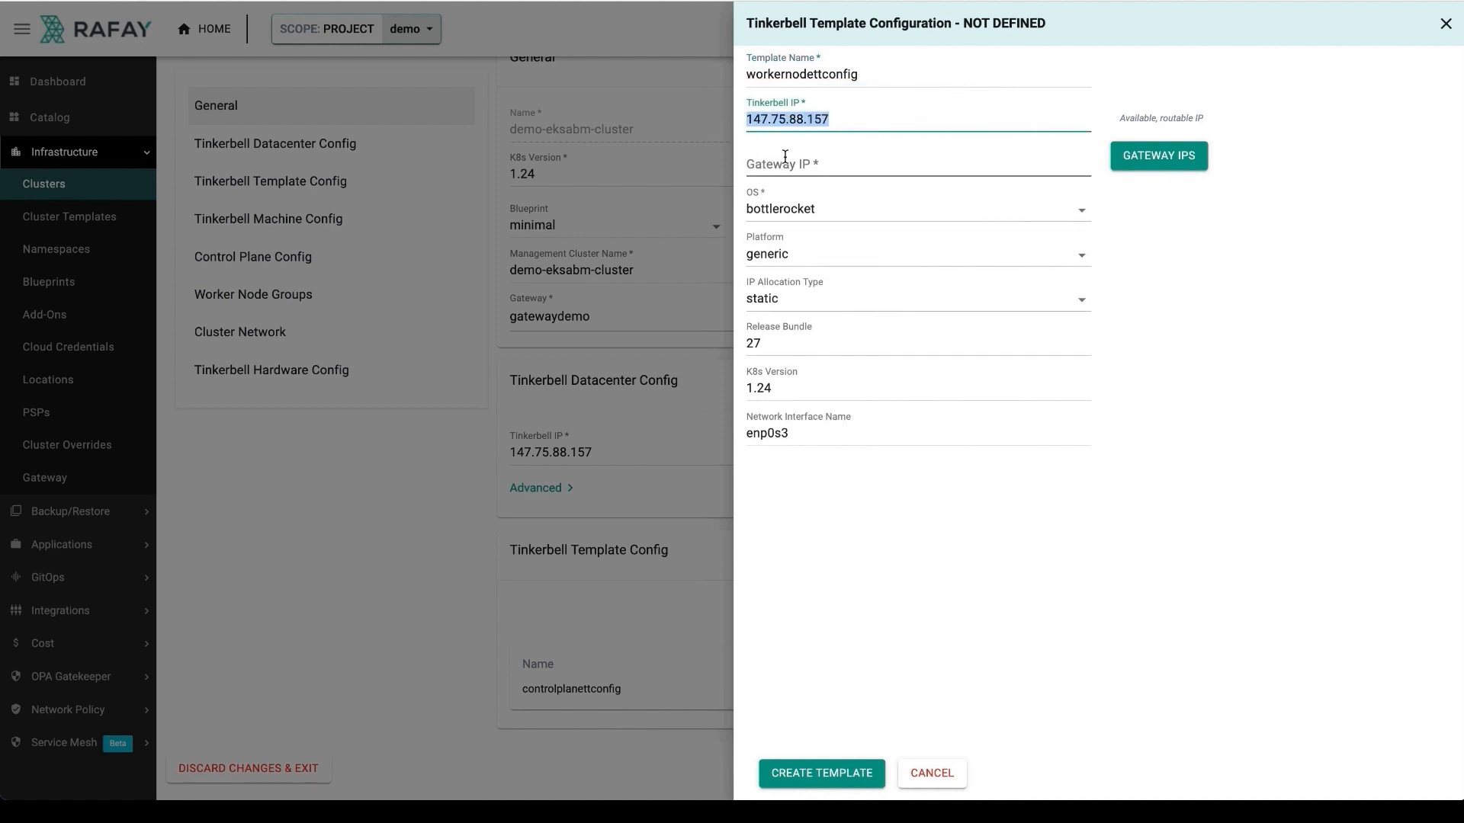
left_click(781, 169)
key("ctrl+v")
left_click_drag(810, 166, 882, 160)
key("BackSpace")
type("146")
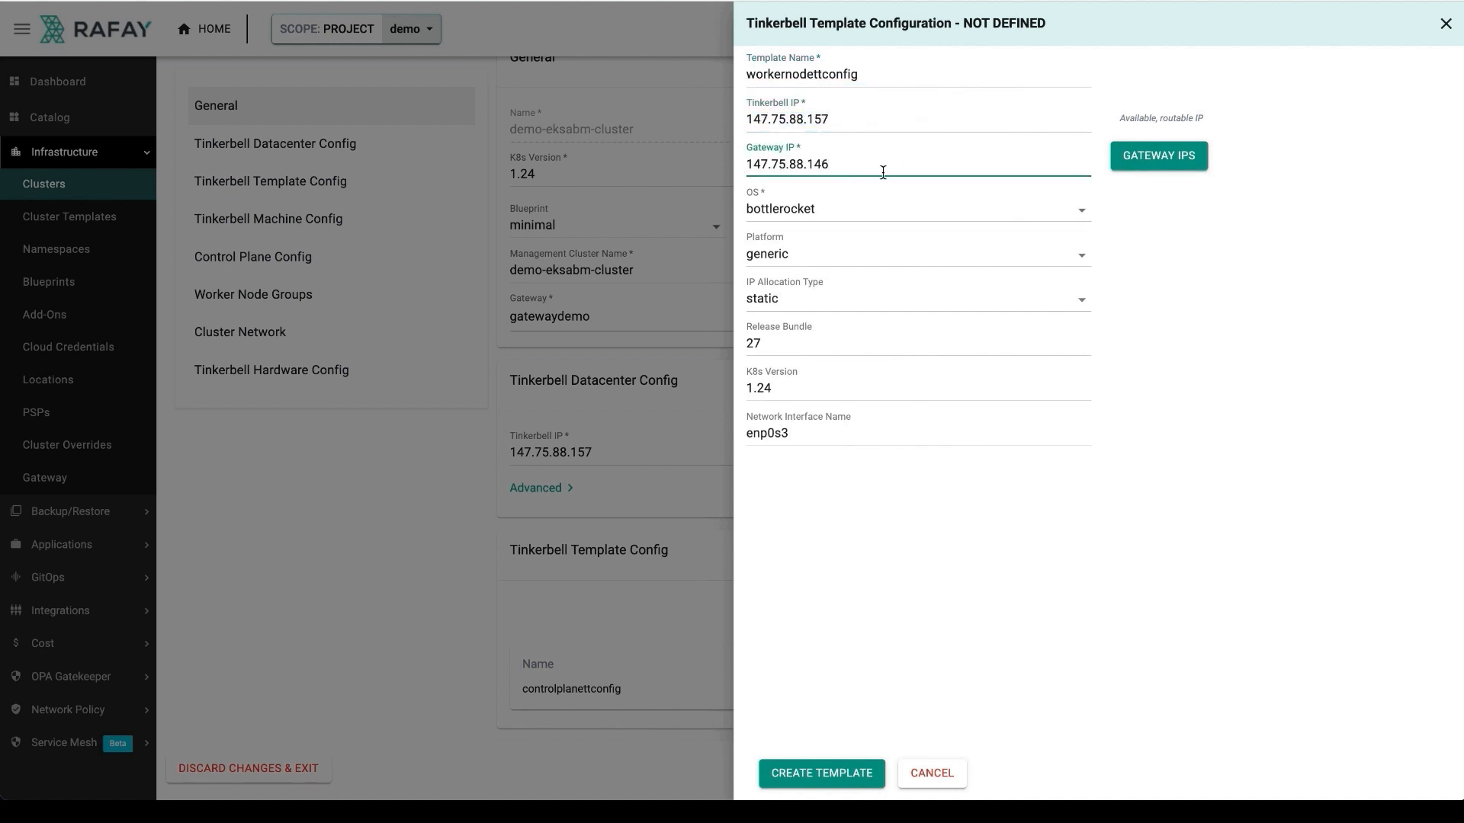
Set the worker node template's platform to equinix and keep its IP allocation type static
left_click(857, 254)
left_click(809, 228)
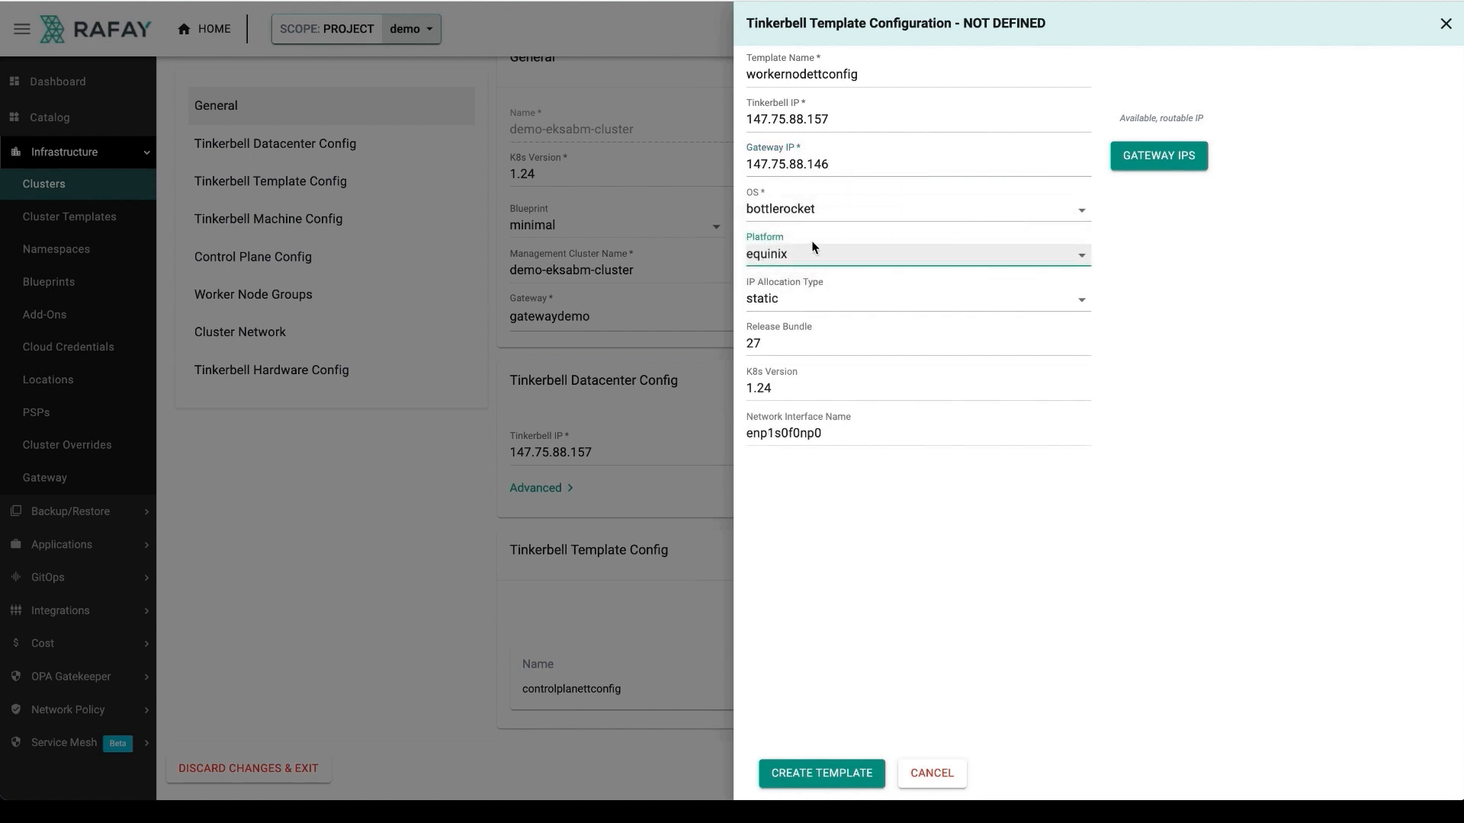
left_click(793, 297)
left_click(801, 300)
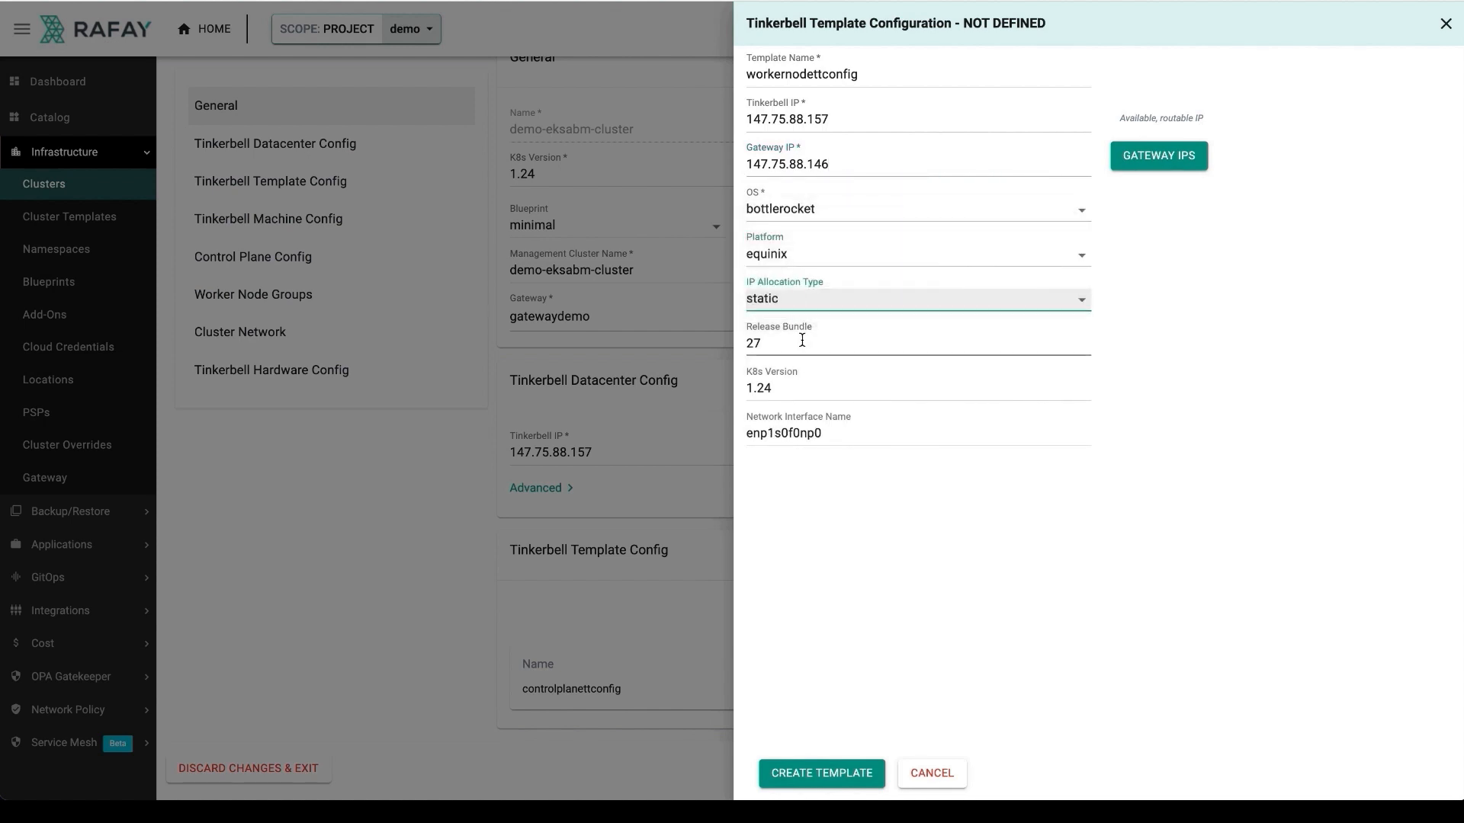
Generate the workernodettconfig template, review its YAML and save it
left_click(838, 777)
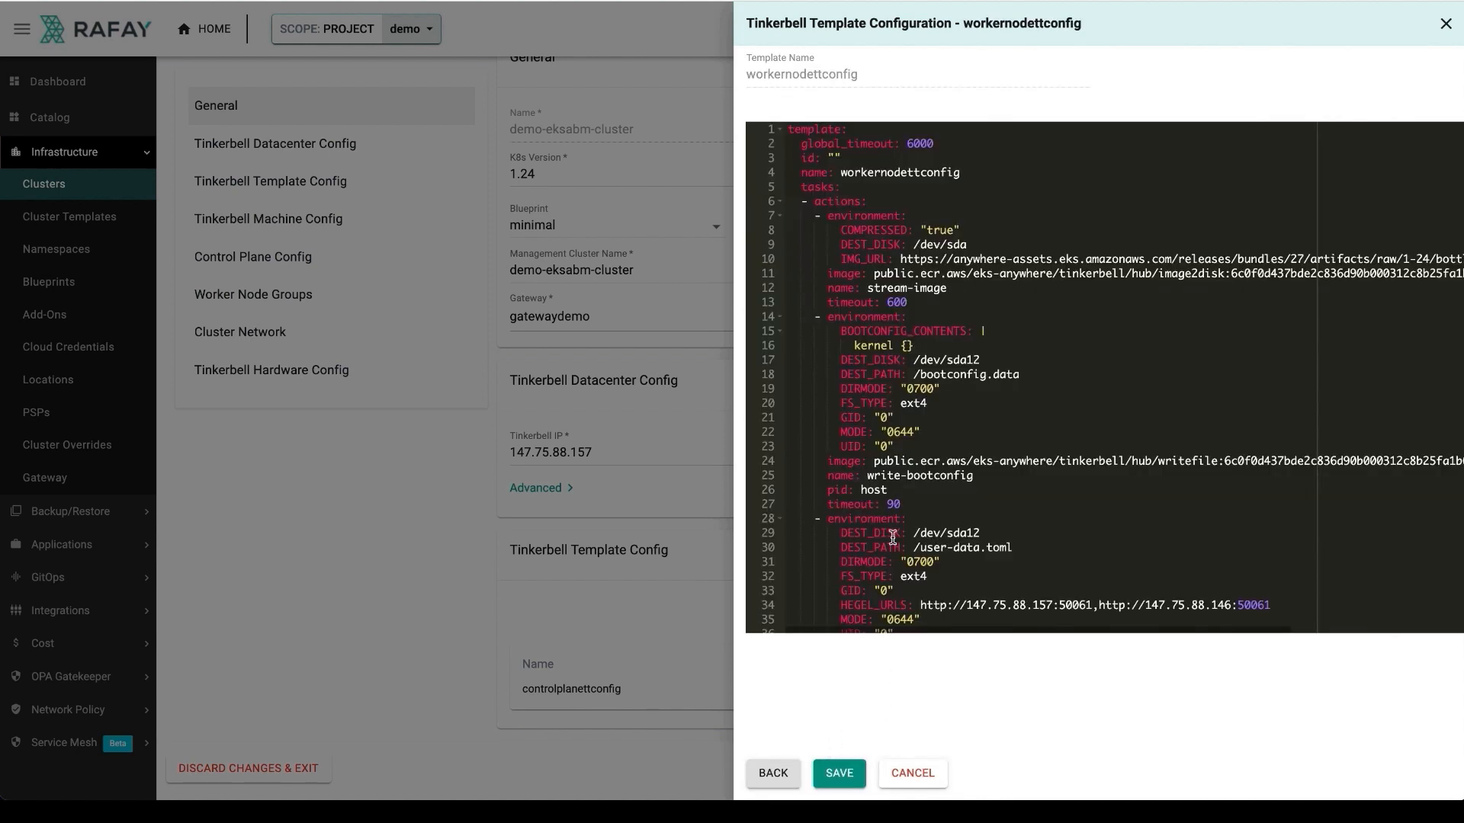
scroll(893, 537, "down", 10)
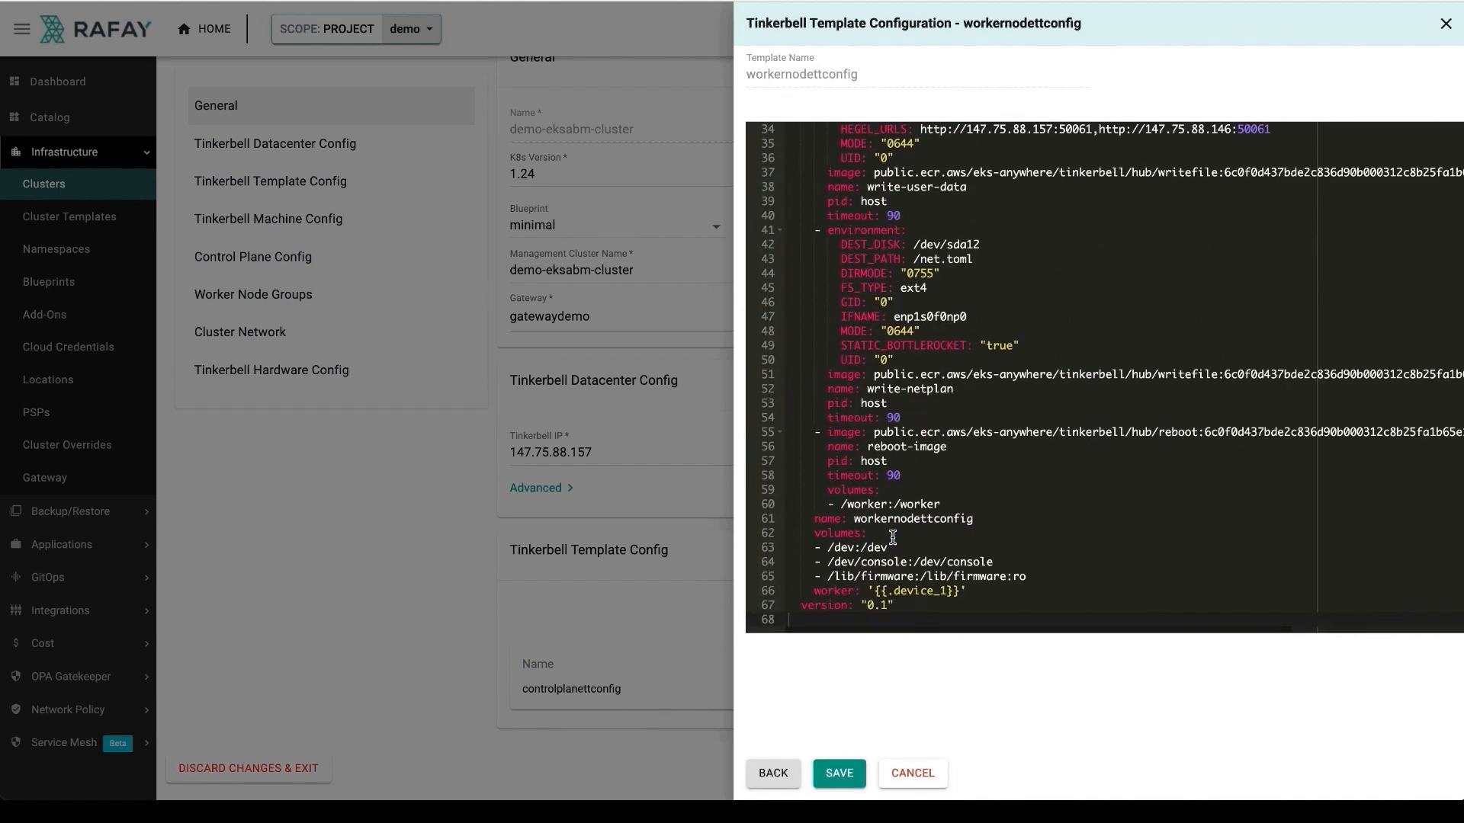
scroll(892, 538, "up", 10)
left_click(838, 773)
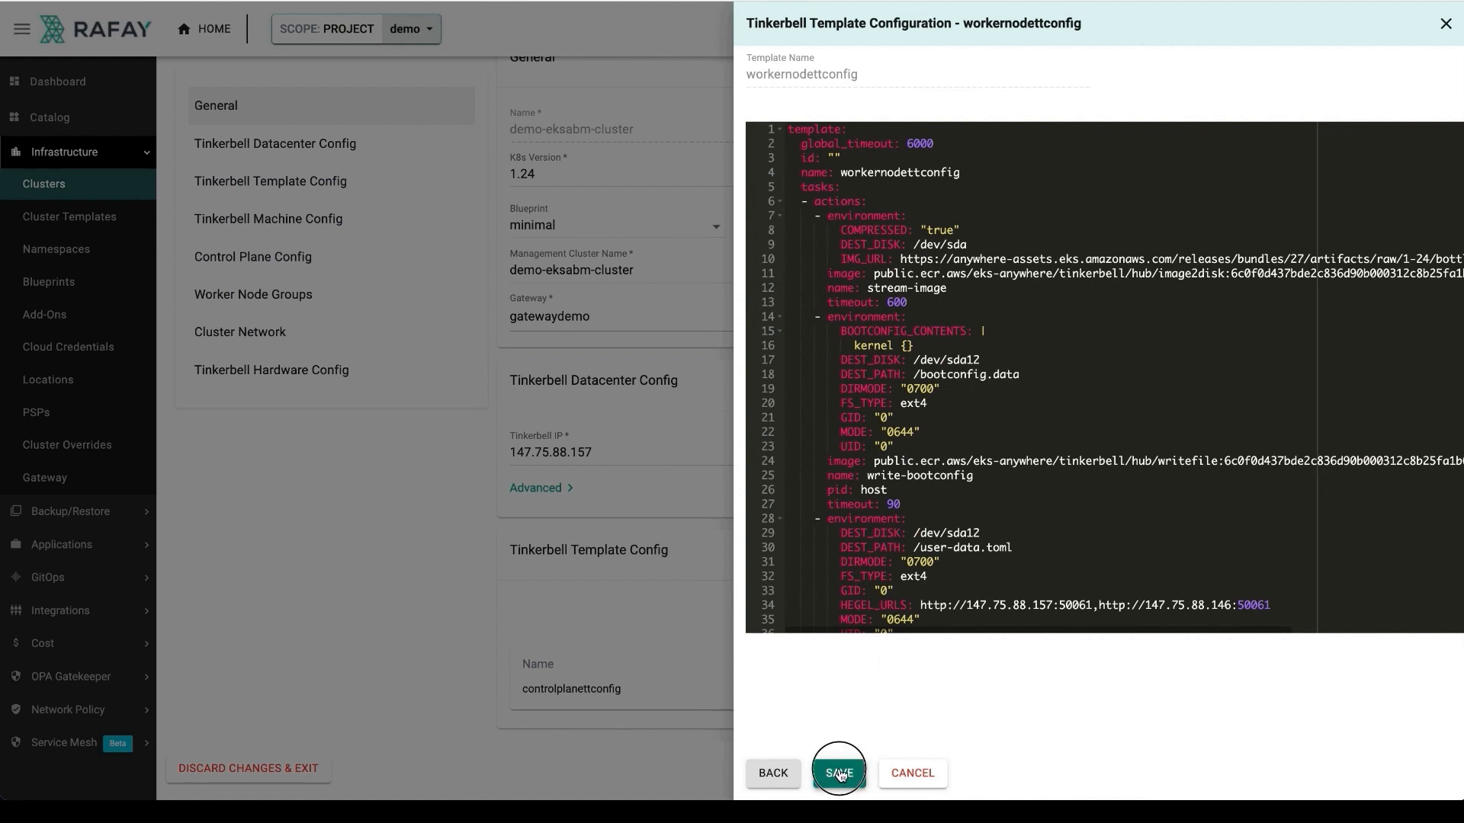
Add a Tinkerbell machine config named machineconfigcp that uses the controlplanettconfig template
scroll(980, 572, "down", 5)
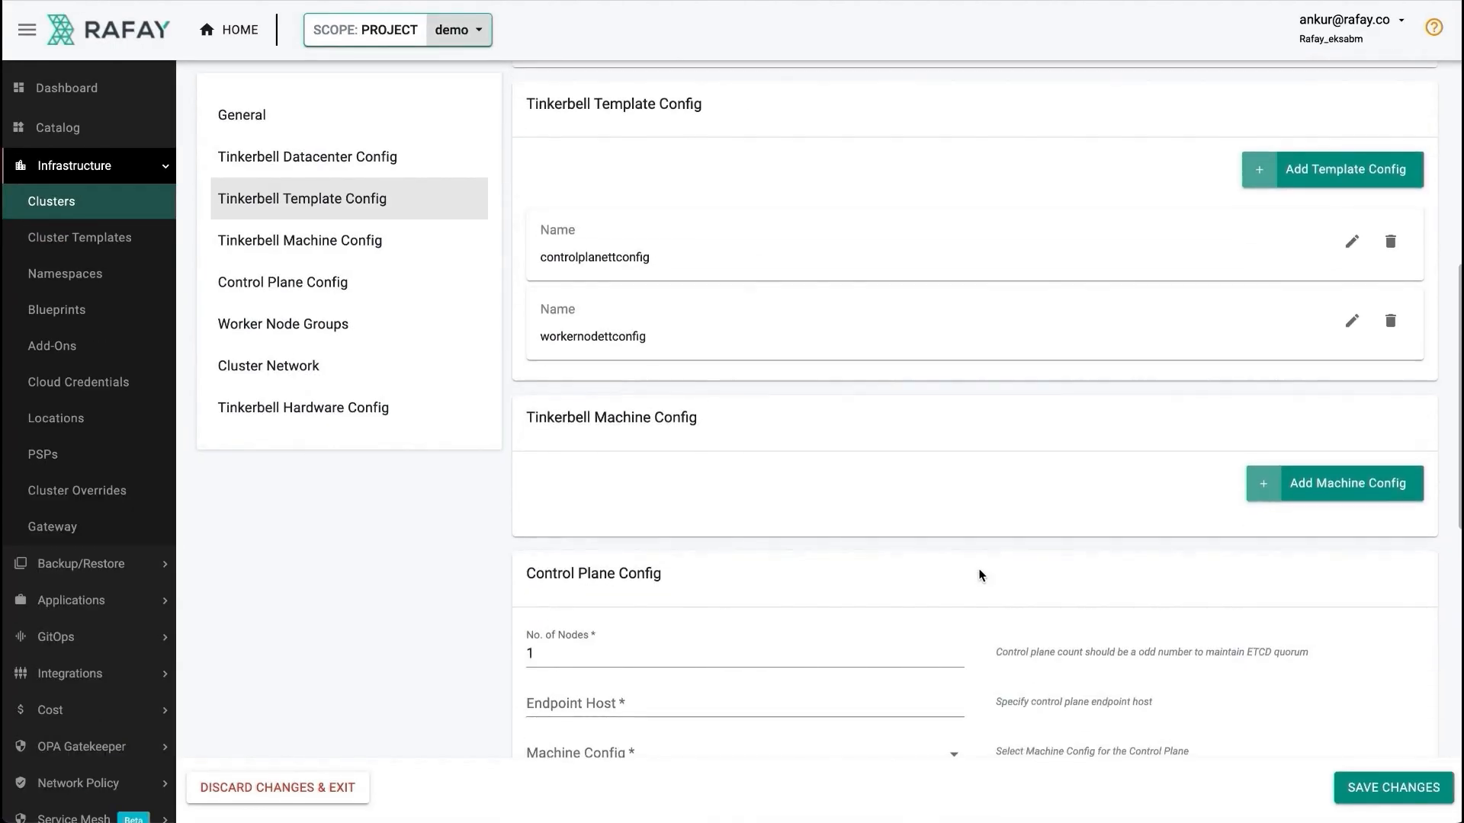
left_click(1307, 432)
left_click(686, 94)
type("machen")
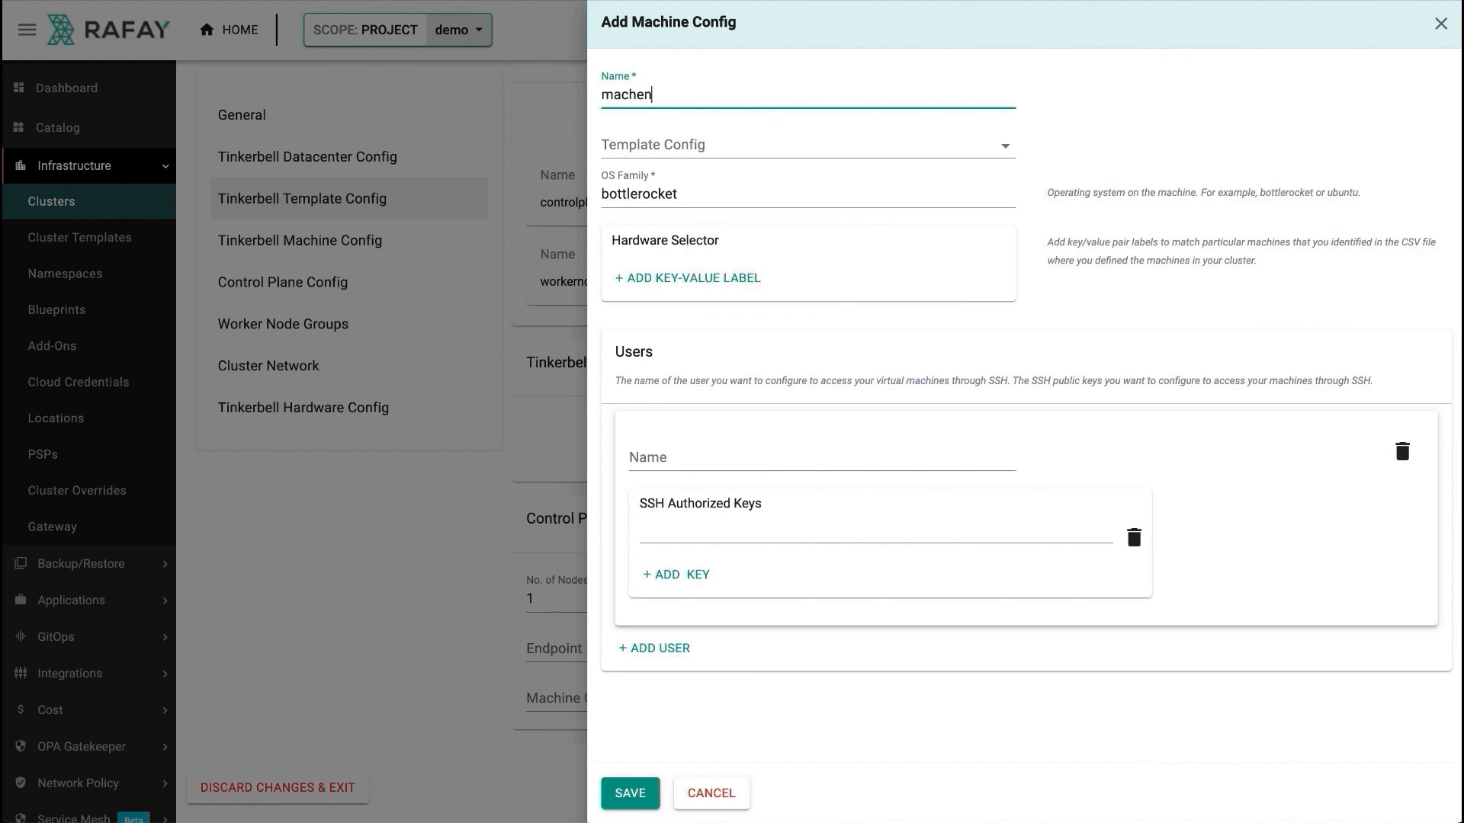
key("BackSpace")
key("BackSpace")
type("ineconfigcp")
left_click(637, 145)
left_click(637, 147)
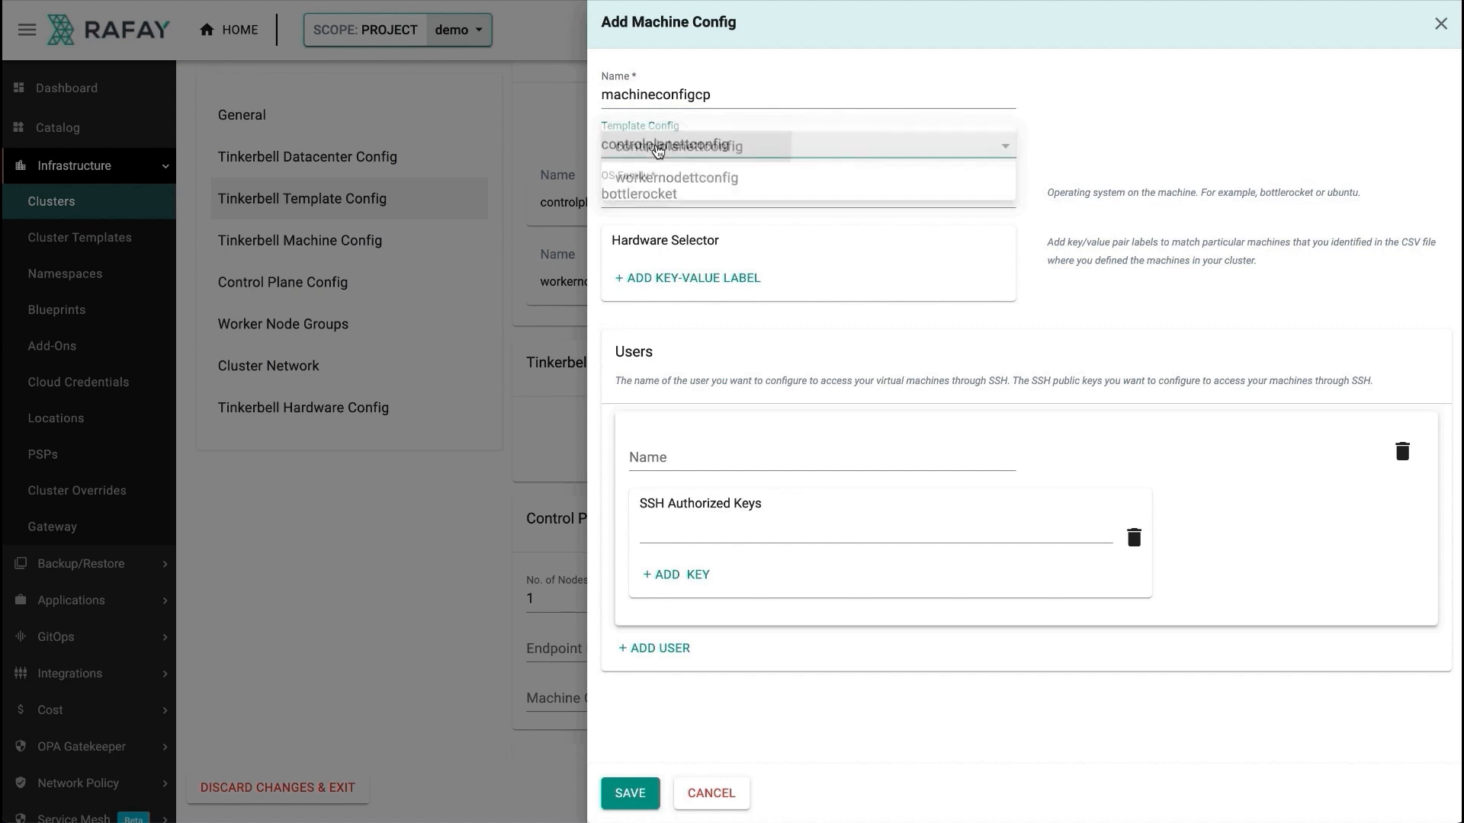
Add a hardware selector label to machineconfigcp with key type and value cp
left_click(694, 279)
type("type")
key("Tab")
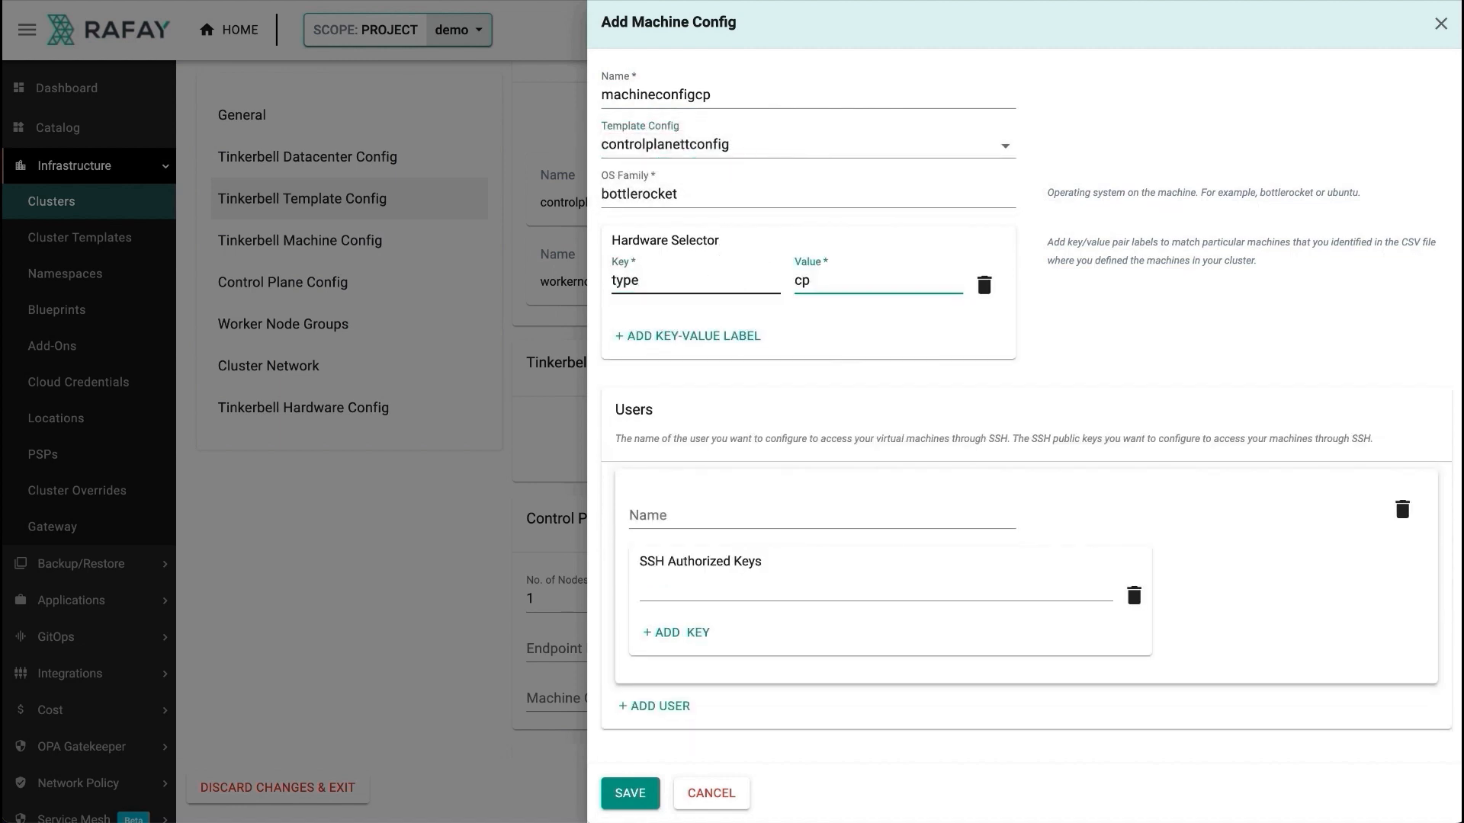
Give machineconfigcp the user ec2-user, paste the SSH authorized key and save the machine config
left_click(696, 516)
type("ec")
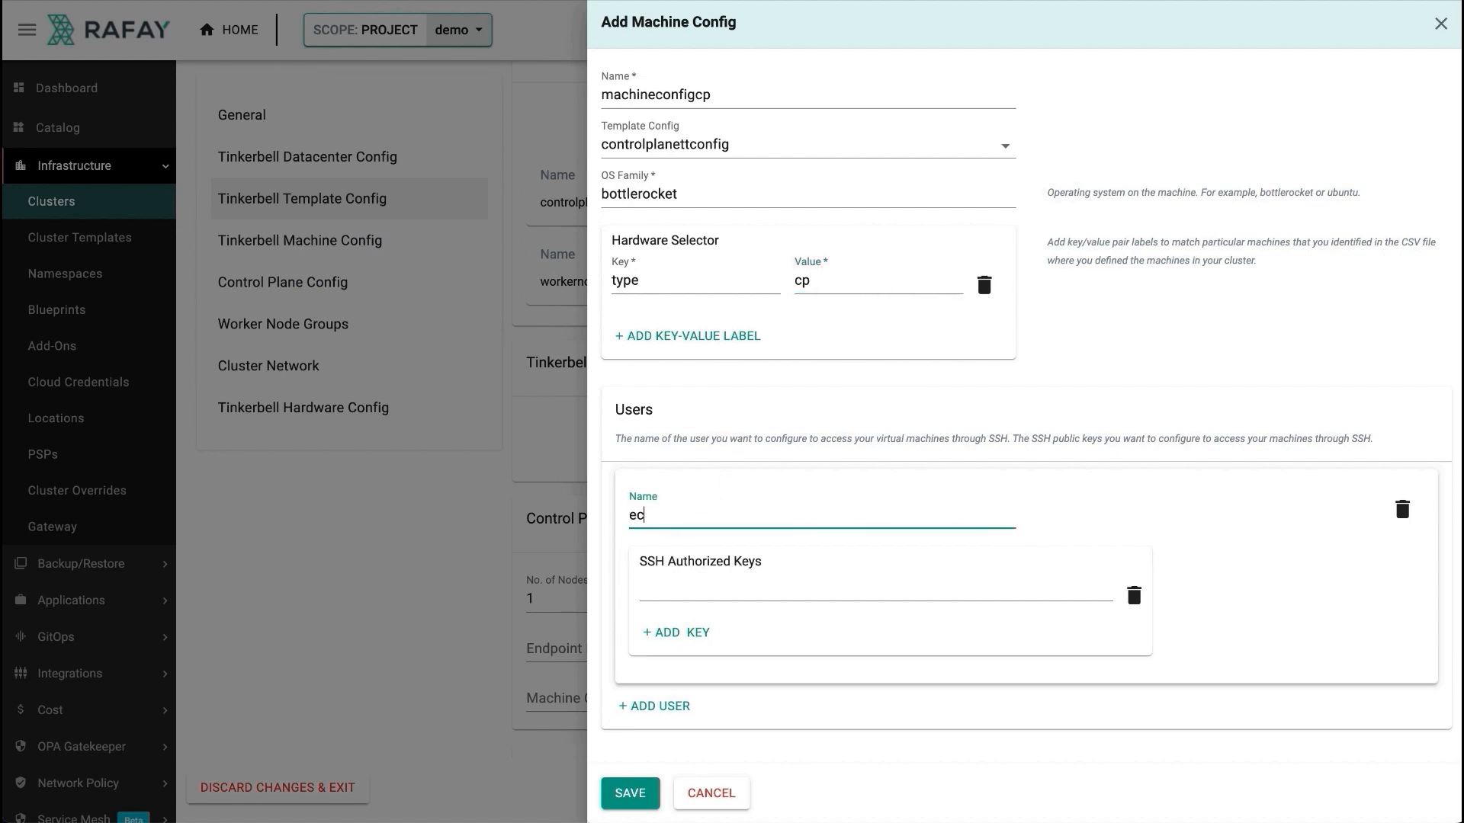
type("2-user")
key("Tab")
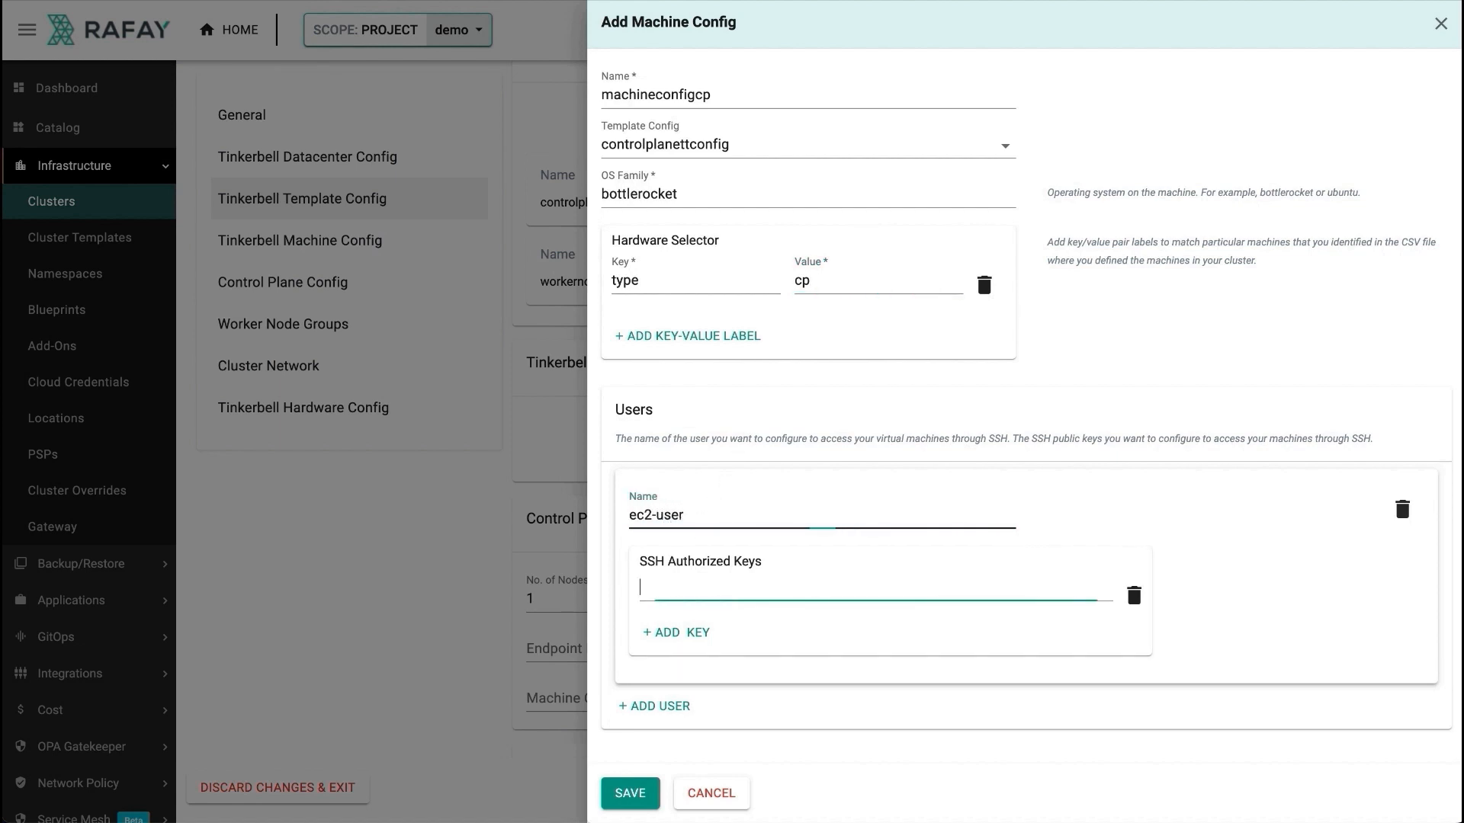
key("ctrl+v")
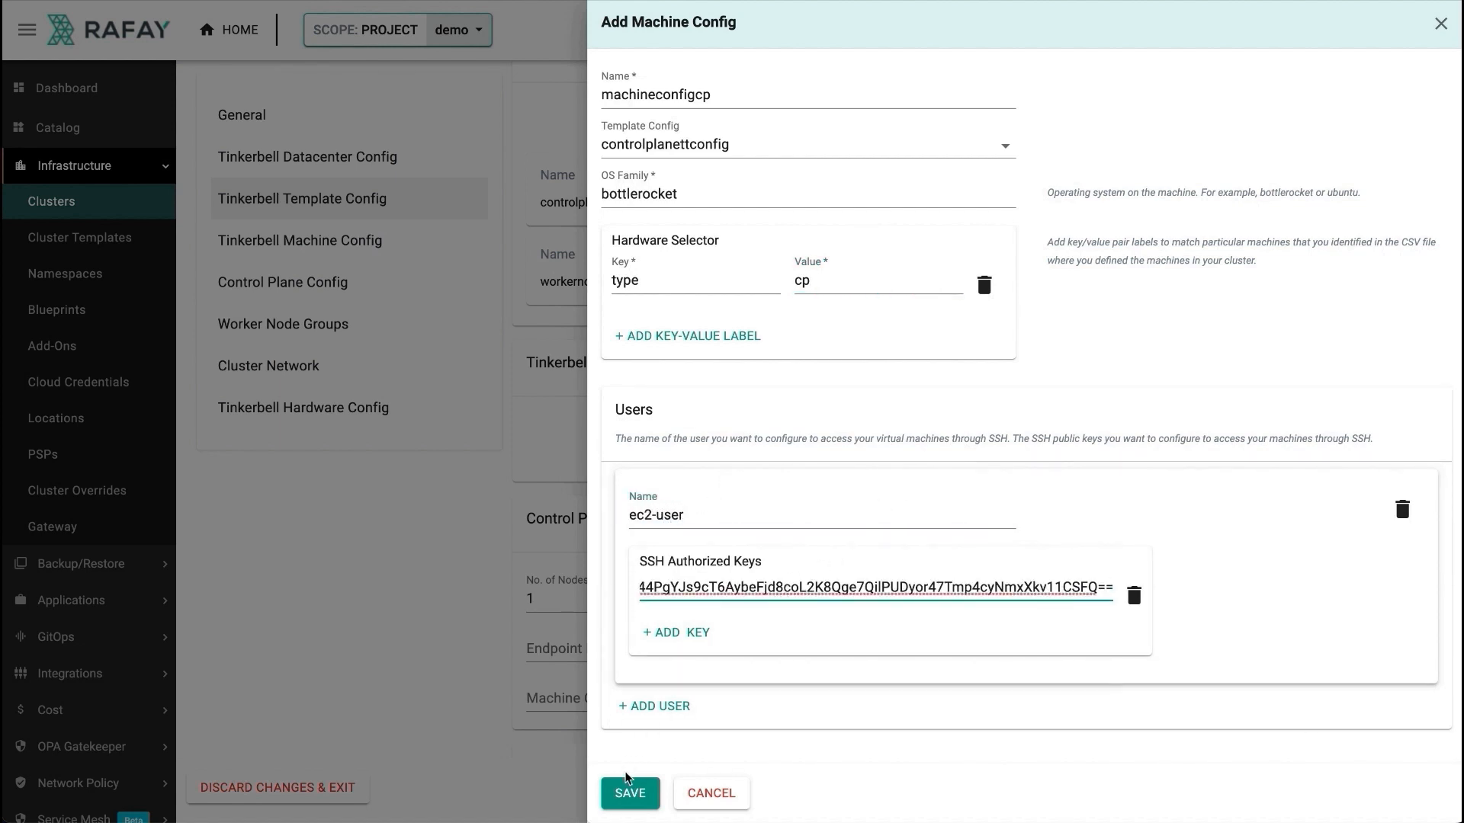
left_click(630, 786)
Add a second Tinkerbell machine config named machineconfigdp that uses the workernodettconfig template
scroll(899, 529, "down", 1)
left_click(1360, 353)
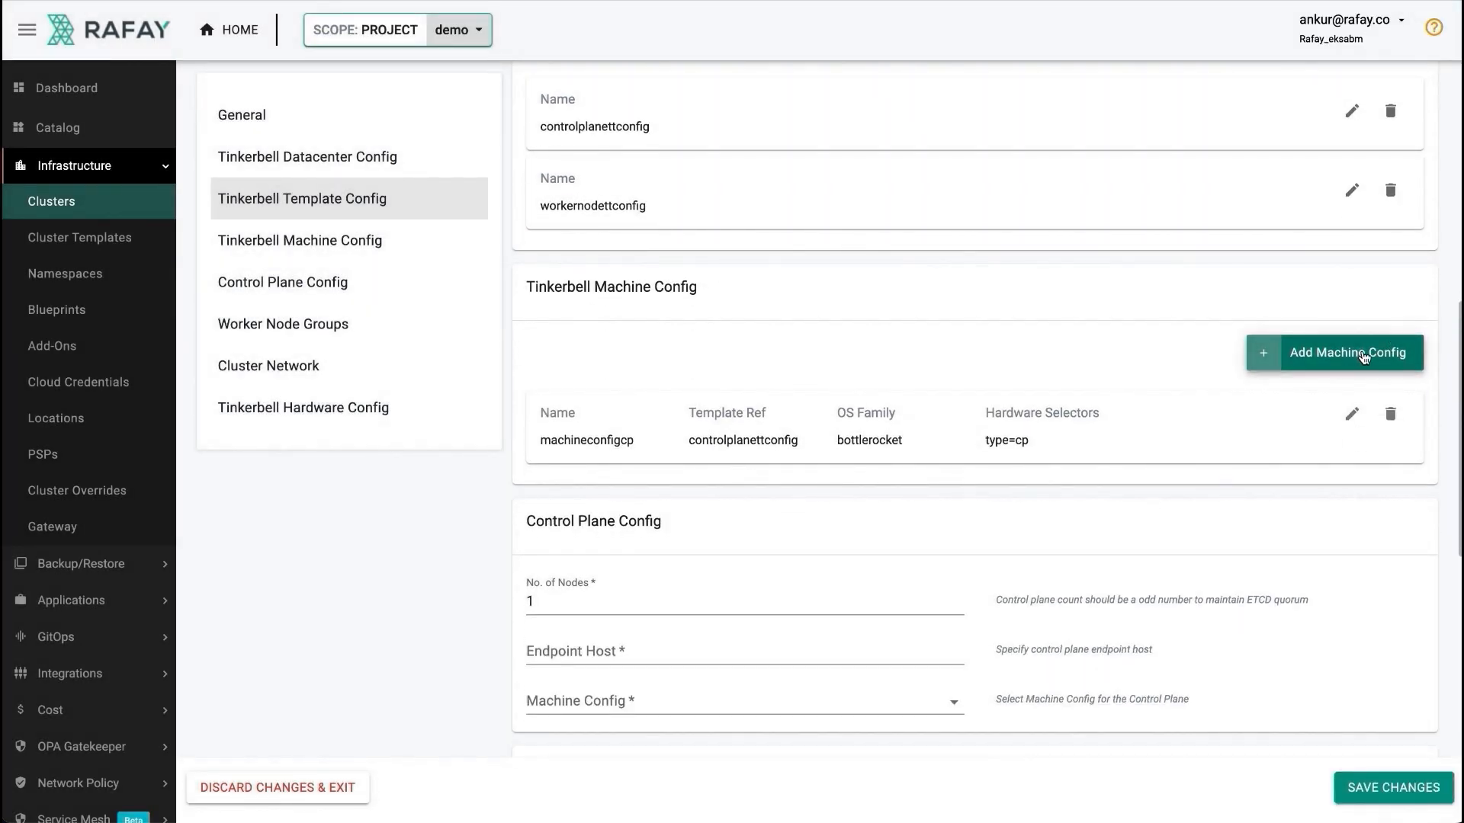
left_click(727, 93)
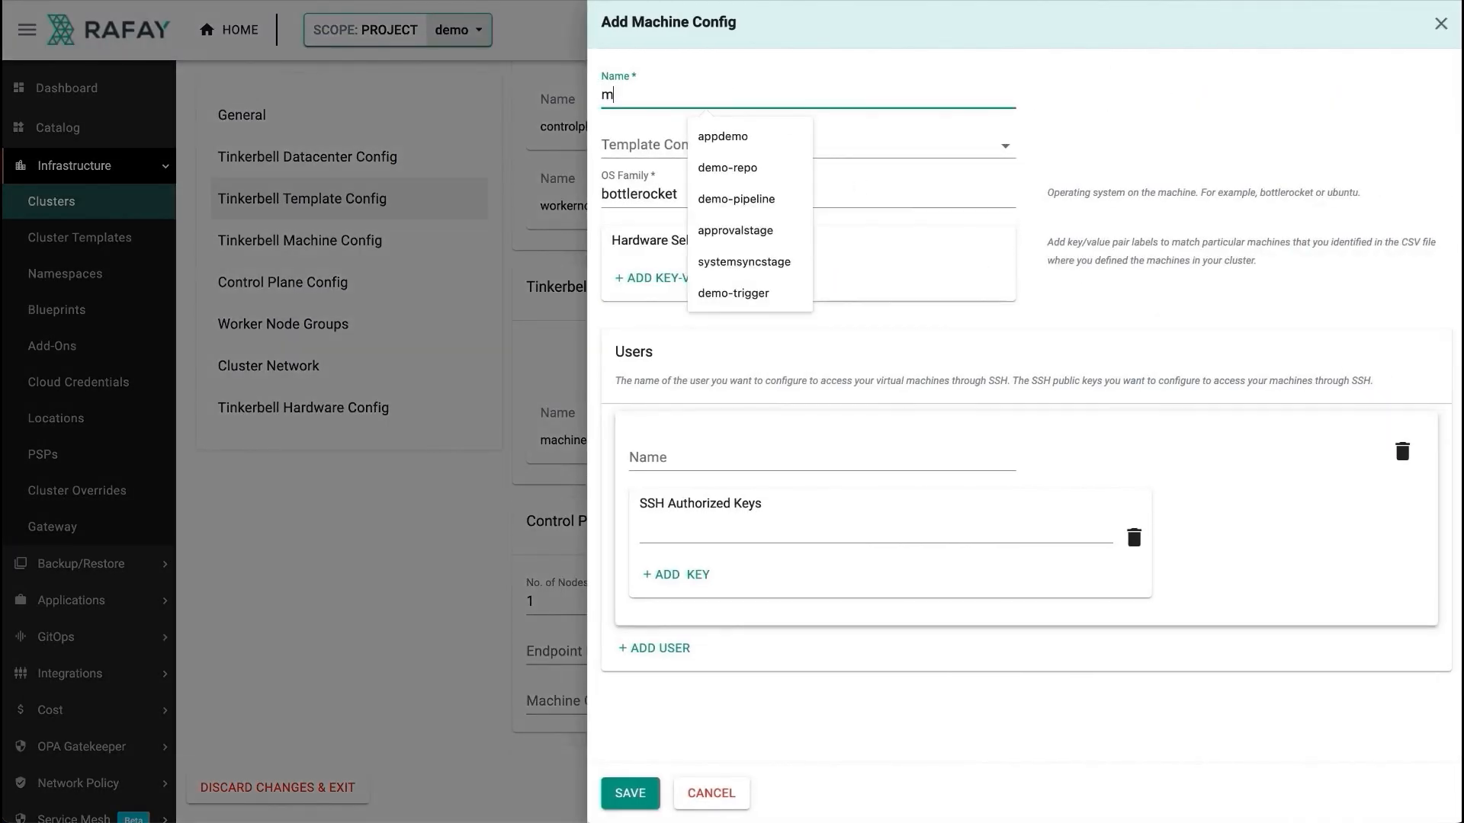
type("machineconfig")
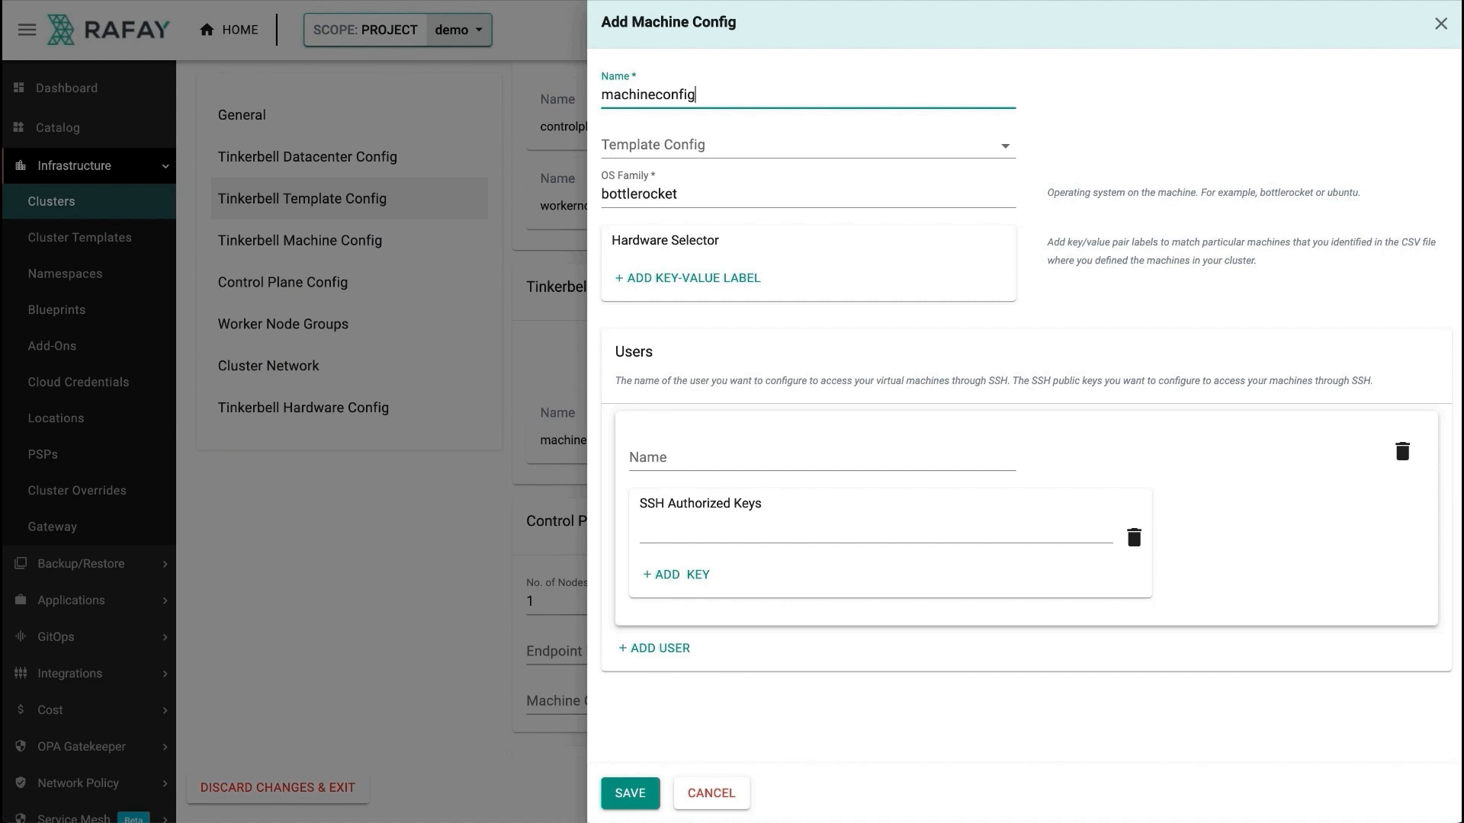
left_click(683, 149)
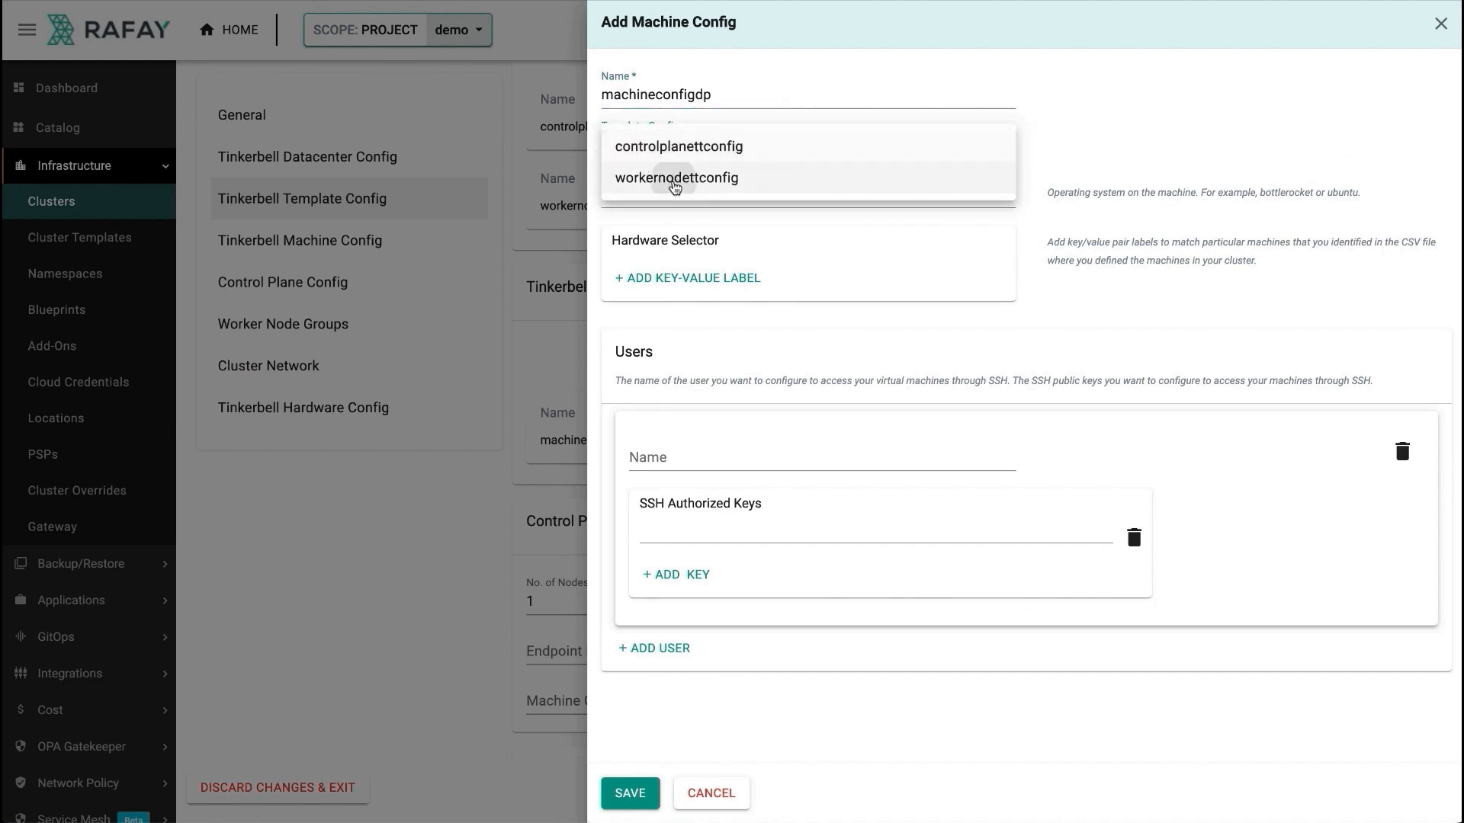
left_click(676, 188)
Add a hardware selector label to machineconfigdp with key type and value dp
left_click(683, 278)
type("type")
key("Tab")
type("dp")
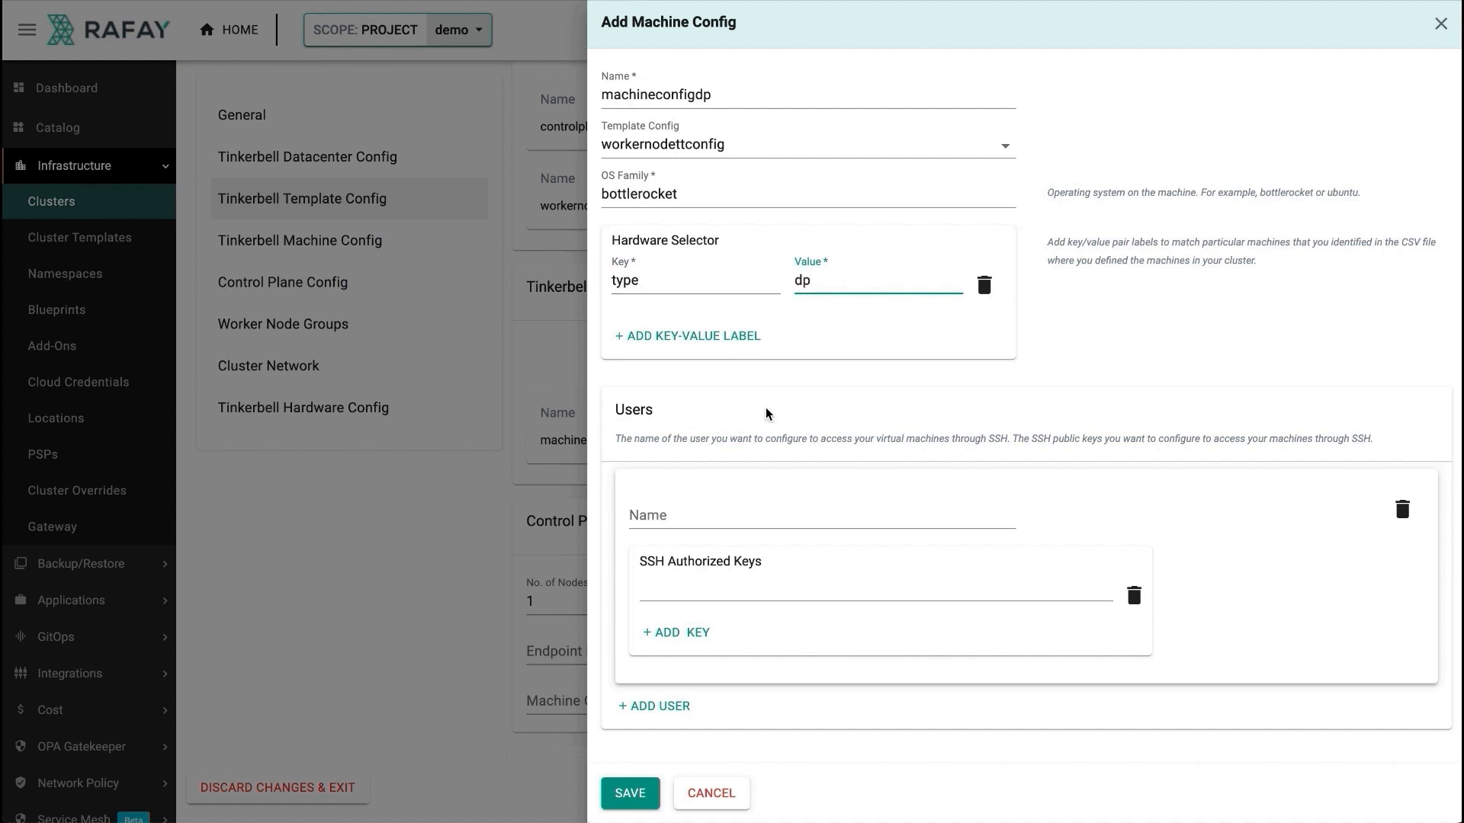
Paste the SSH authorized key into machineconfigdp, name its user ec2-user and save the machine config
left_click(699, 590)
key("ctrl+v")
left_click(678, 518)
type("e")
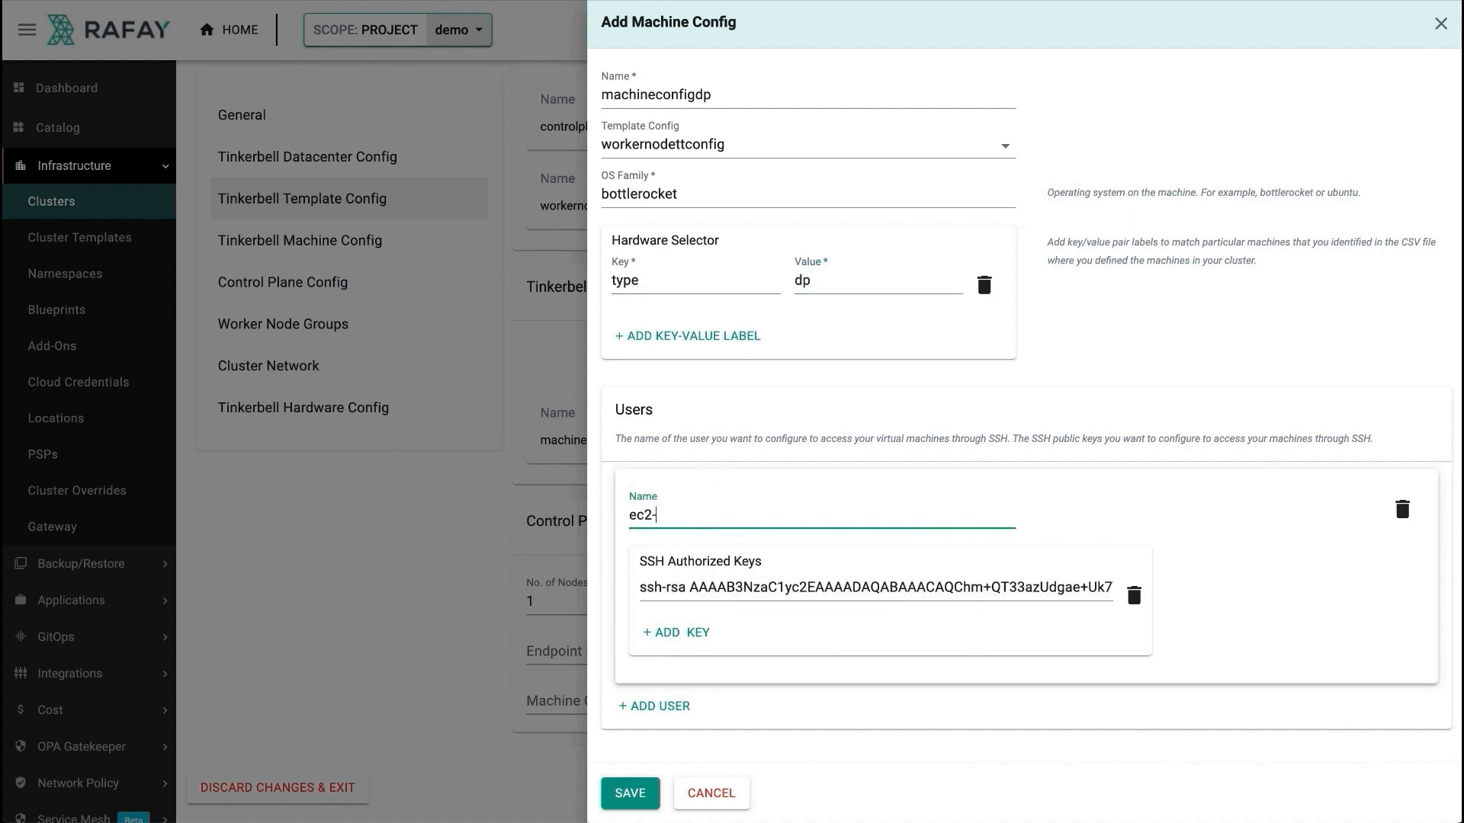
type("c2-user")
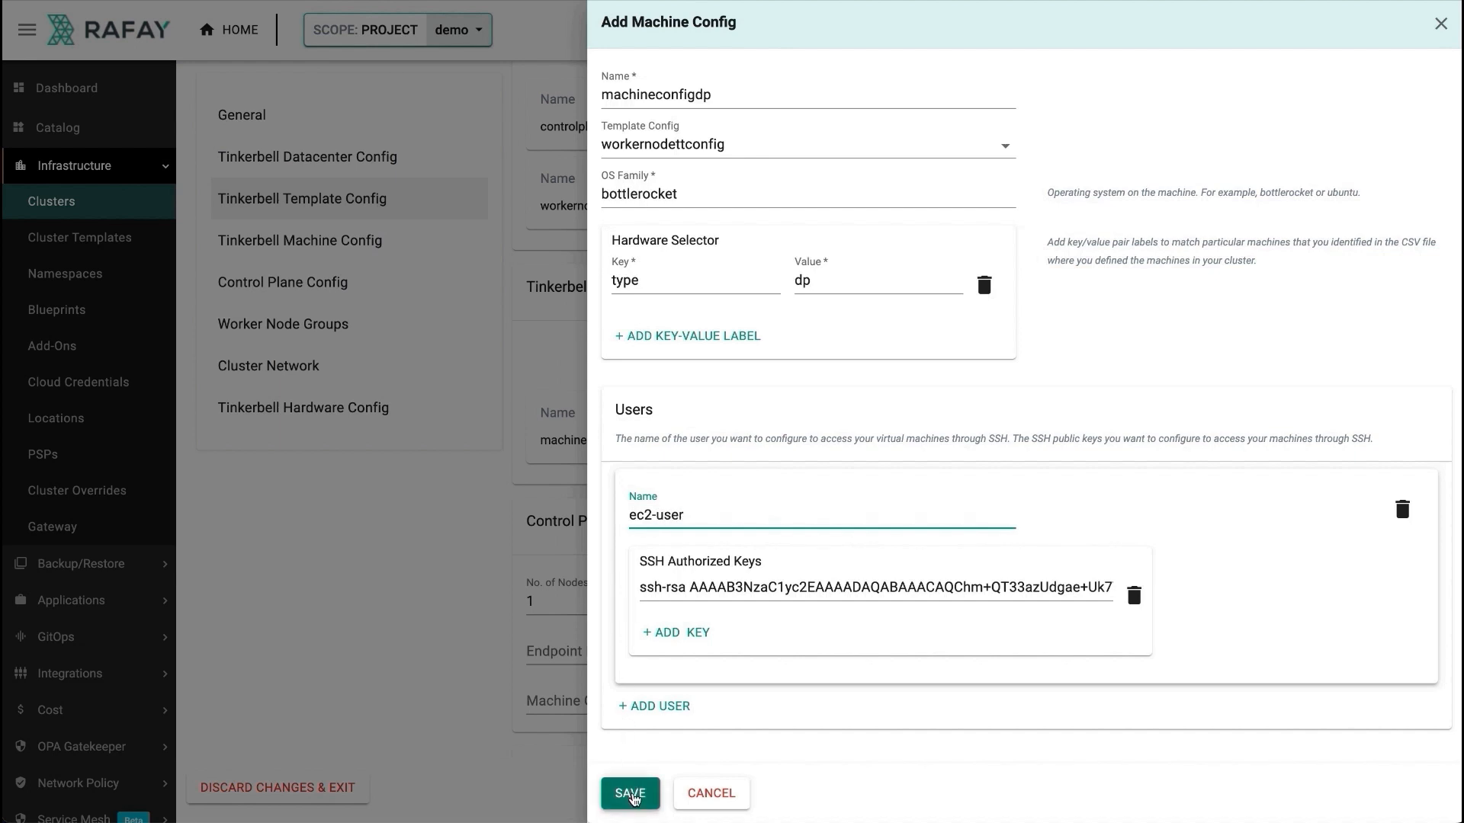
left_click(629, 793)
Set the control plane's endpoint host to 147.75.88.158 and its machine config to machineconfigcp
scroll(747, 526, "down", 3)
left_click(735, 450)
type("147.75.88.158")
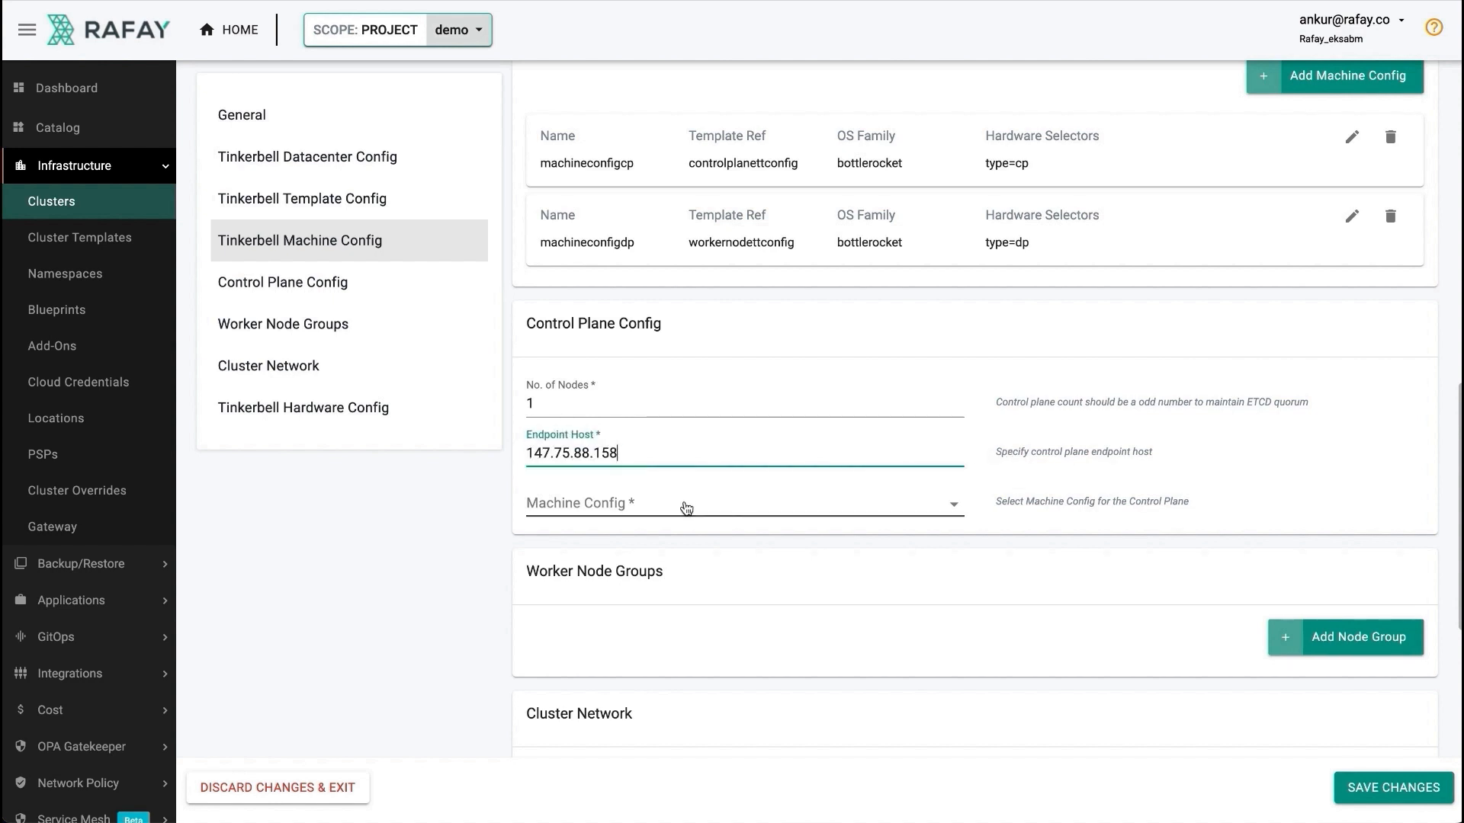
left_click(683, 505)
left_click(645, 505)
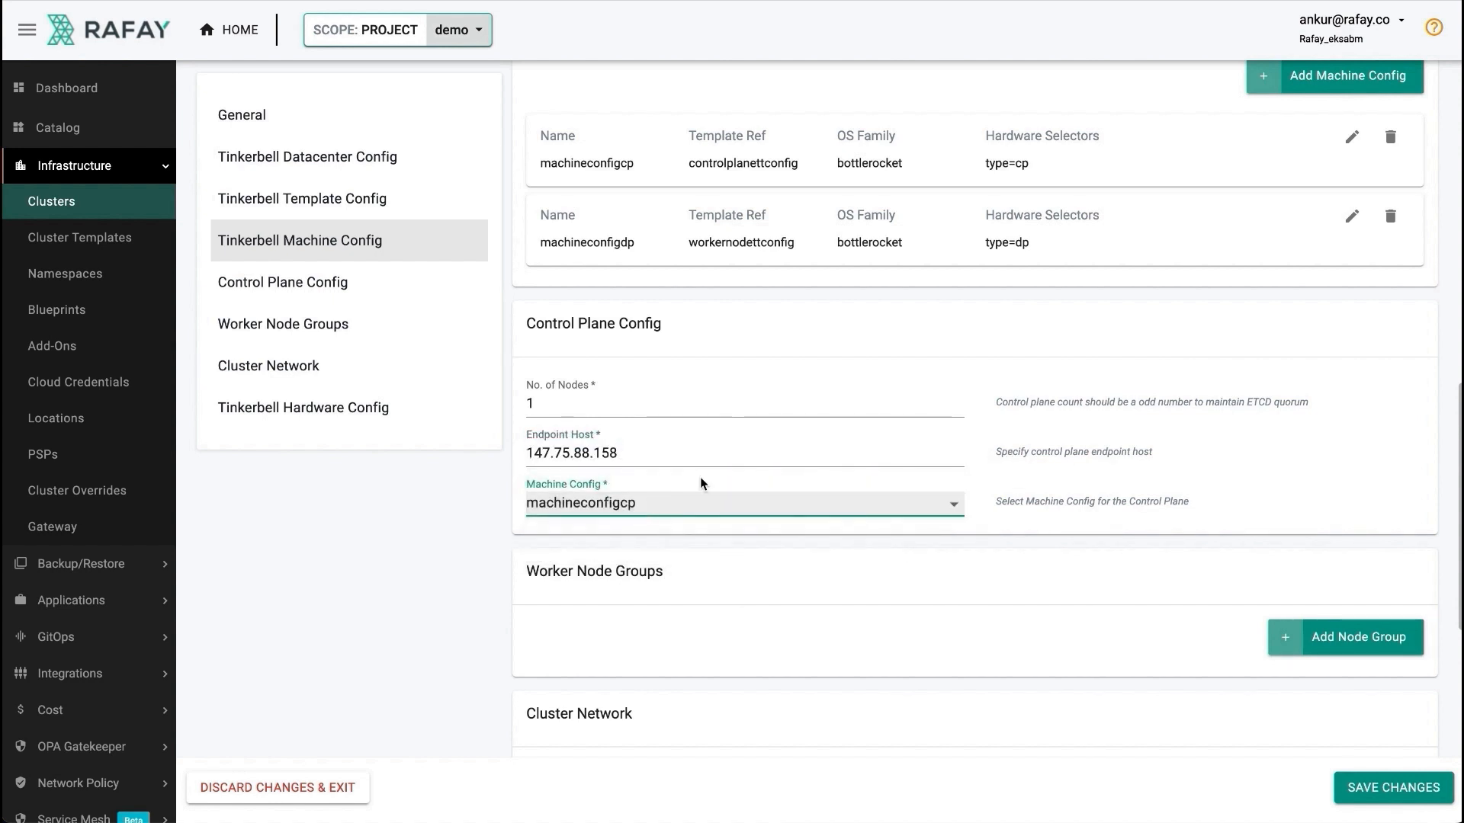
Add a worker node group named nodegroupdemo that uses the machine config machineconfigdp
scroll(928, 495, "down", 2)
left_click(1314, 480)
type("nodegroup")
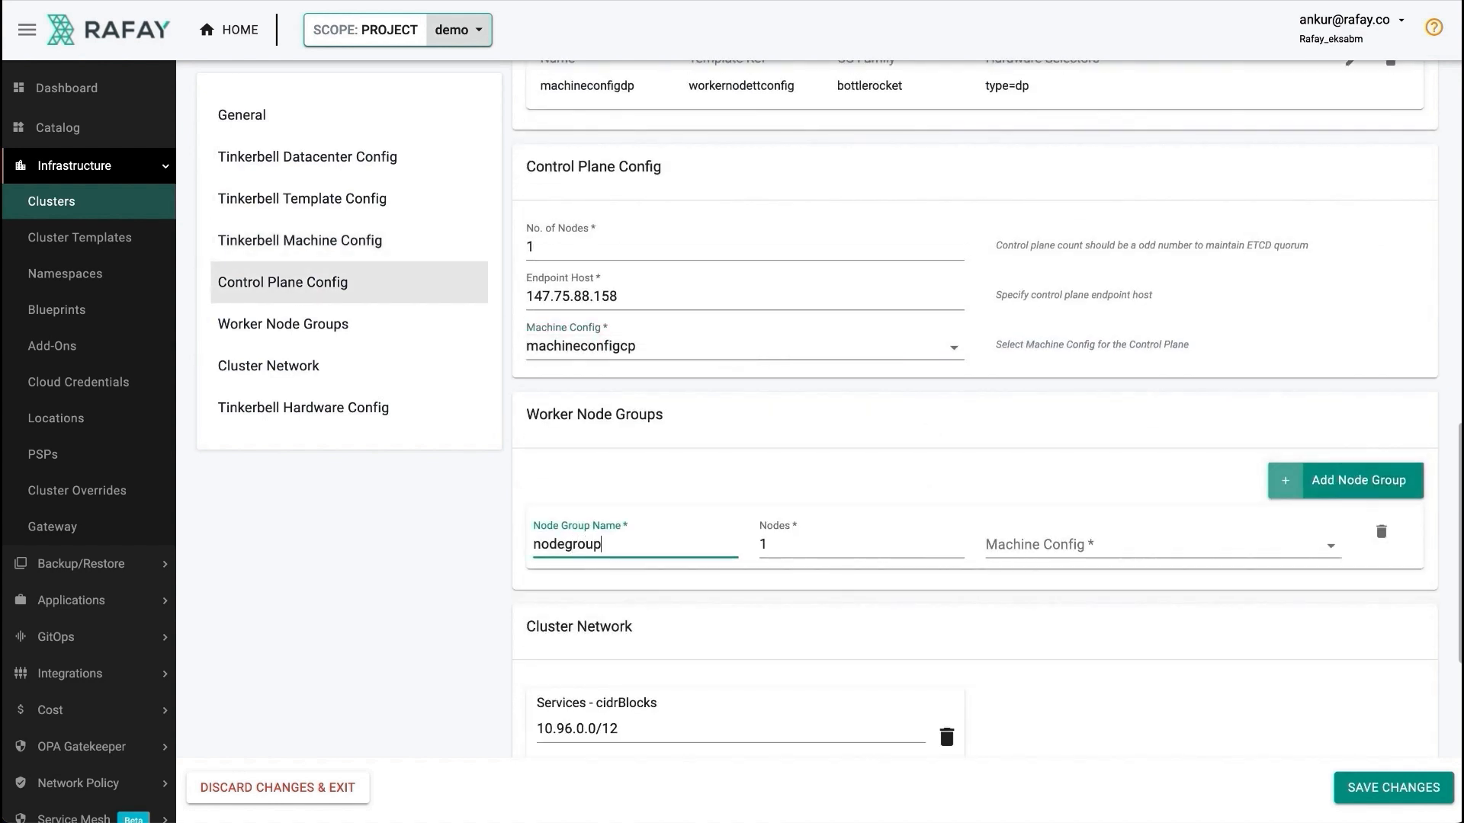
type("demo")
left_click(998, 556)
left_click(1033, 585)
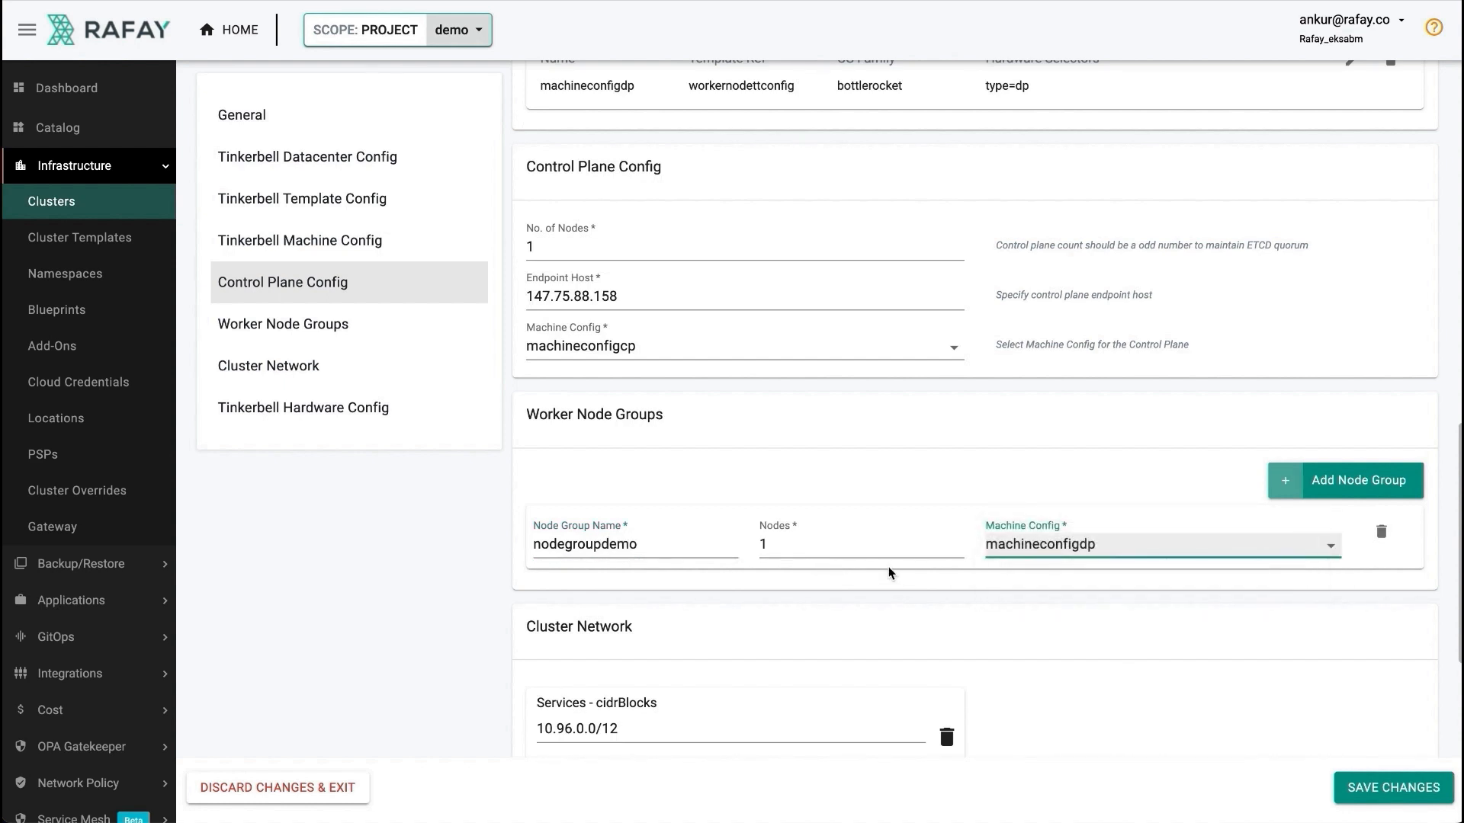
Set the Cilium policy enforcement mode in the cluster network settings to default
scroll(889, 573, "down", 3)
scroll(889, 565, "down", 3)
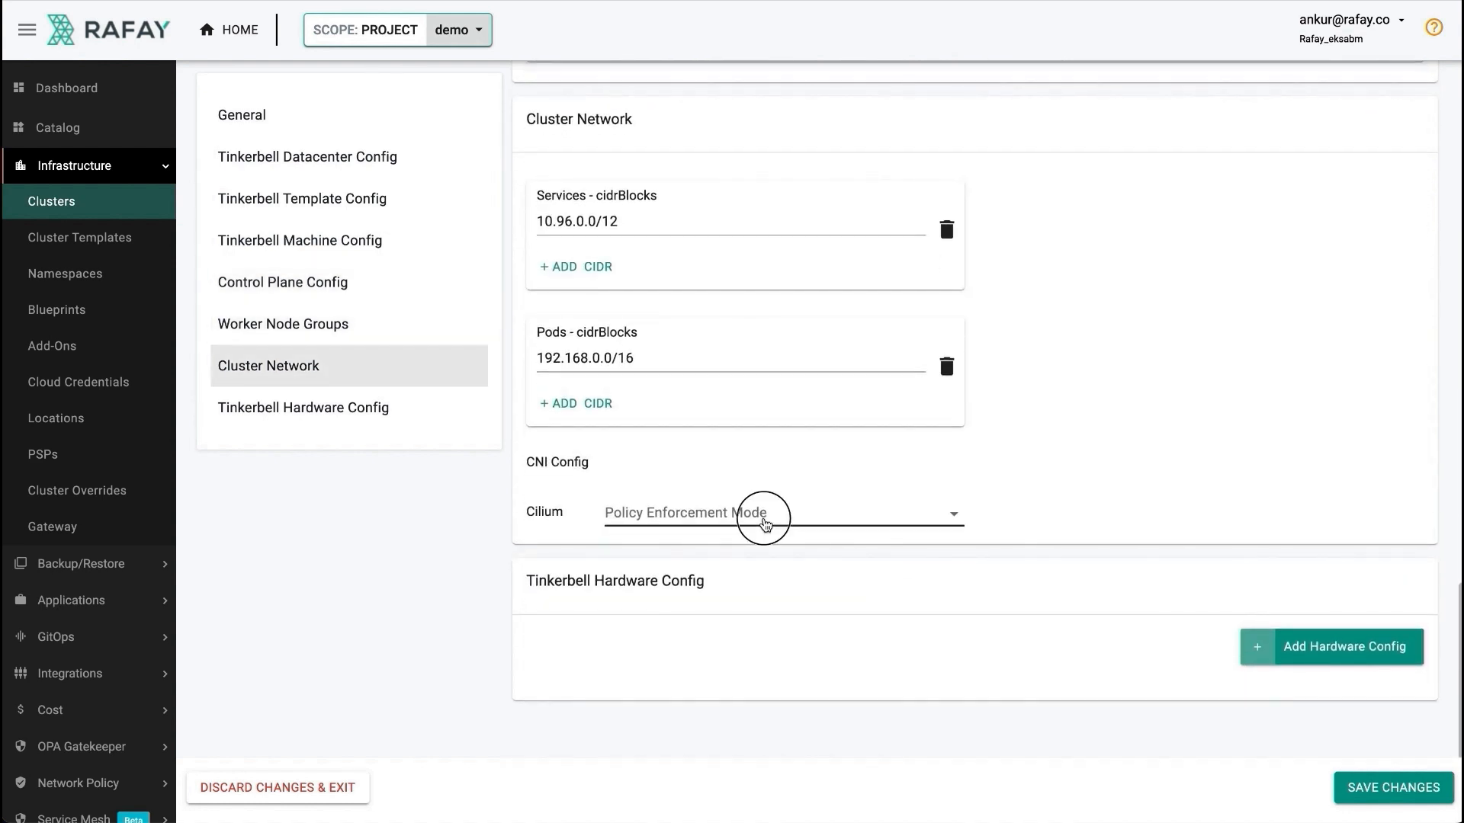
left_click(765, 523)
left_click(705, 522)
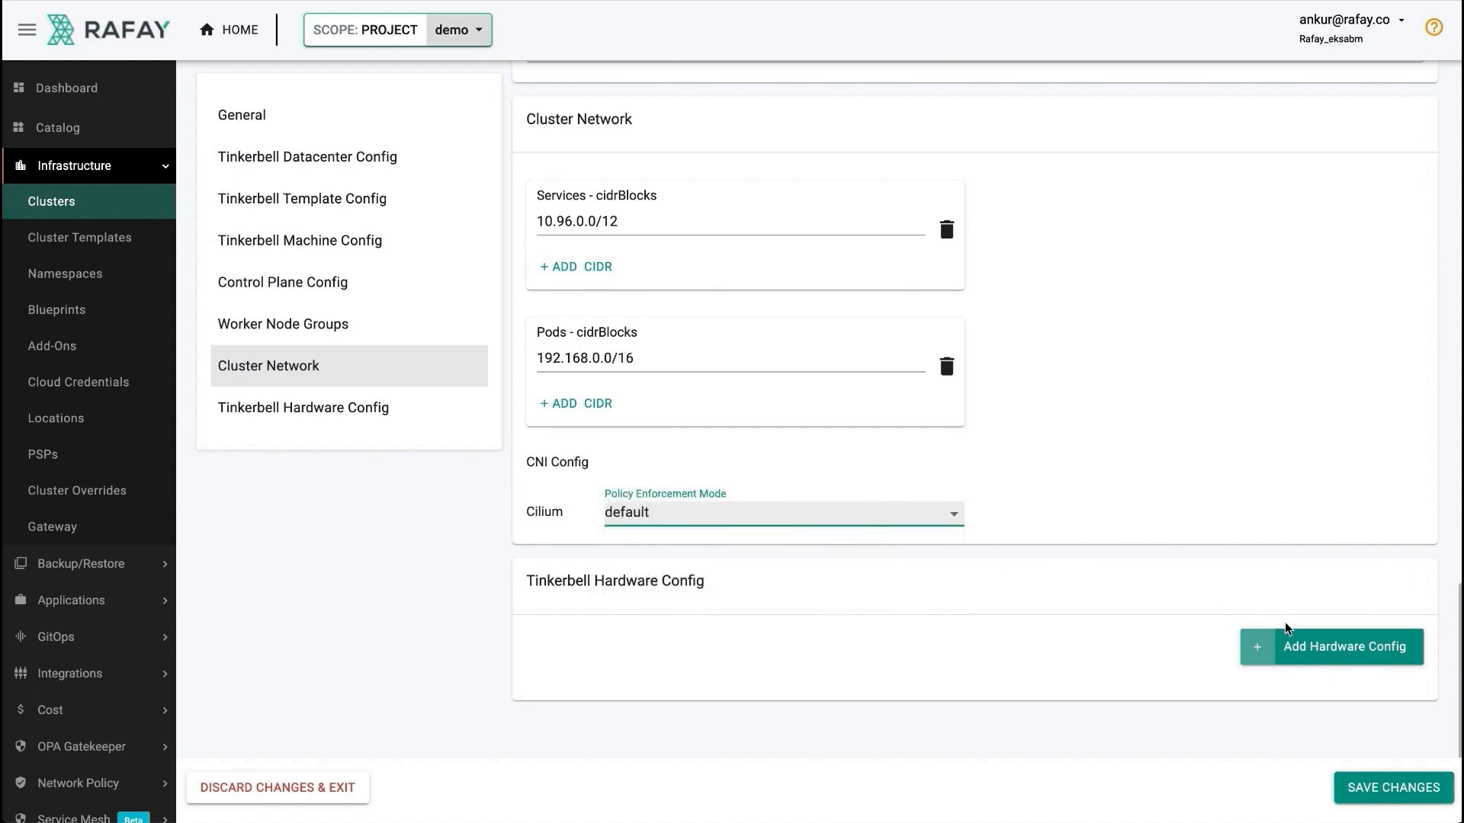
Add a hardware config with hostname eksa-eksabmdemo-node-cp-001, IP 147.75.88.147, MAC 10:70:fd:86:eb:72, nameserver 8.8.8.8, netmask 255.255.255.240 and gateway 147.75.88.145
left_click(1296, 646)
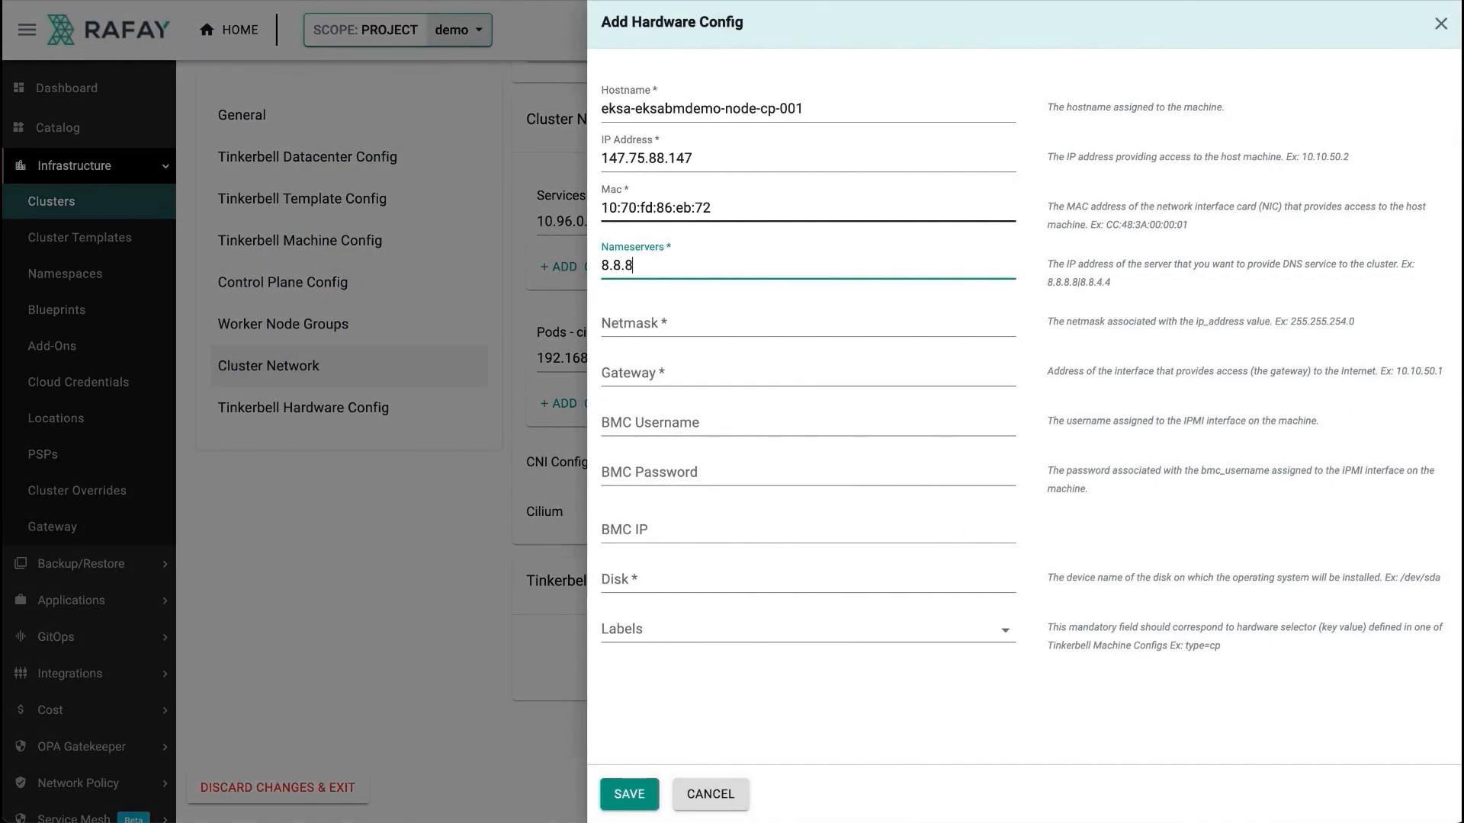
type("8")
key("Tab")
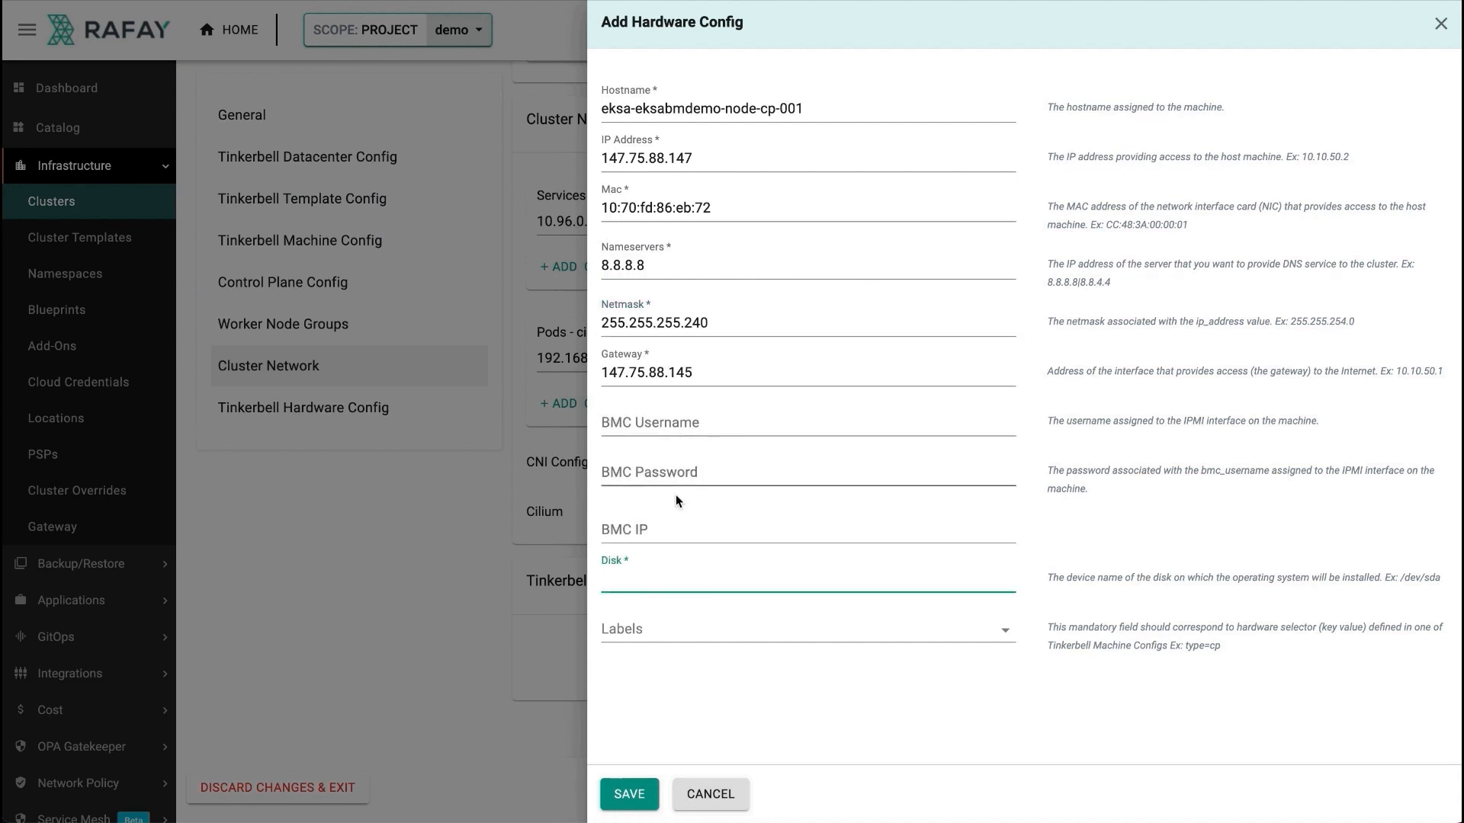
Set the control plane hardware's disk to /dev/sda and its label to type=cp, and save the hardware config
left_click(647, 576)
type("/dev/sda")
left_click(644, 630)
left_click(643, 632)
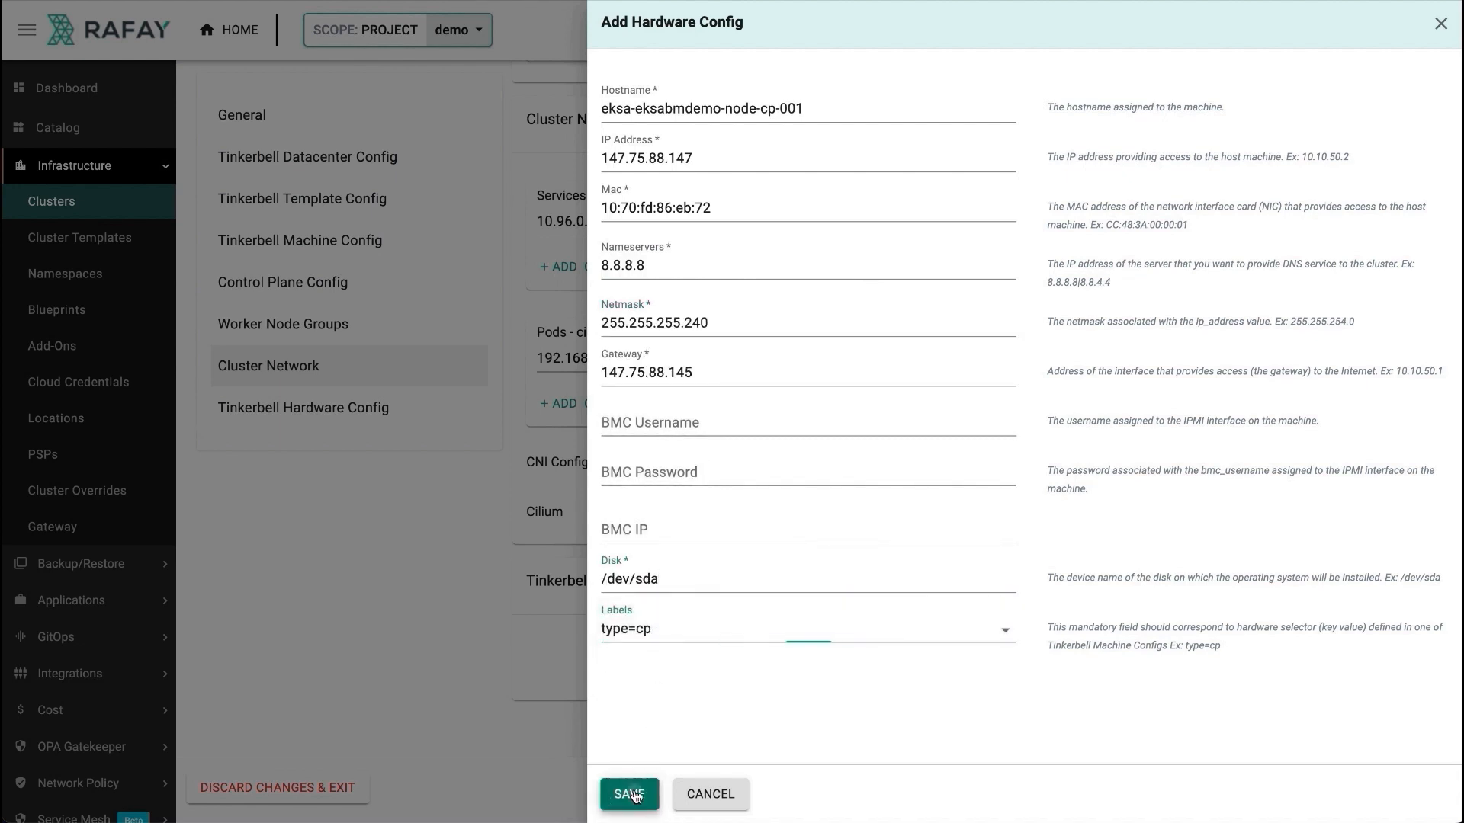
left_click(630, 794)
Add a second Tinkerbell hardware config, assign its label and save it
scroll(822, 678, "down", 1)
left_click(1296, 547)
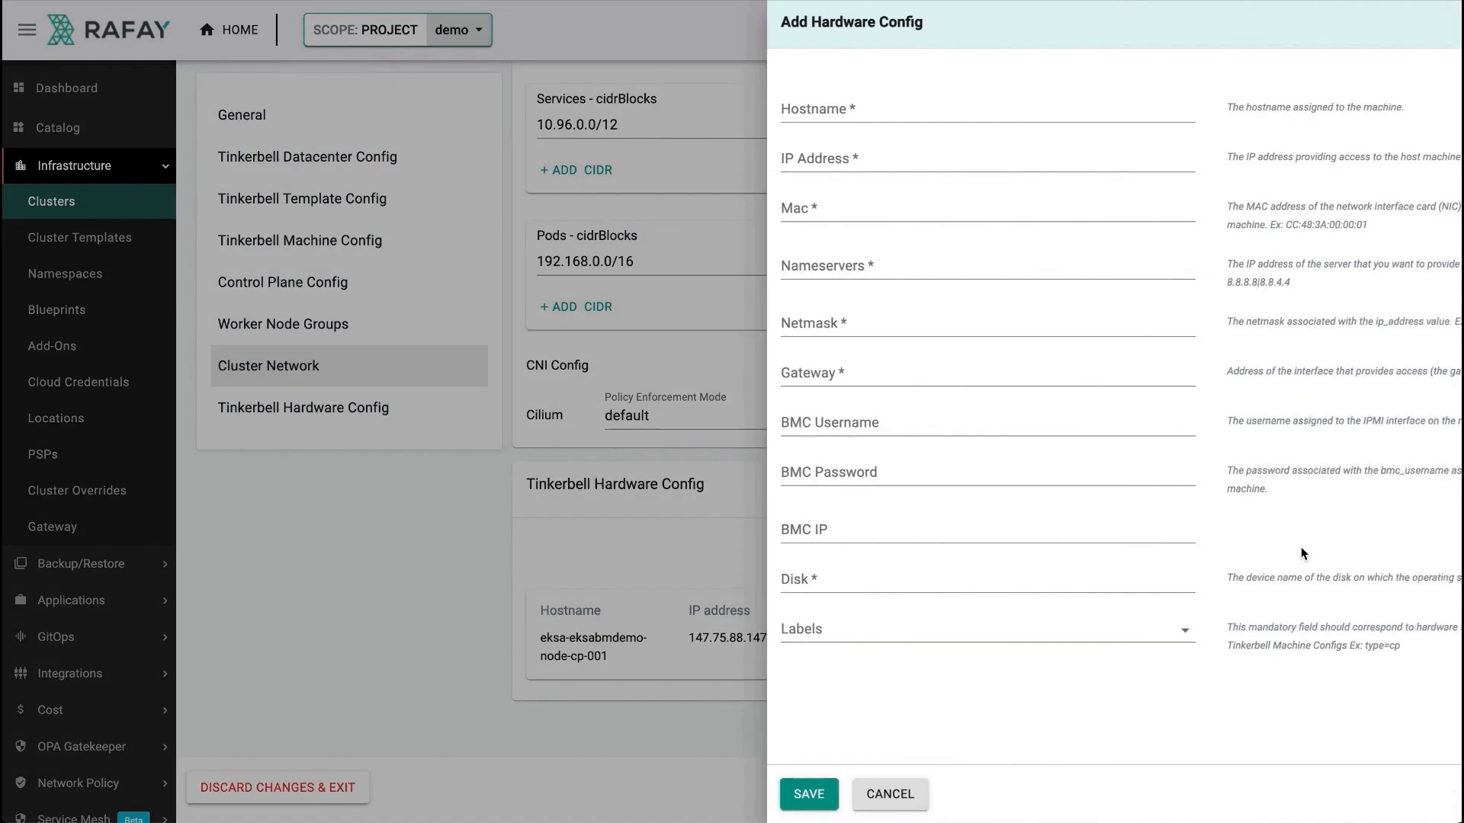
left_click(650, 625)
left_click(646, 660)
left_click(629, 792)
Review the saved cluster configuration up to its general settings, and start provisioning demo-eksabm-cluster
scroll(686, 655, "up", 15)
scroll(713, 621, "up", 10)
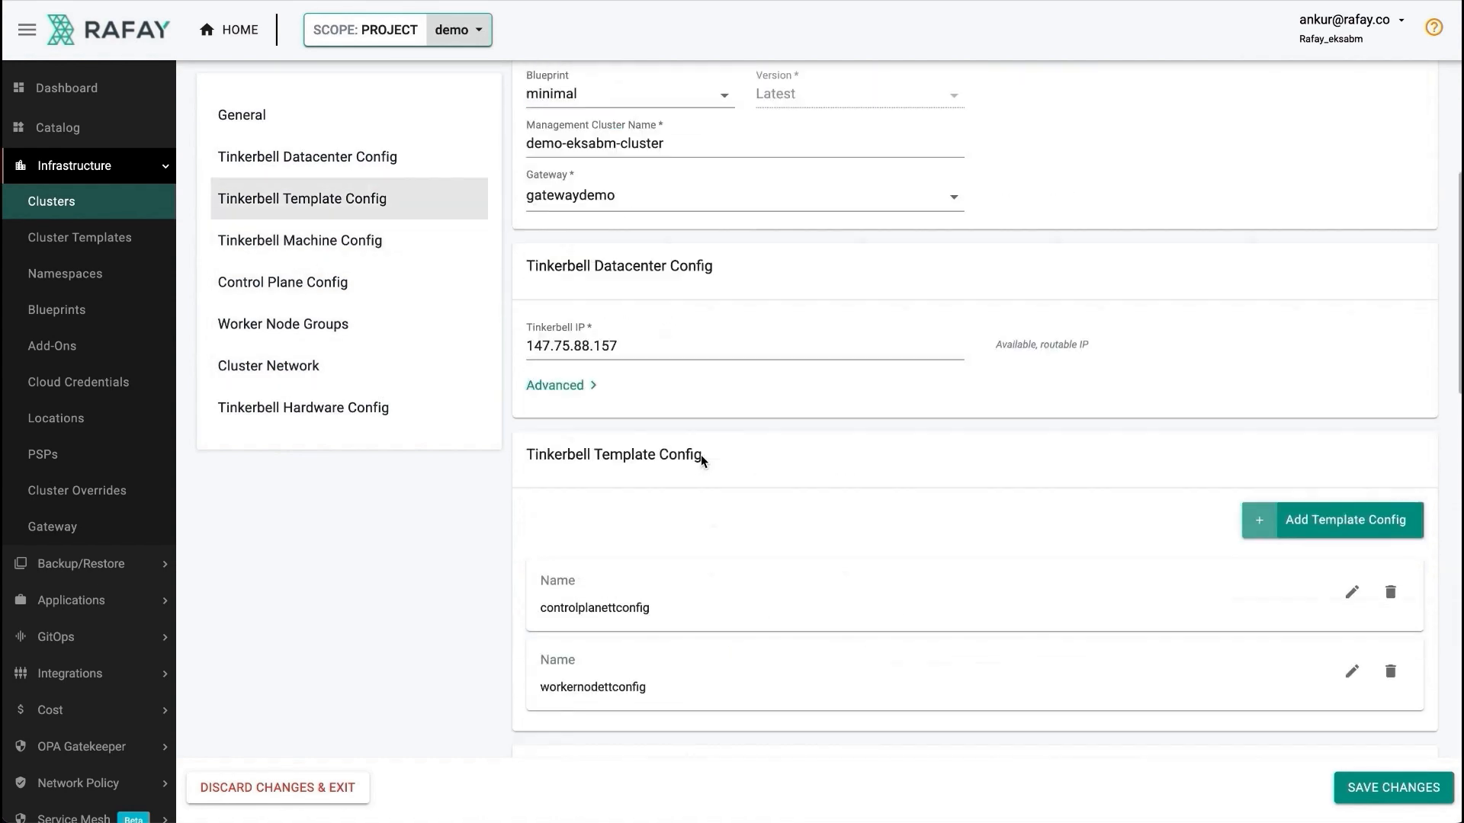
scroll(737, 454, "down", 1)
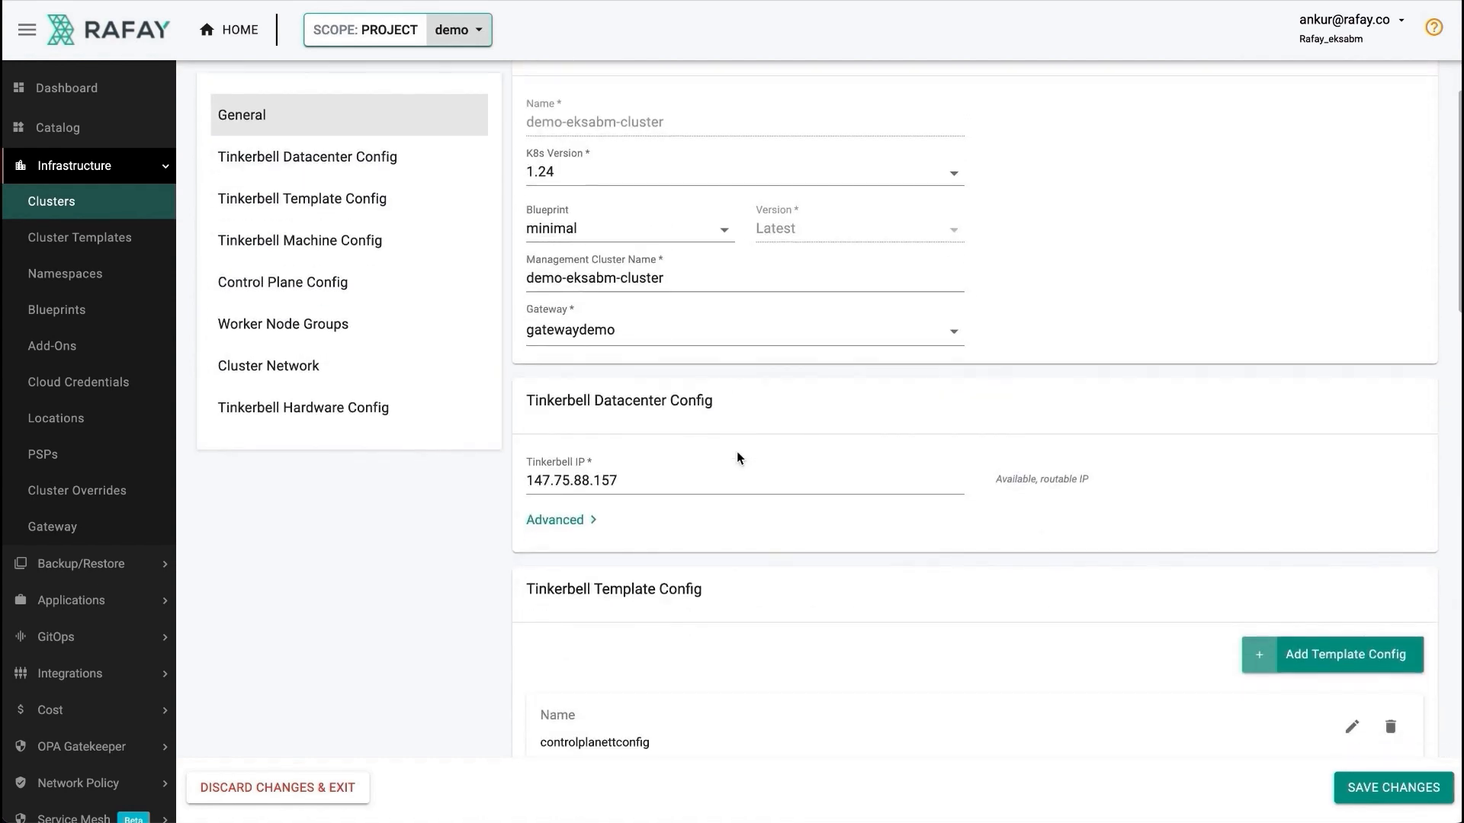
left_click(630, 274)
left_click(826, 257)
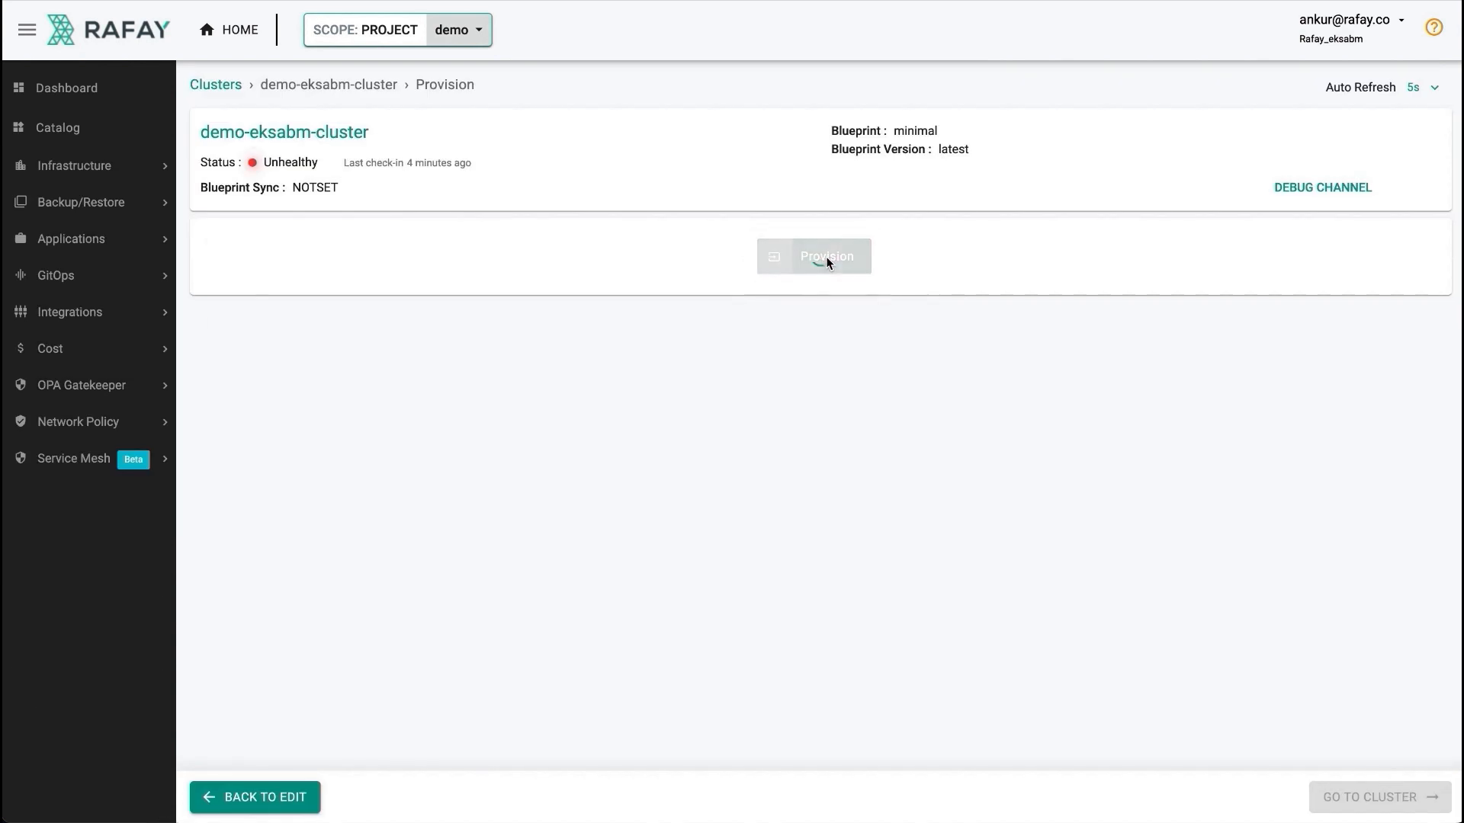
Show the debug output of the Cluster Hardware CSV Created condition and examine all columns of the hardware entries
scroll(785, 388, "down", 1)
left_click(776, 517)
scroll(1029, 263, "right", 5)
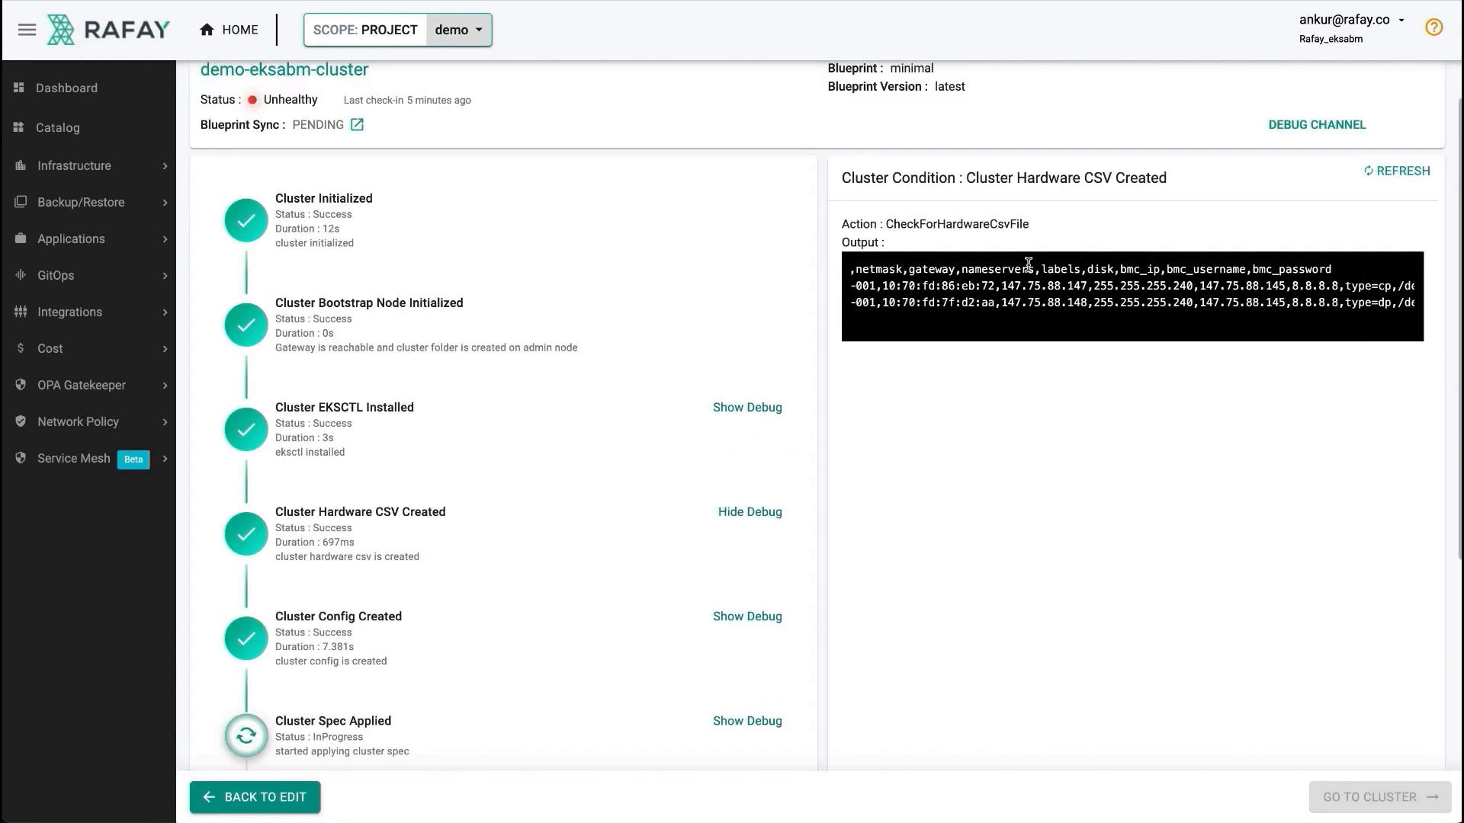
scroll(1028, 264, "left", 5)
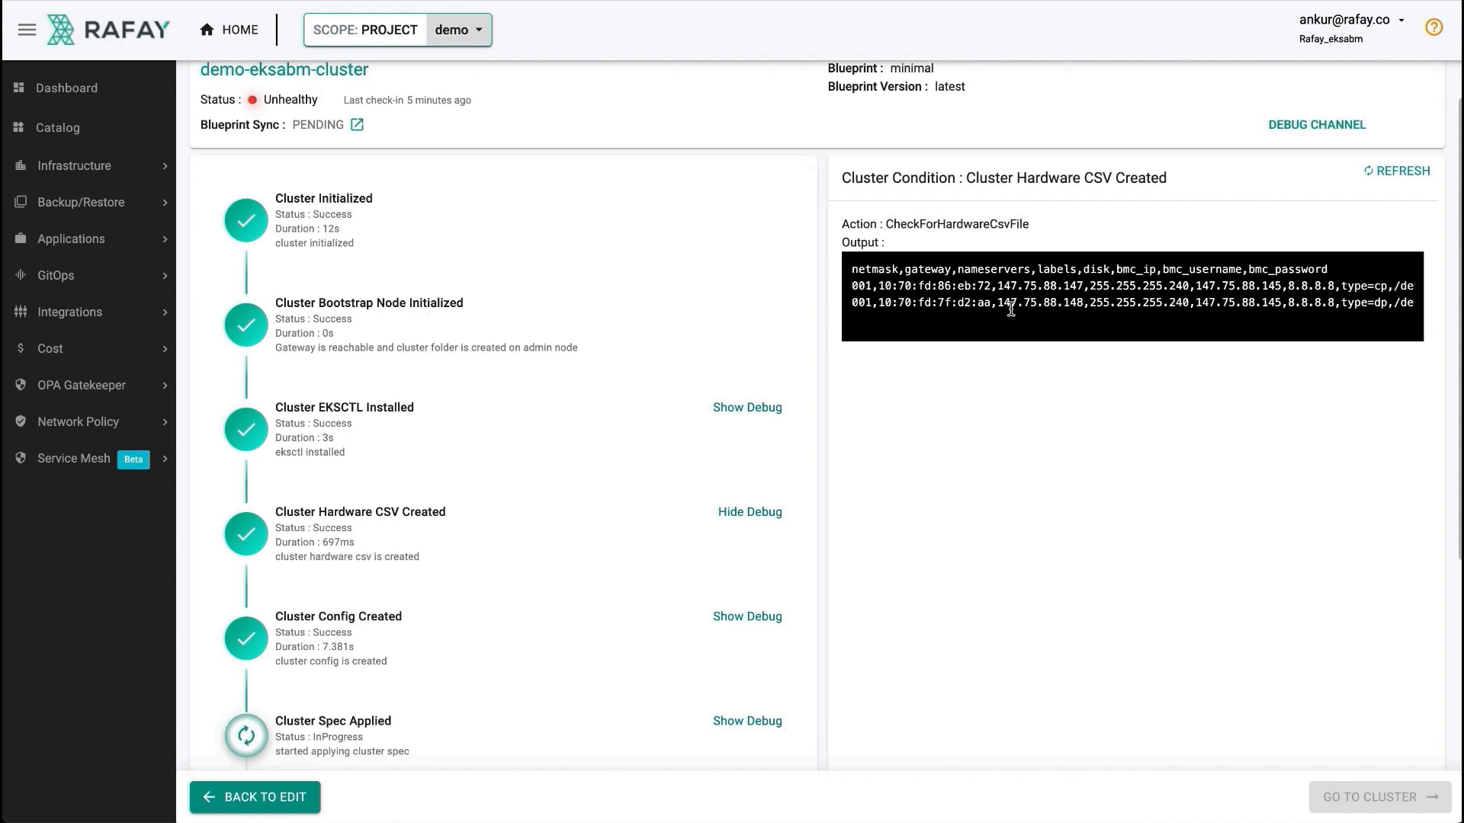
Show the debug output of the Cluster Config Created condition and read through the generated cluster config file
scroll(688, 482, "down", 1)
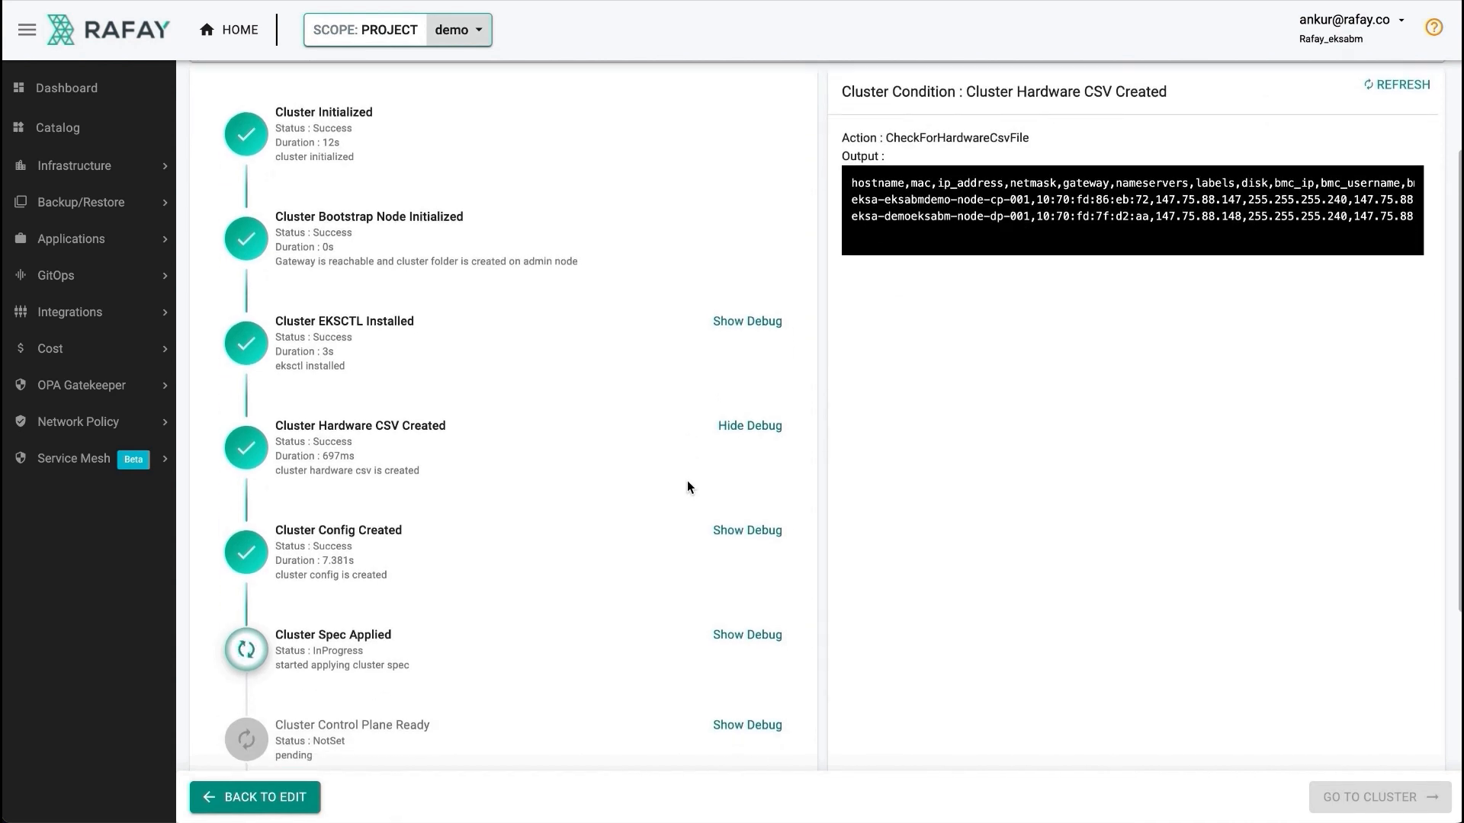
left_click(756, 531)
scroll(1007, 448, "down", 10)
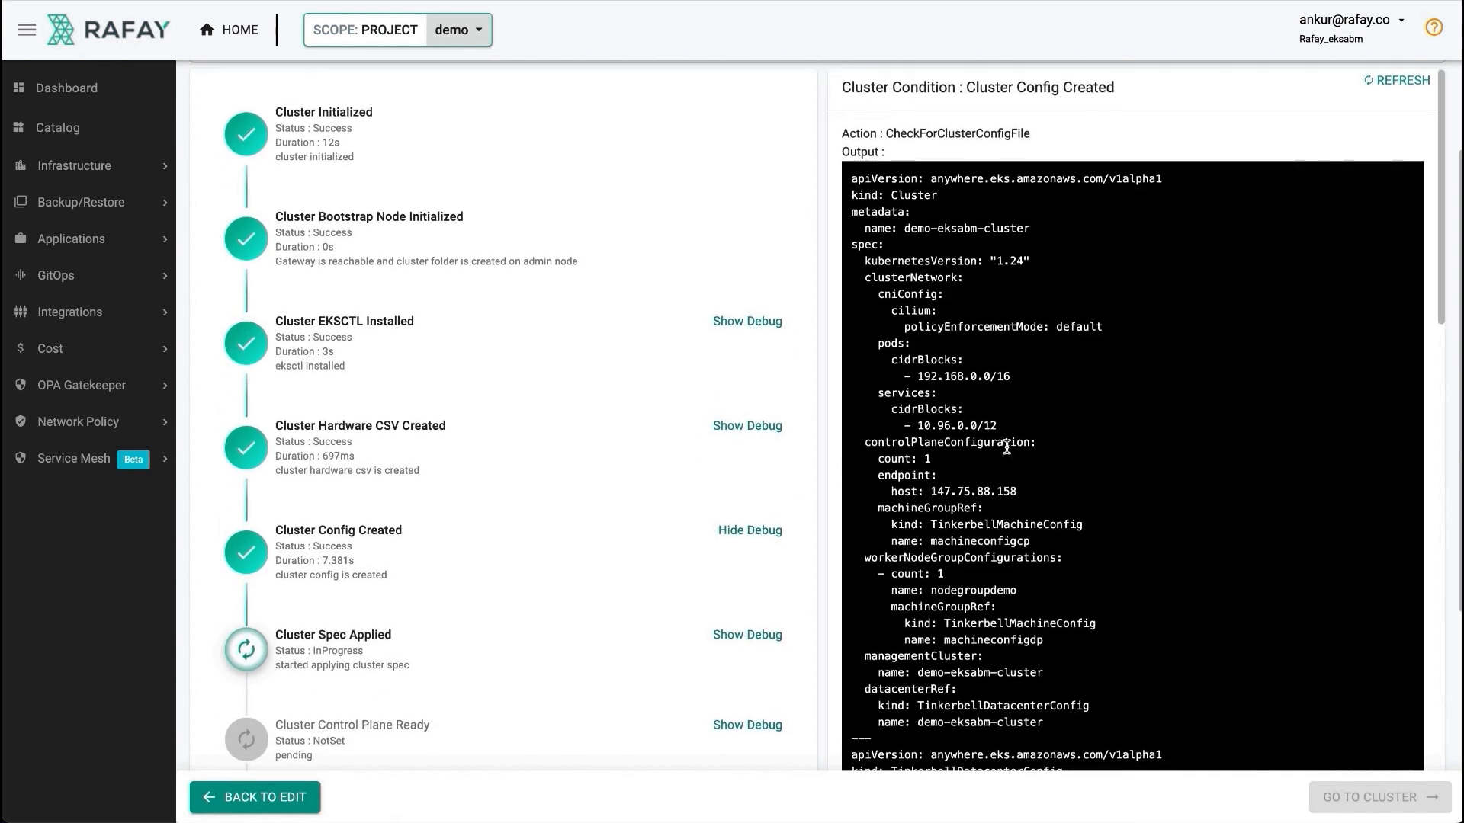
scroll(1006, 451, "down", 15)
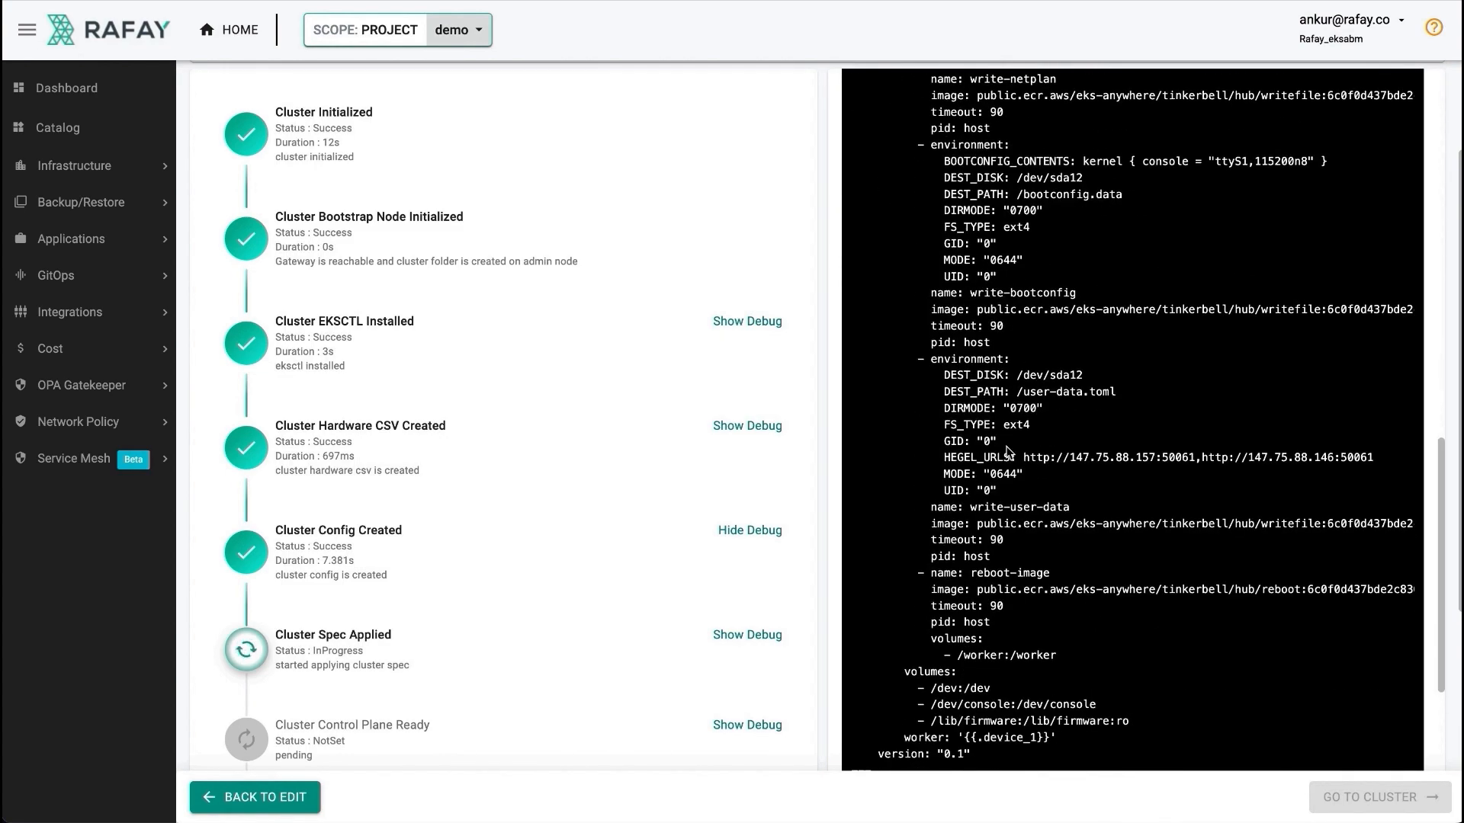
scroll(1008, 451, "down", 5)
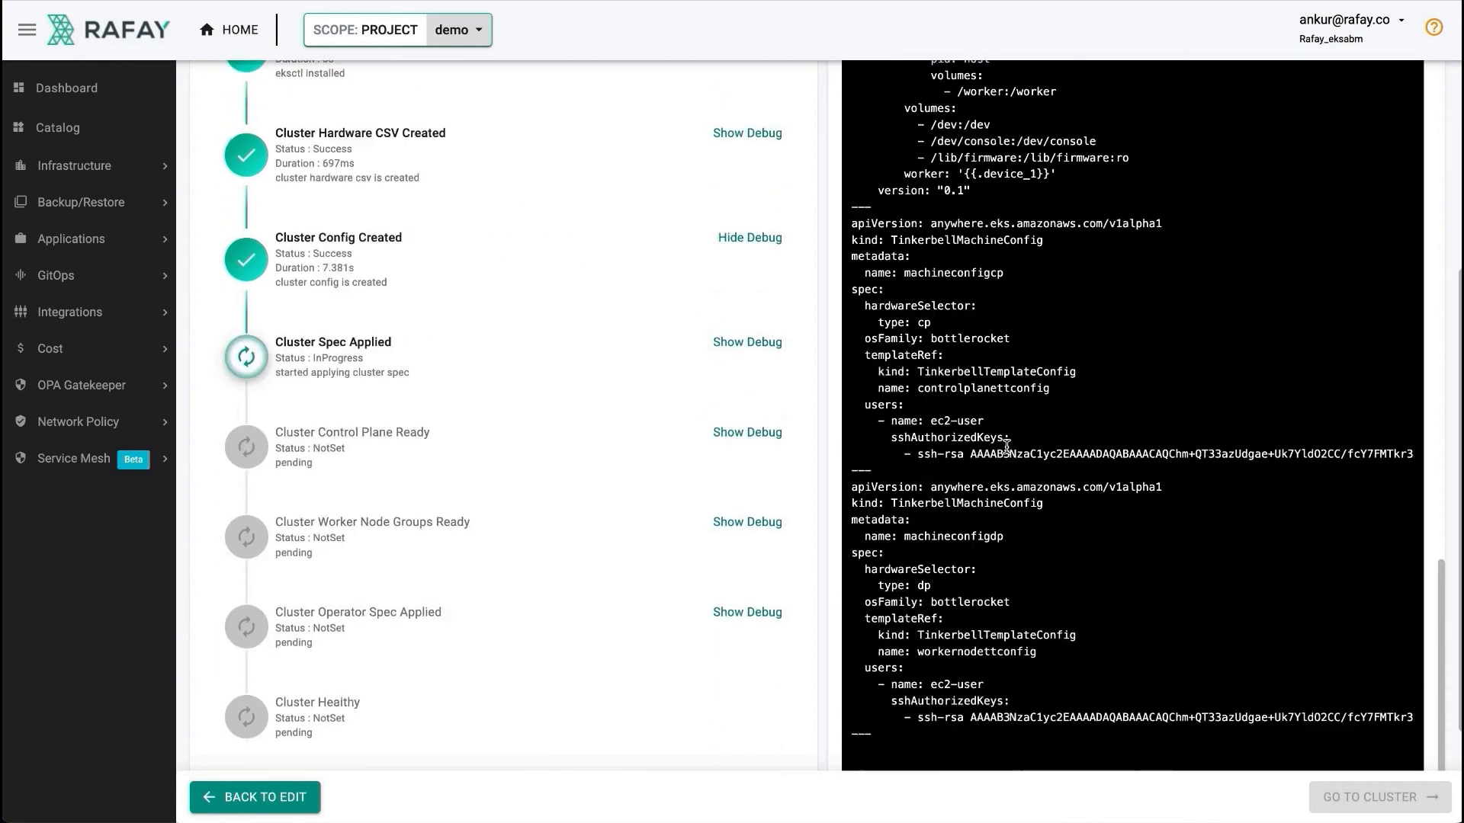
scroll(1008, 451, "up", 10)
scroll(1006, 451, "up", 20)
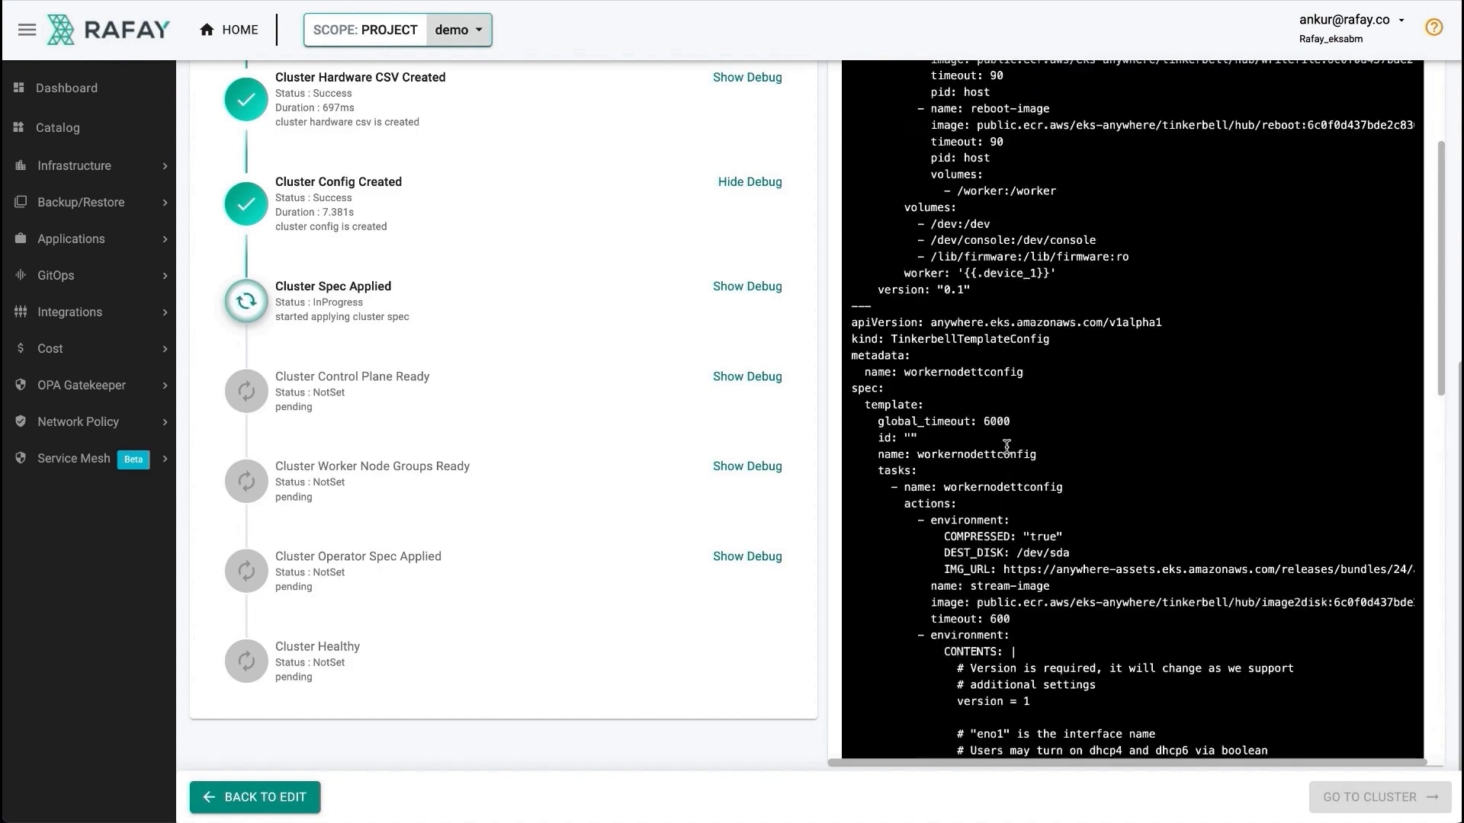
scroll(1007, 451, "up", 3)
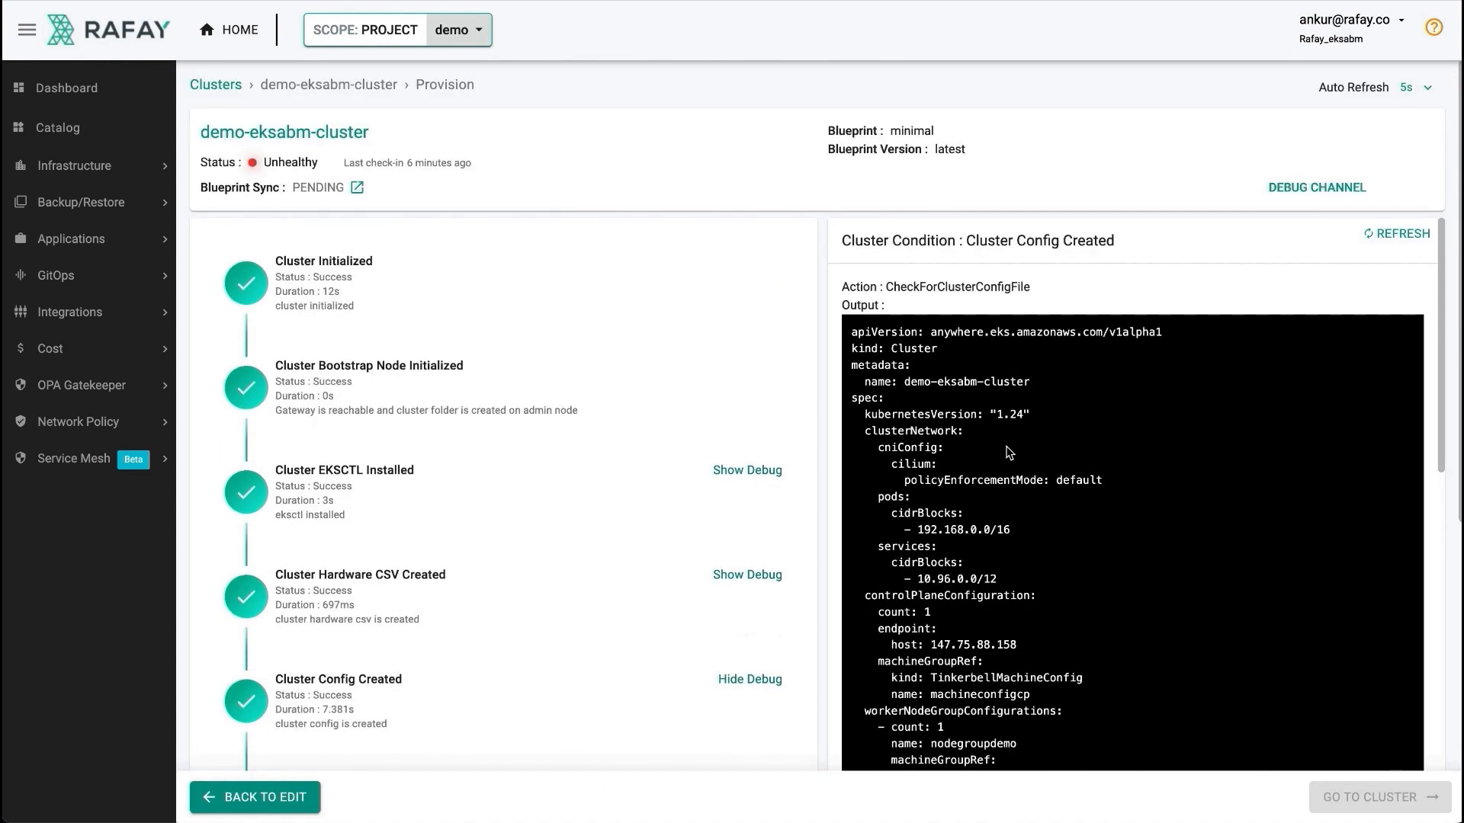
Show the debug output of the Cluster Spec Applied condition and examine the creation logs, machine status, workflow status and provisioning progress
scroll(1008, 453, "down", 1)
scroll(702, 525, "down", 3)
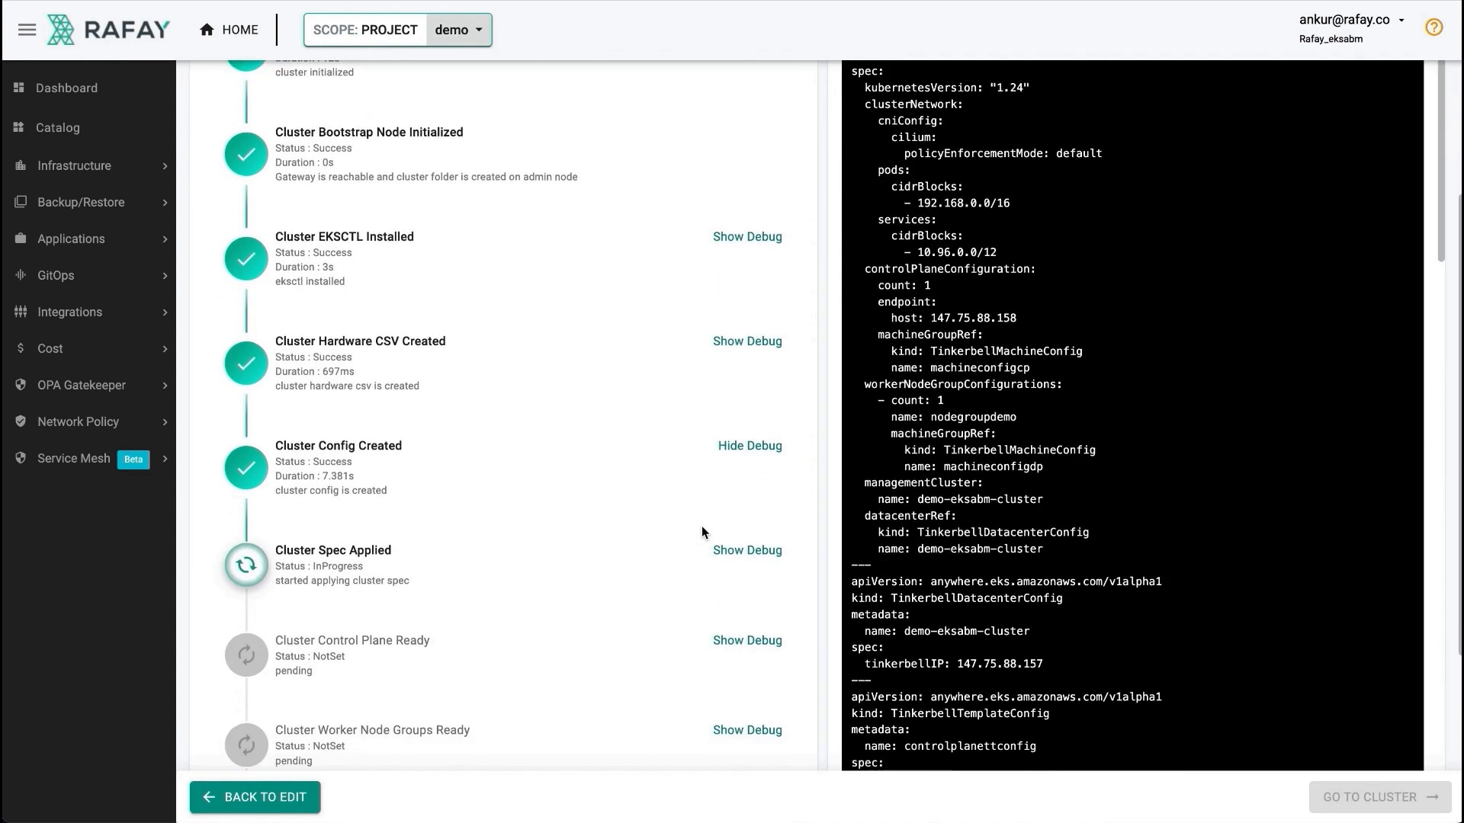
left_click(762, 548)
scroll(953, 496, "down", 3)
scroll(1136, 355, "up", 1)
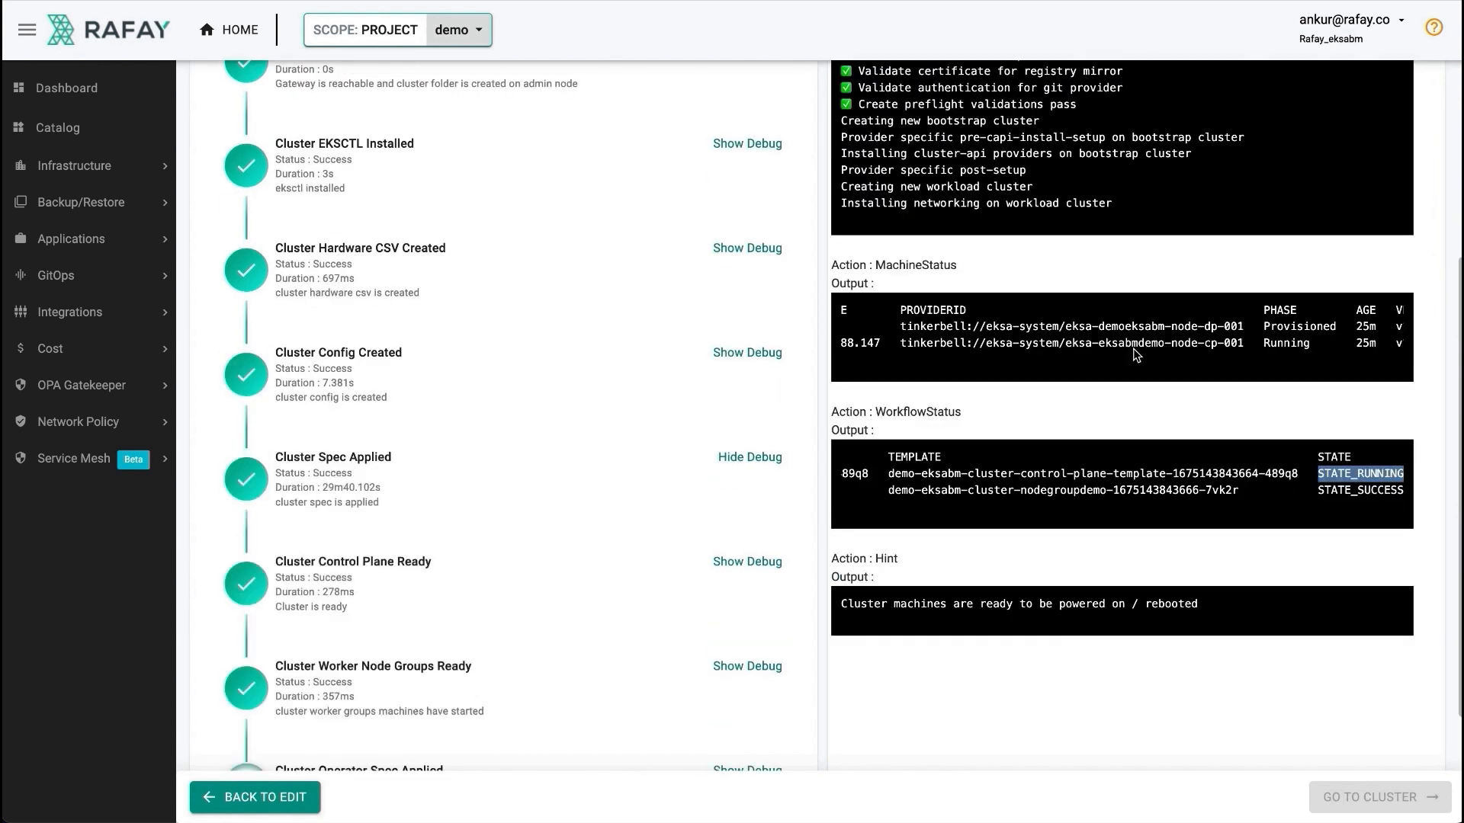
scroll(619, 454, "down", 2)
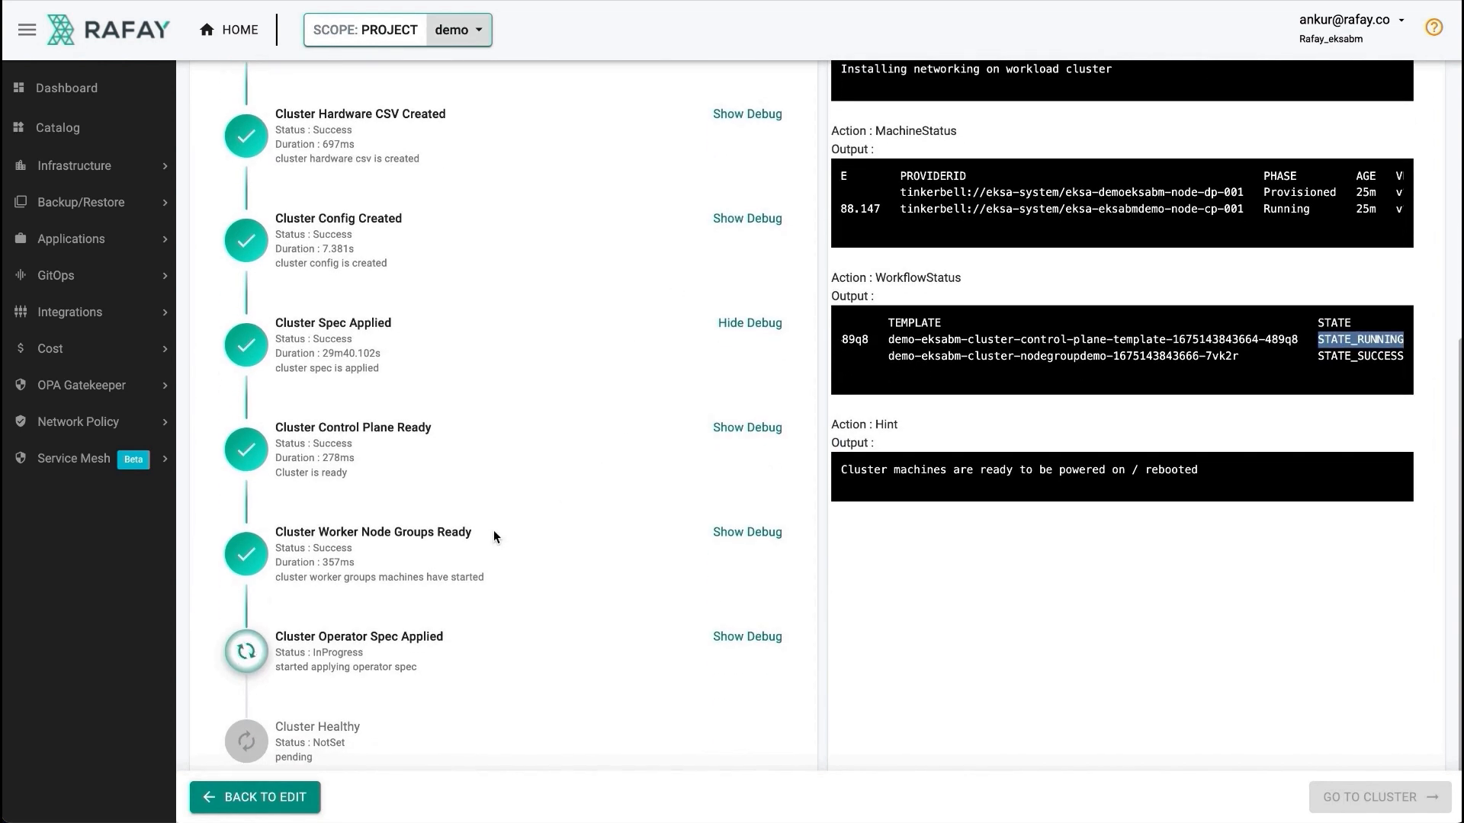
scroll(1168, 343, "up", 5)
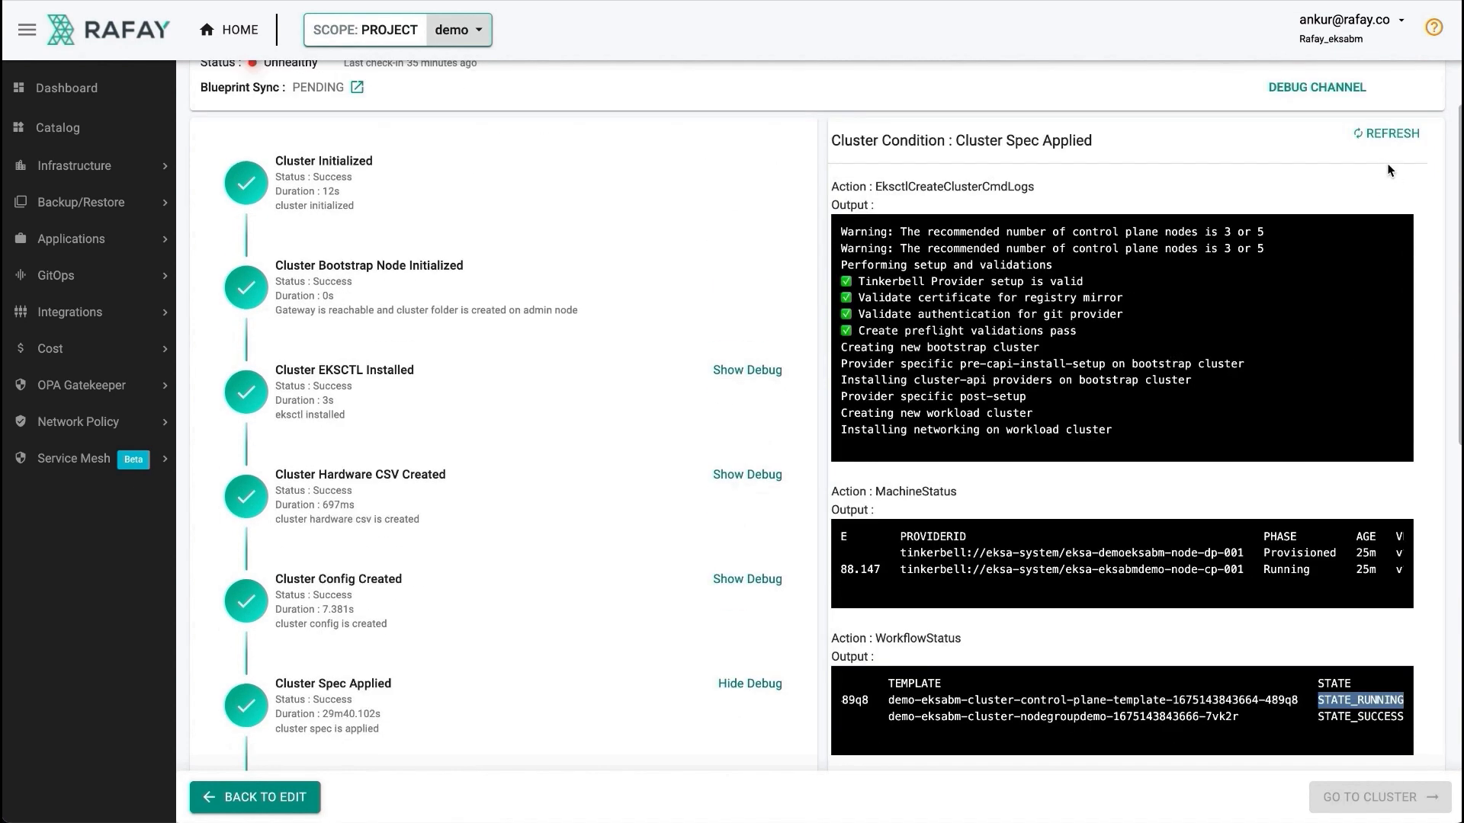
scroll(1275, 487, "down", 2)
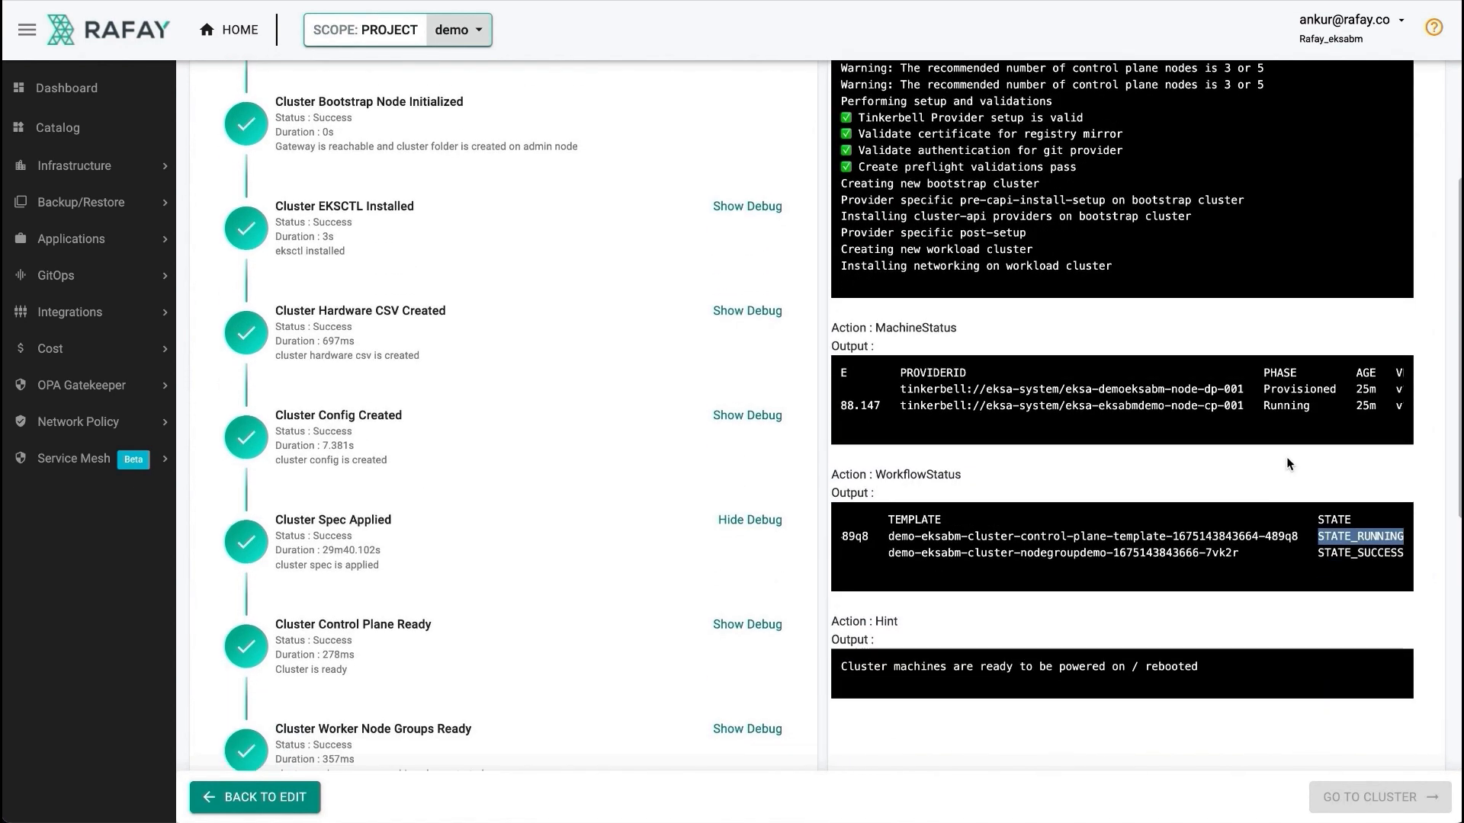
scroll(1297, 473, "down", 2)
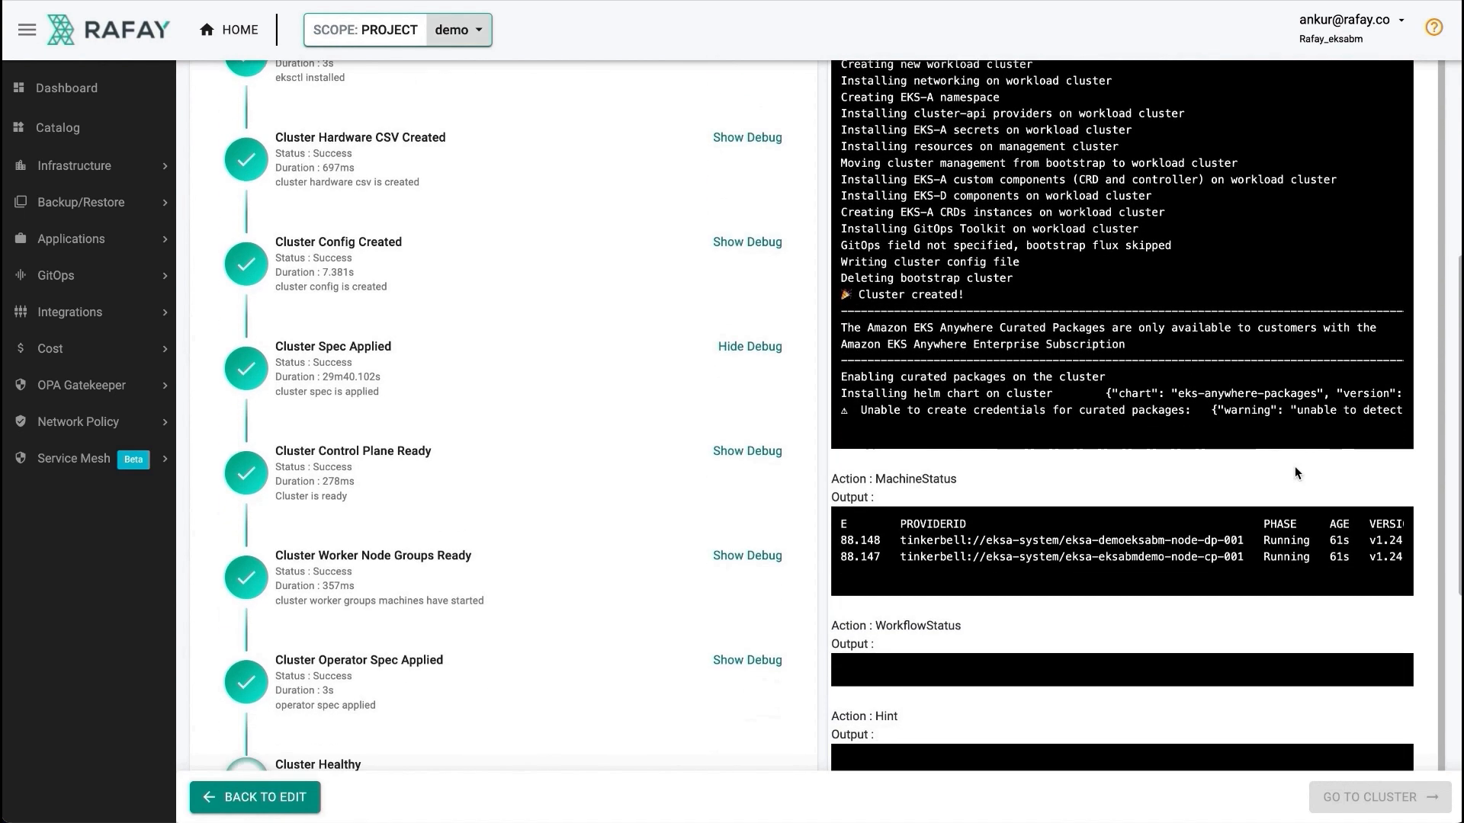
Examine the MachineStatus output for the node names, provider IDs, phases and versions of both machines
scroll(1293, 550, "left", 10)
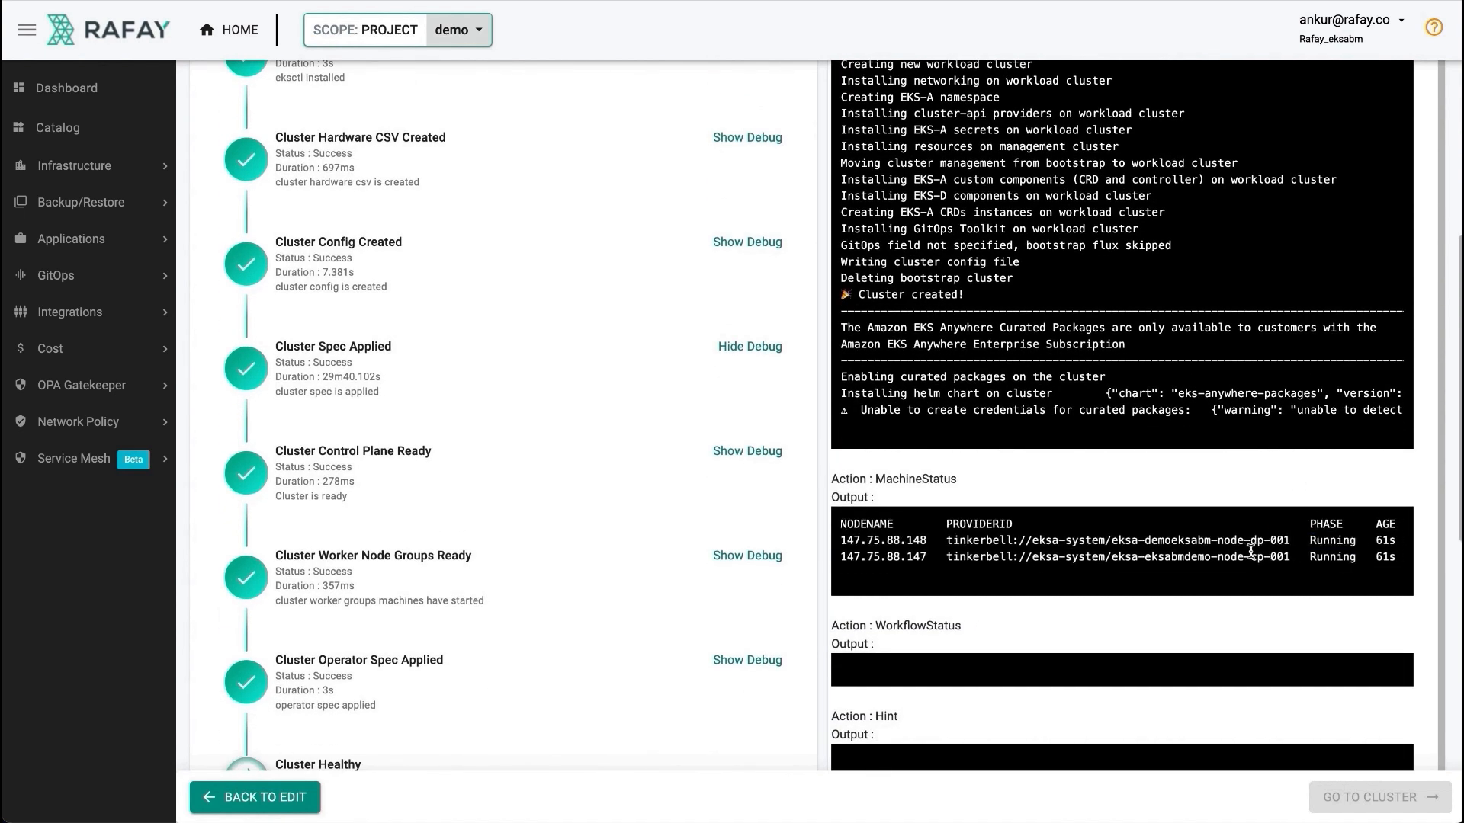
scroll(1250, 552, "right", 5)
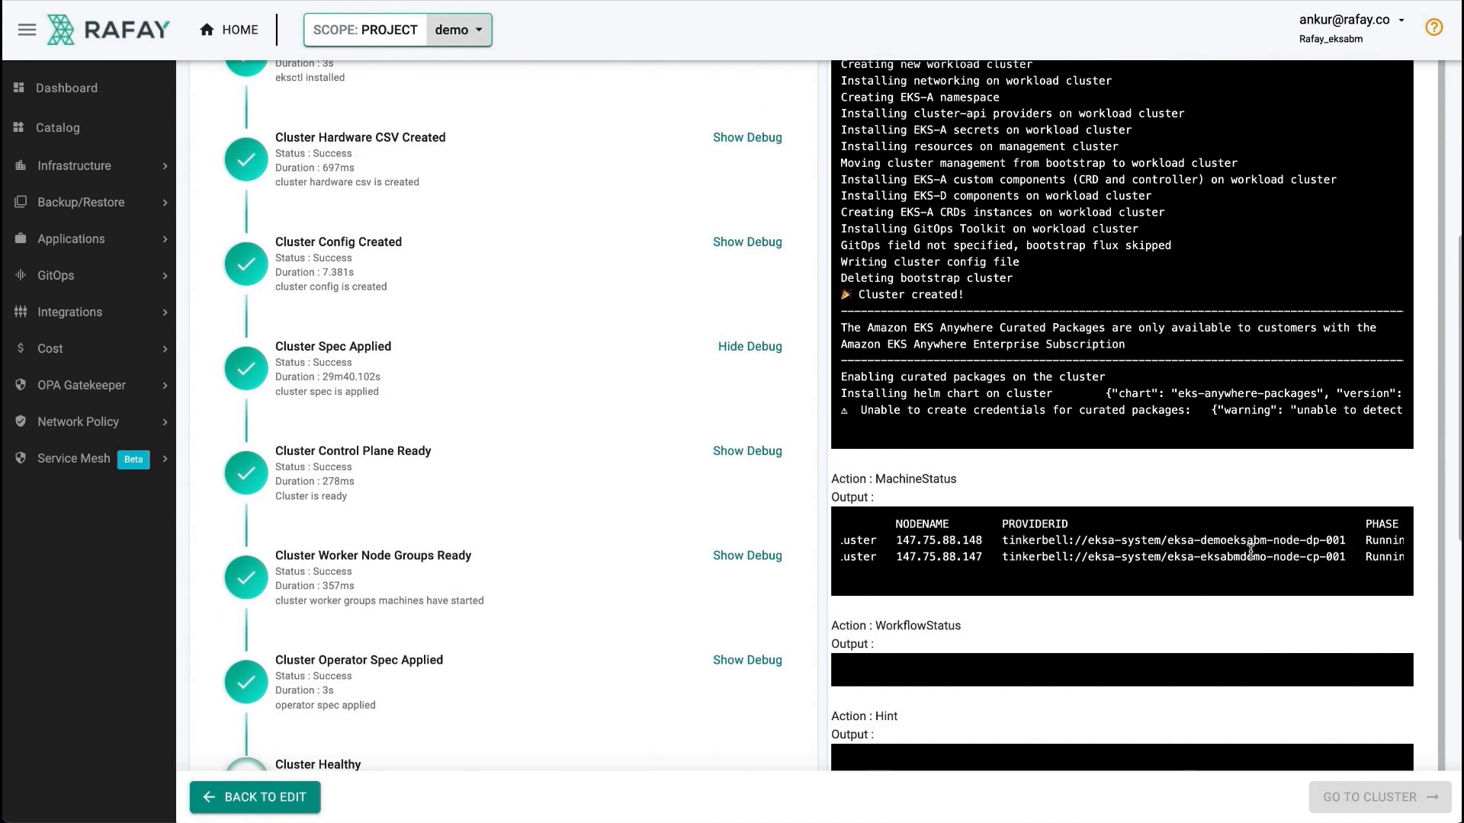
scroll(1250, 552, "down", 1)
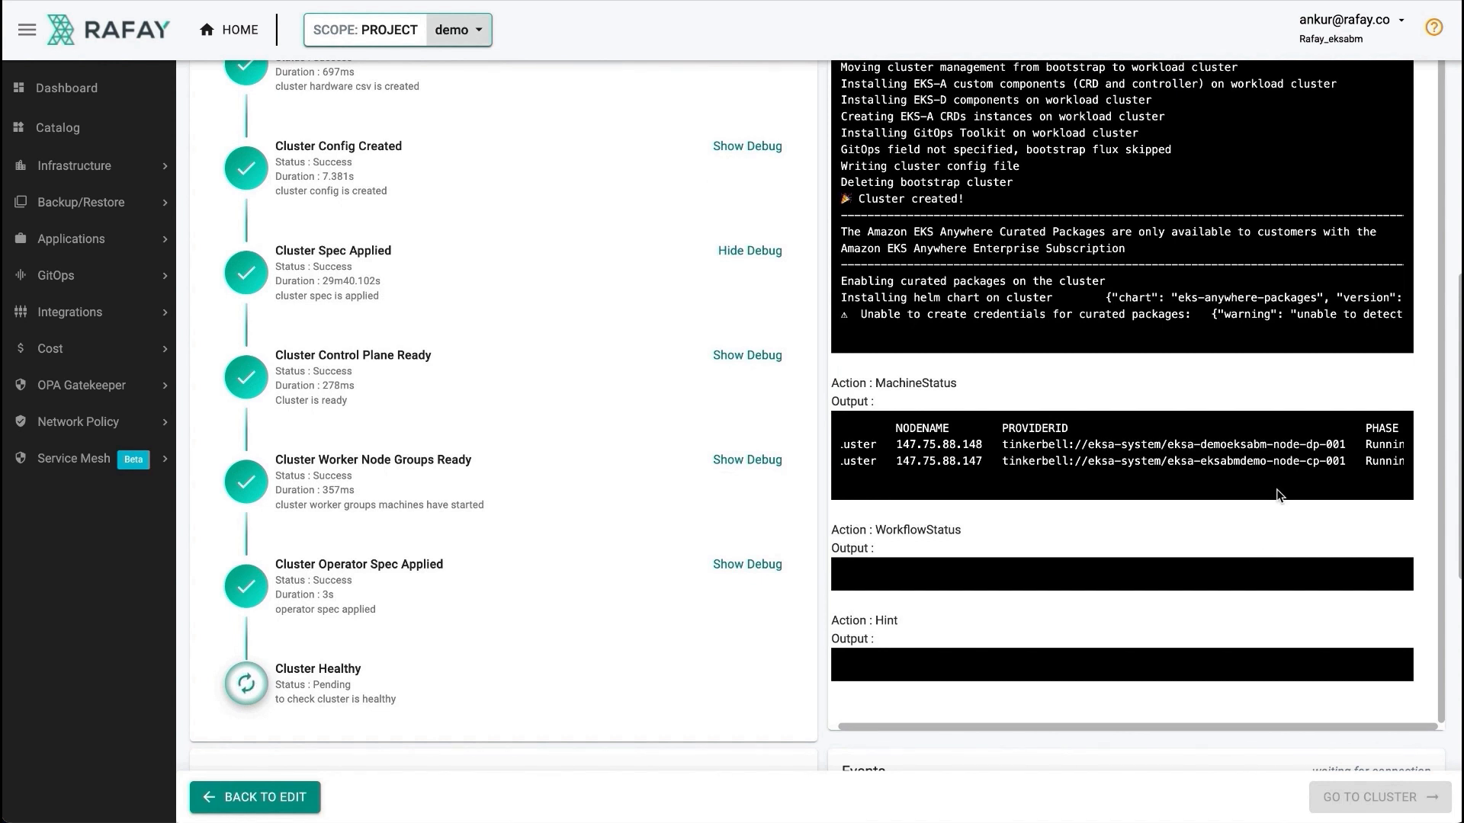
scroll(1281, 439, "right", 5)
left_click(1217, 459)
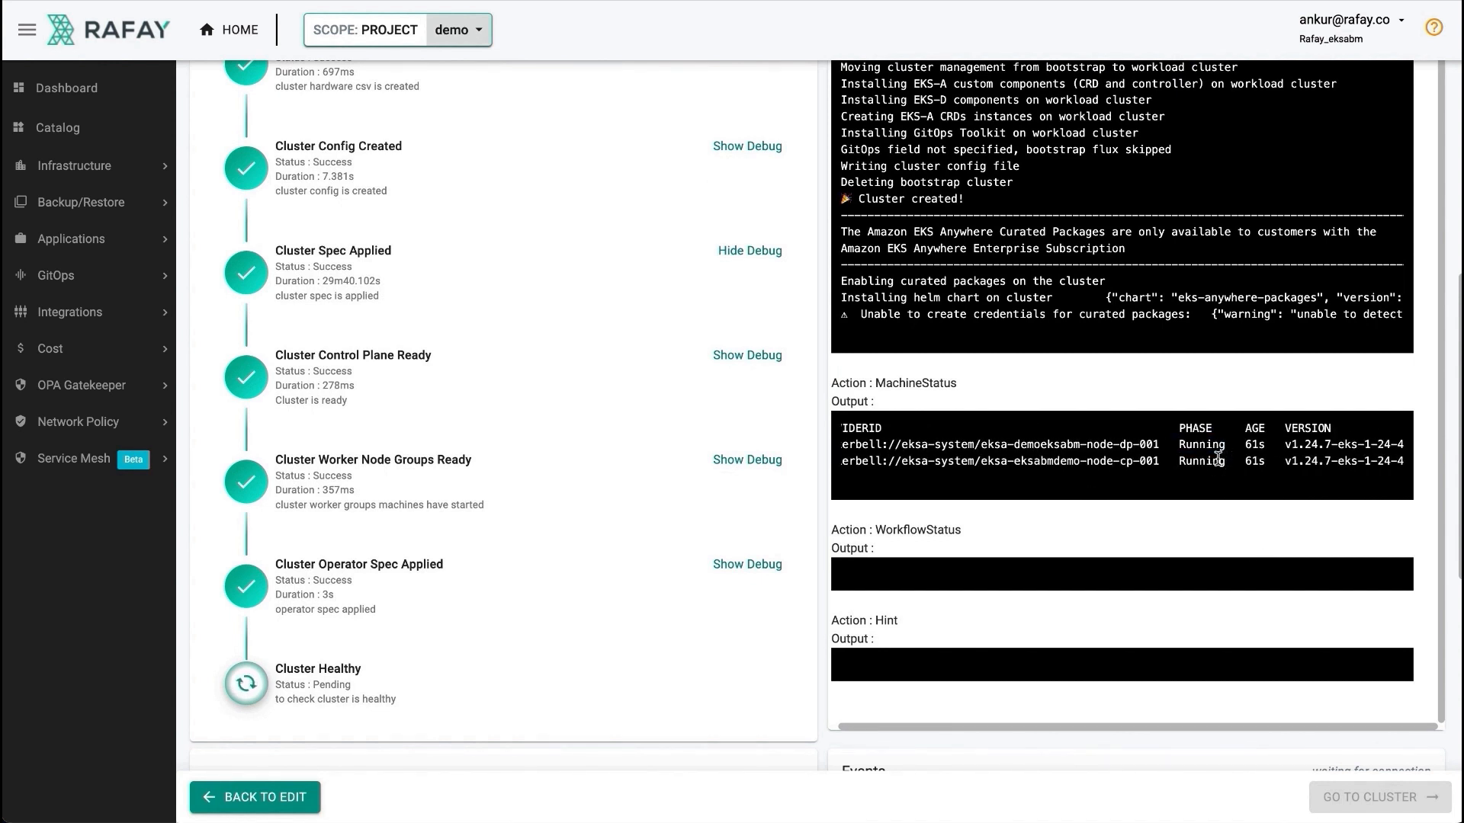
left_click_drag(1307, 446, 1273, 464)
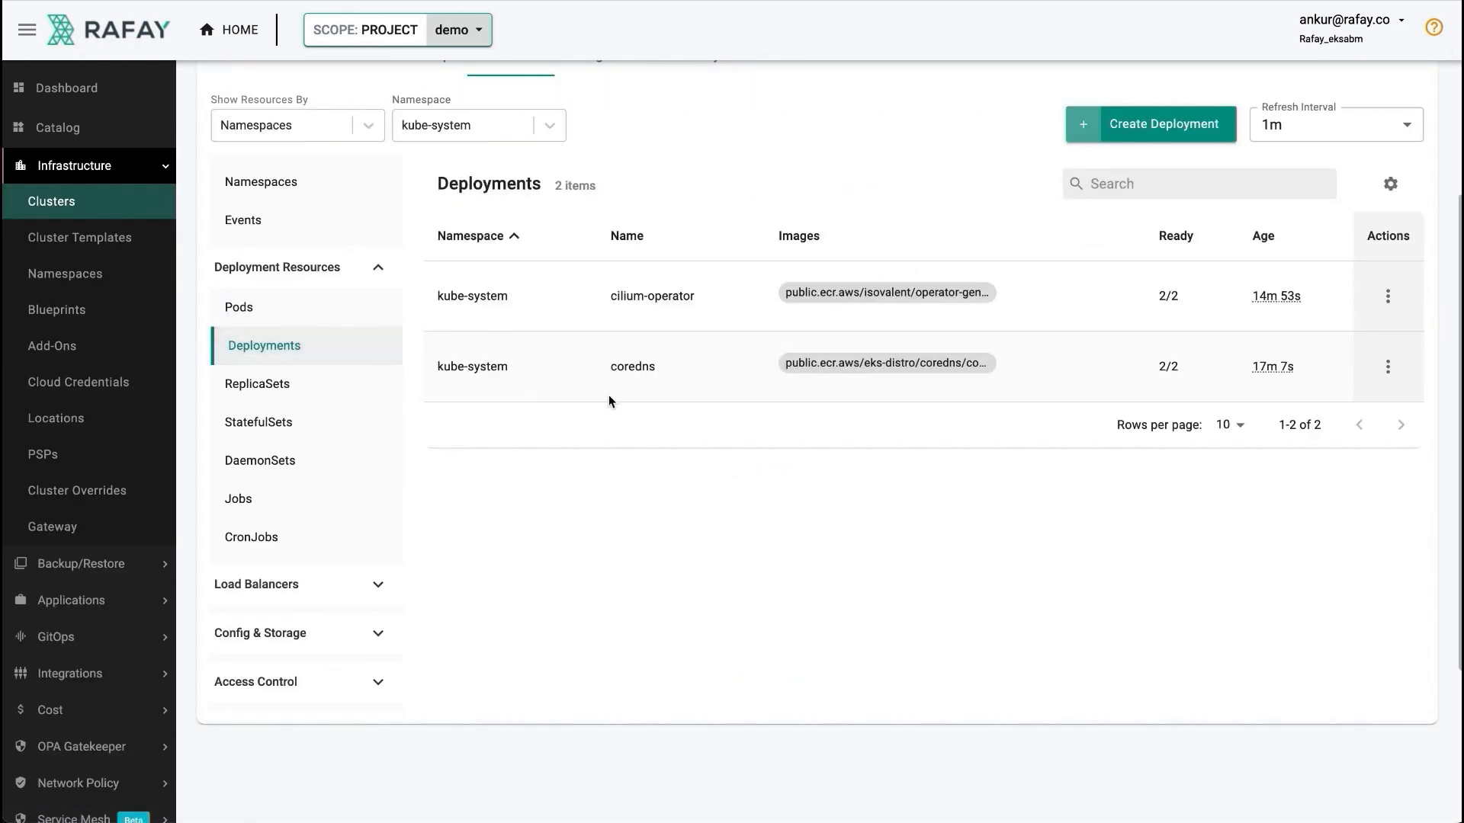
View the provisioned cluster's configuration and examine its Tinkerbell datacenter, template and machine config sections
scroll(633, 360, "up", 3)
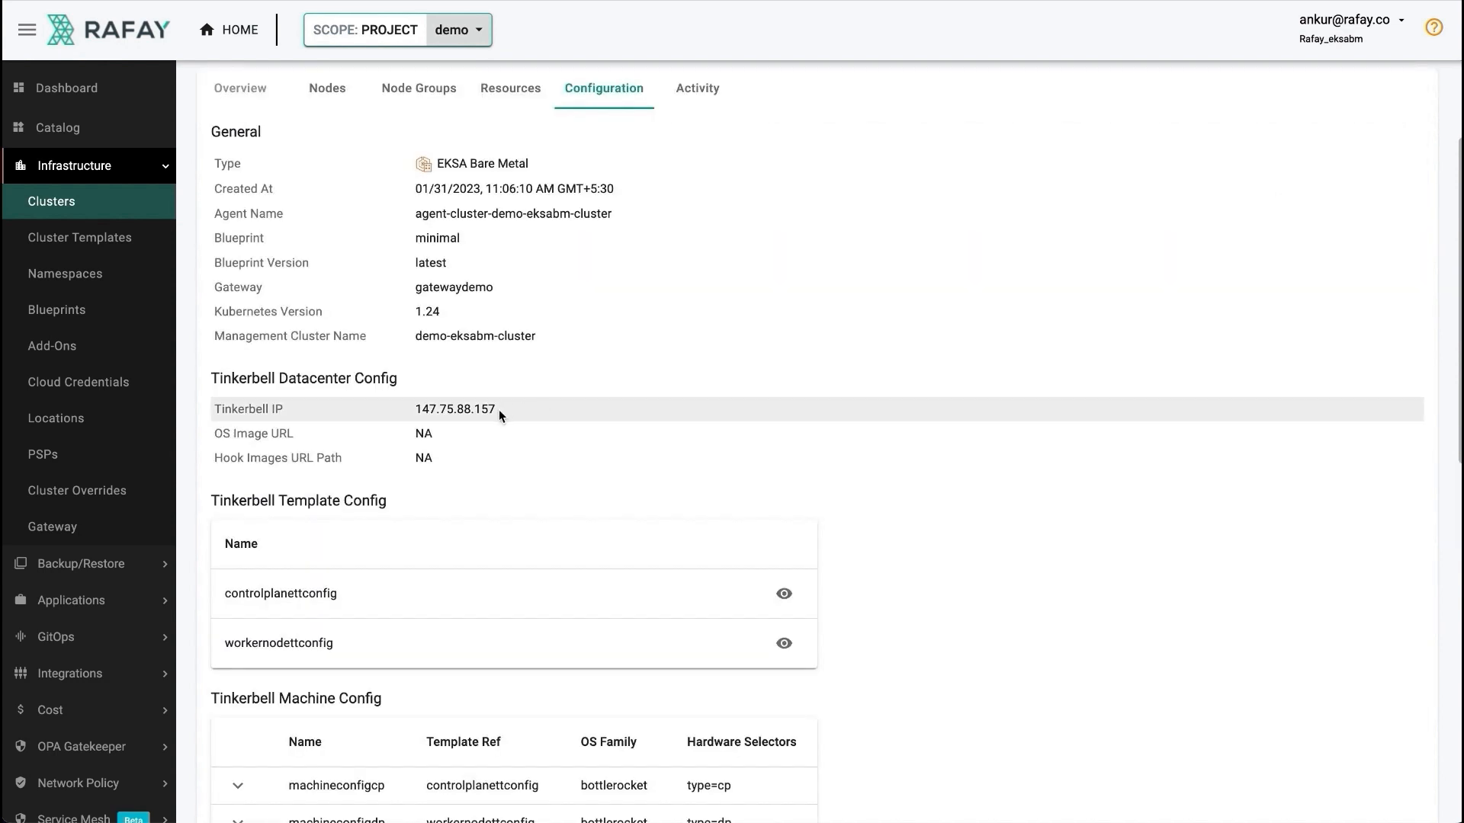
left_click_drag(499, 410, 409, 378)
left_click(289, 372)
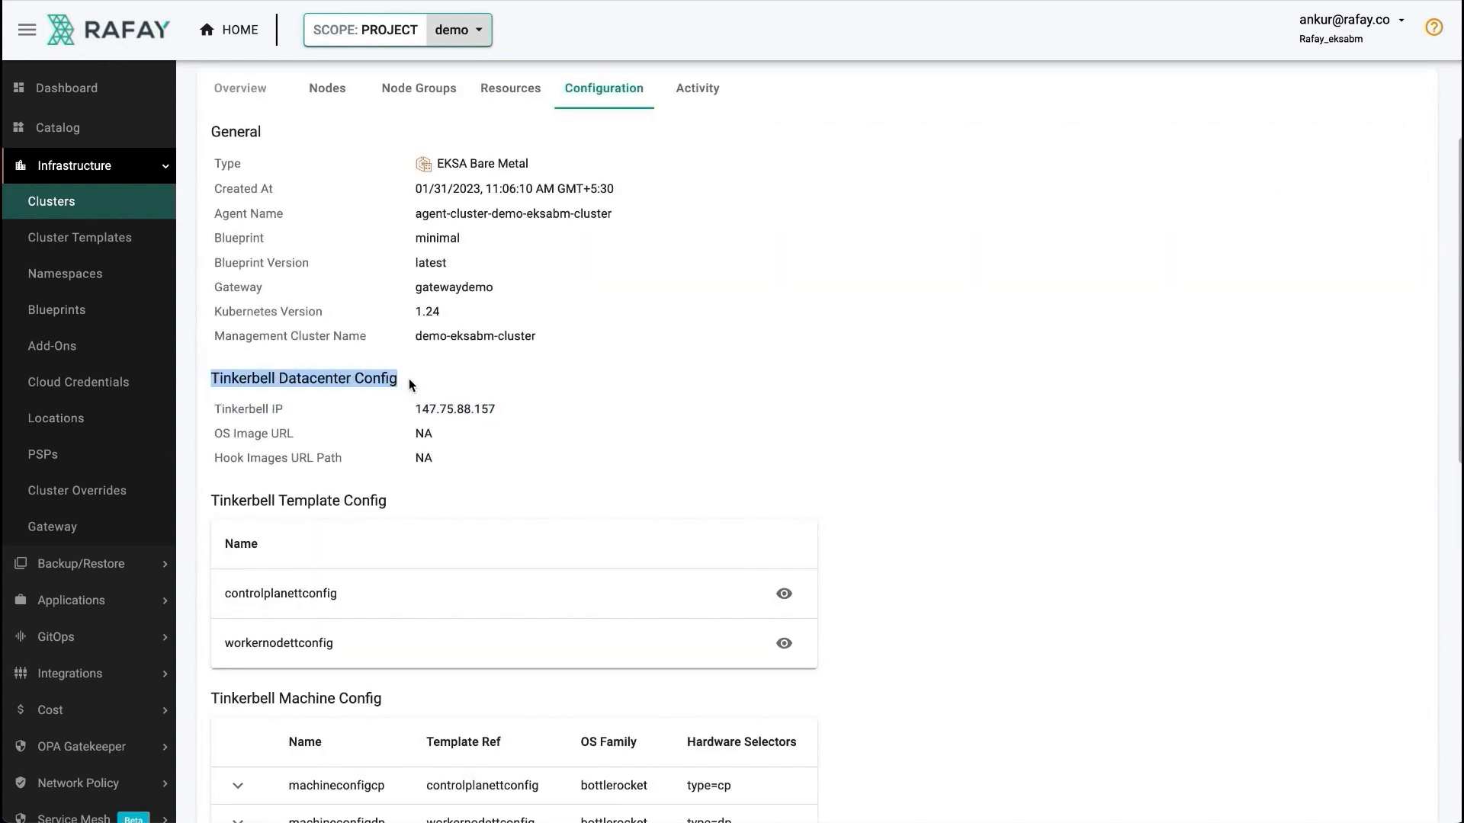
left_click_drag(396, 500, 212, 502)
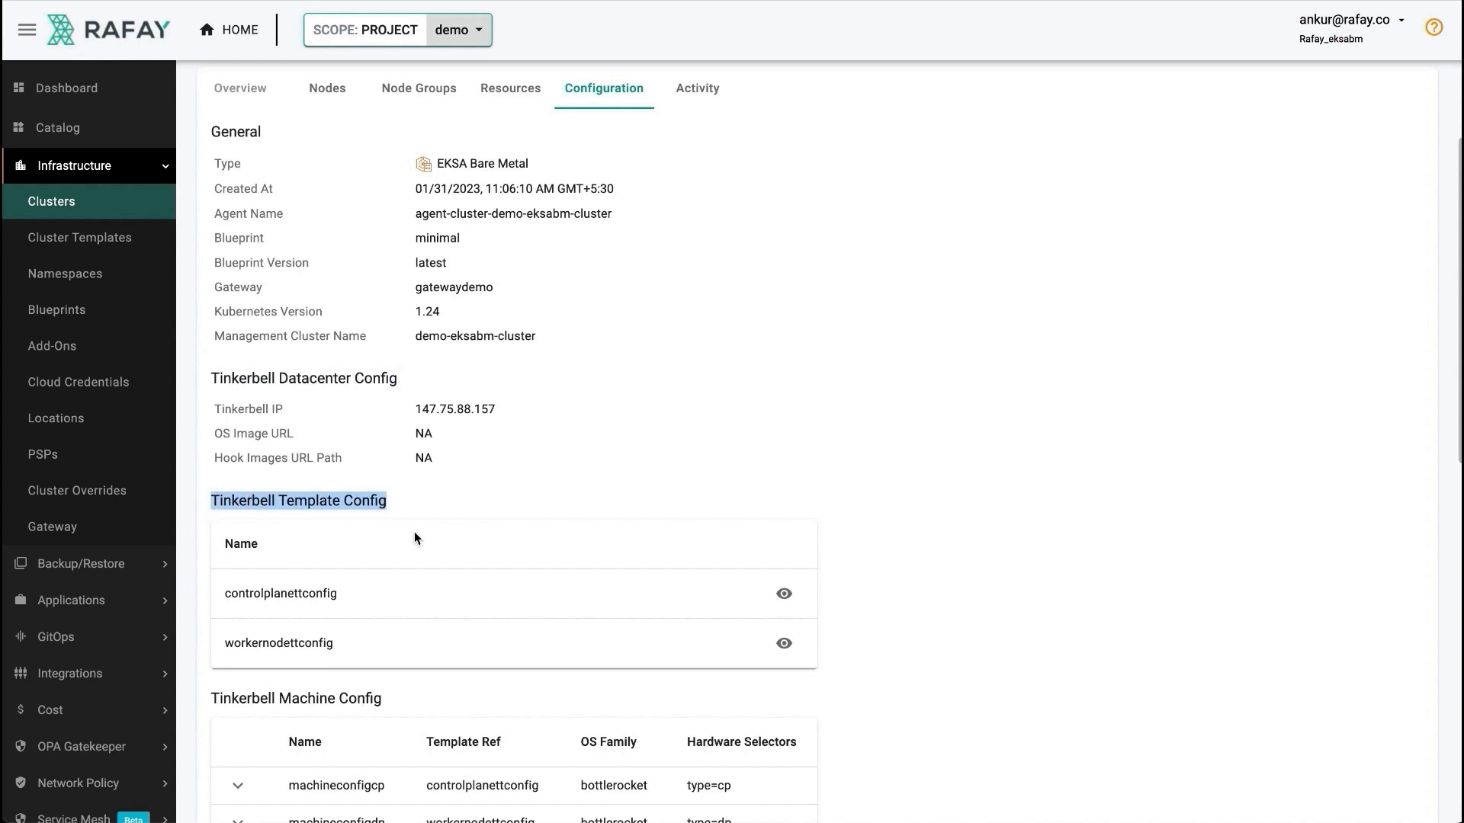
scroll(414, 532, "down", 3)
left_click_drag(398, 506, 231, 506)
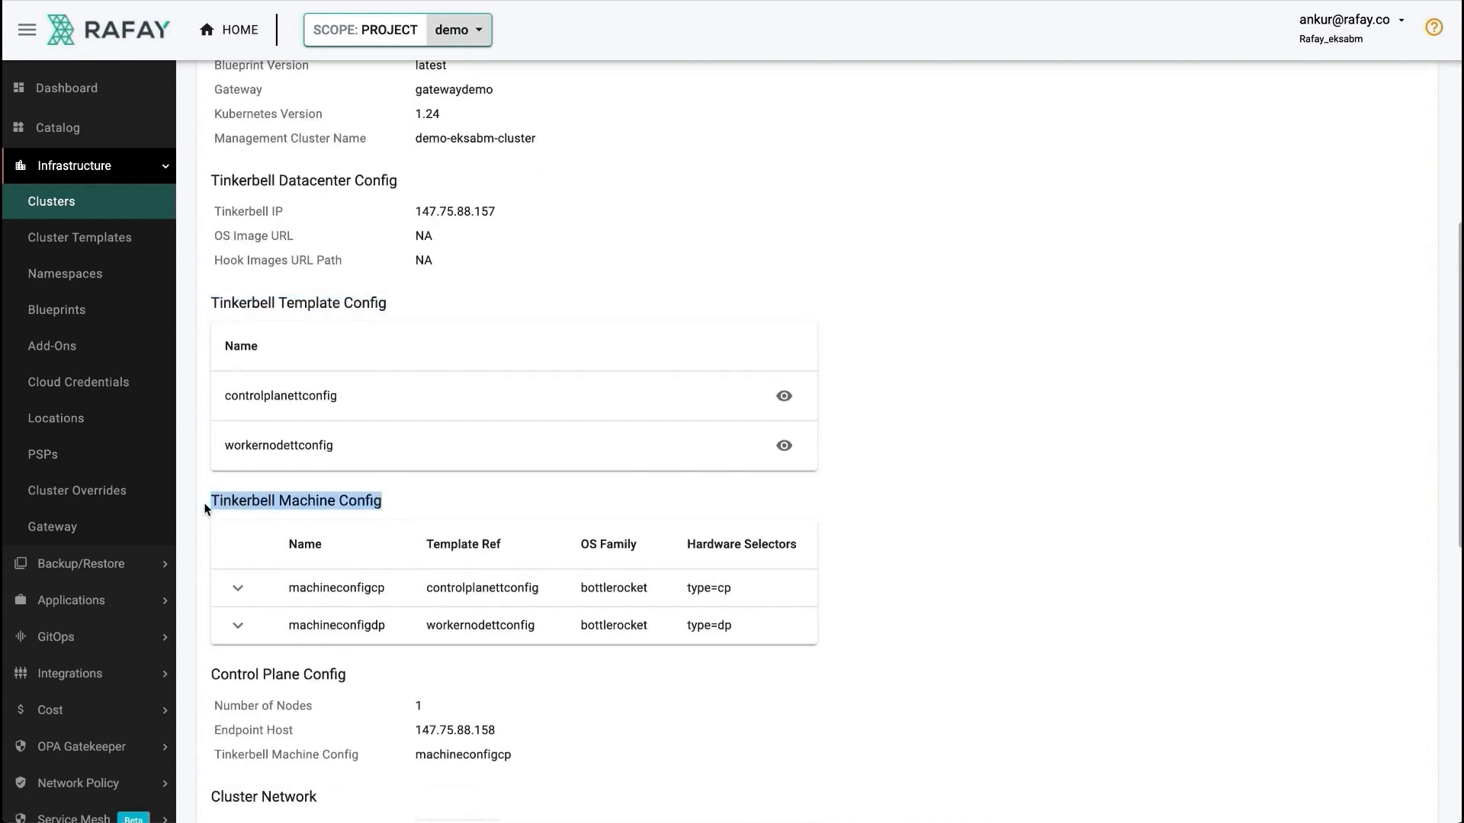
Examine the control plane, cluster network and Tinkerbell hardware config sections, expanding the details of the hardware entries
scroll(423, 657, "down", 6)
scroll(424, 657, "down", 1)
scroll(424, 658, "down", 1)
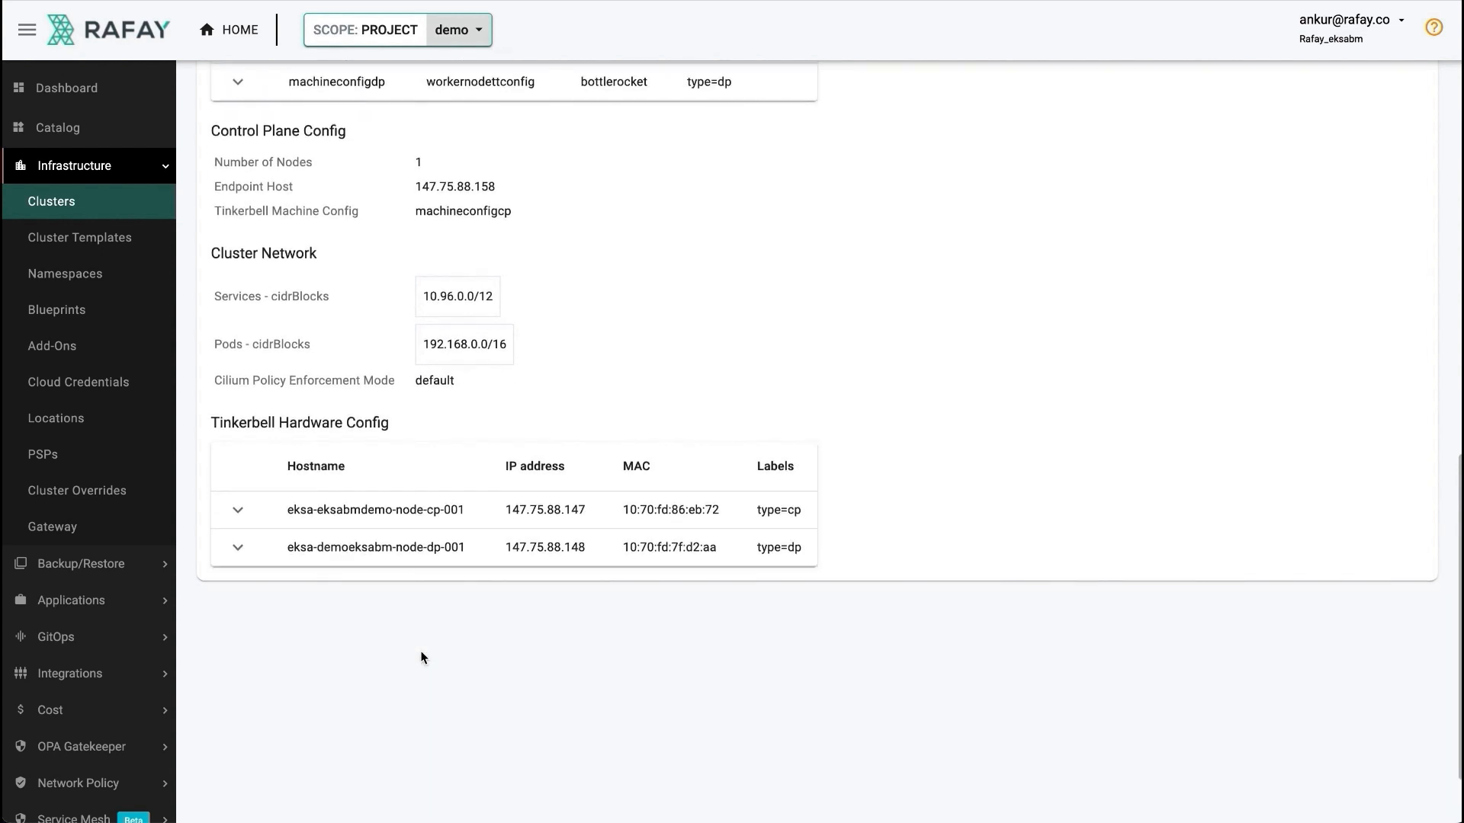
left_click(238, 510)
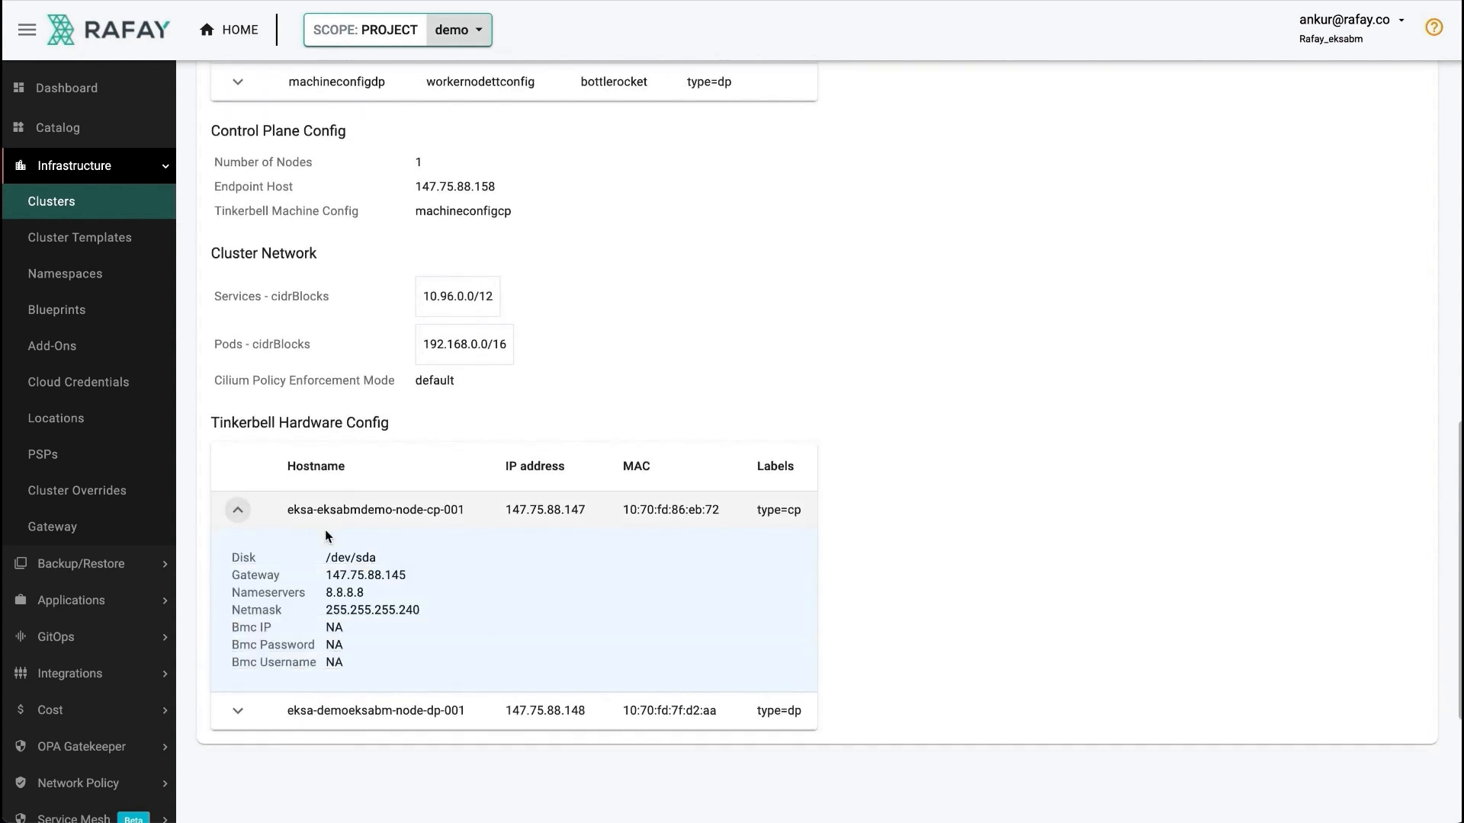
scroll(326, 536, "down", 2)
left_click(238, 574)
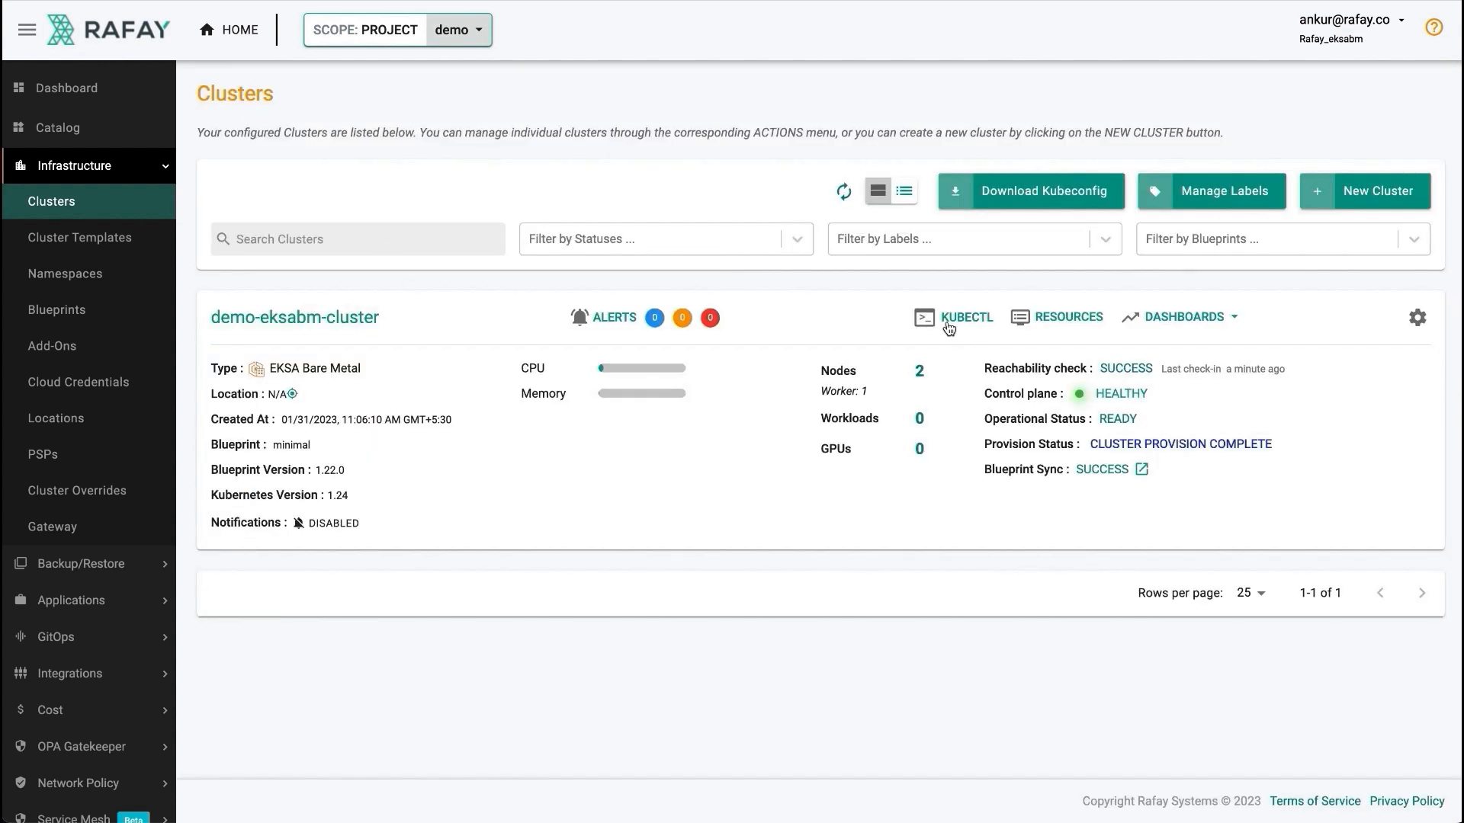
Open a kubectl session on demo-eksabm-cluster from the clusters list and list its nodes with "get nodes"
left_click(949, 324)
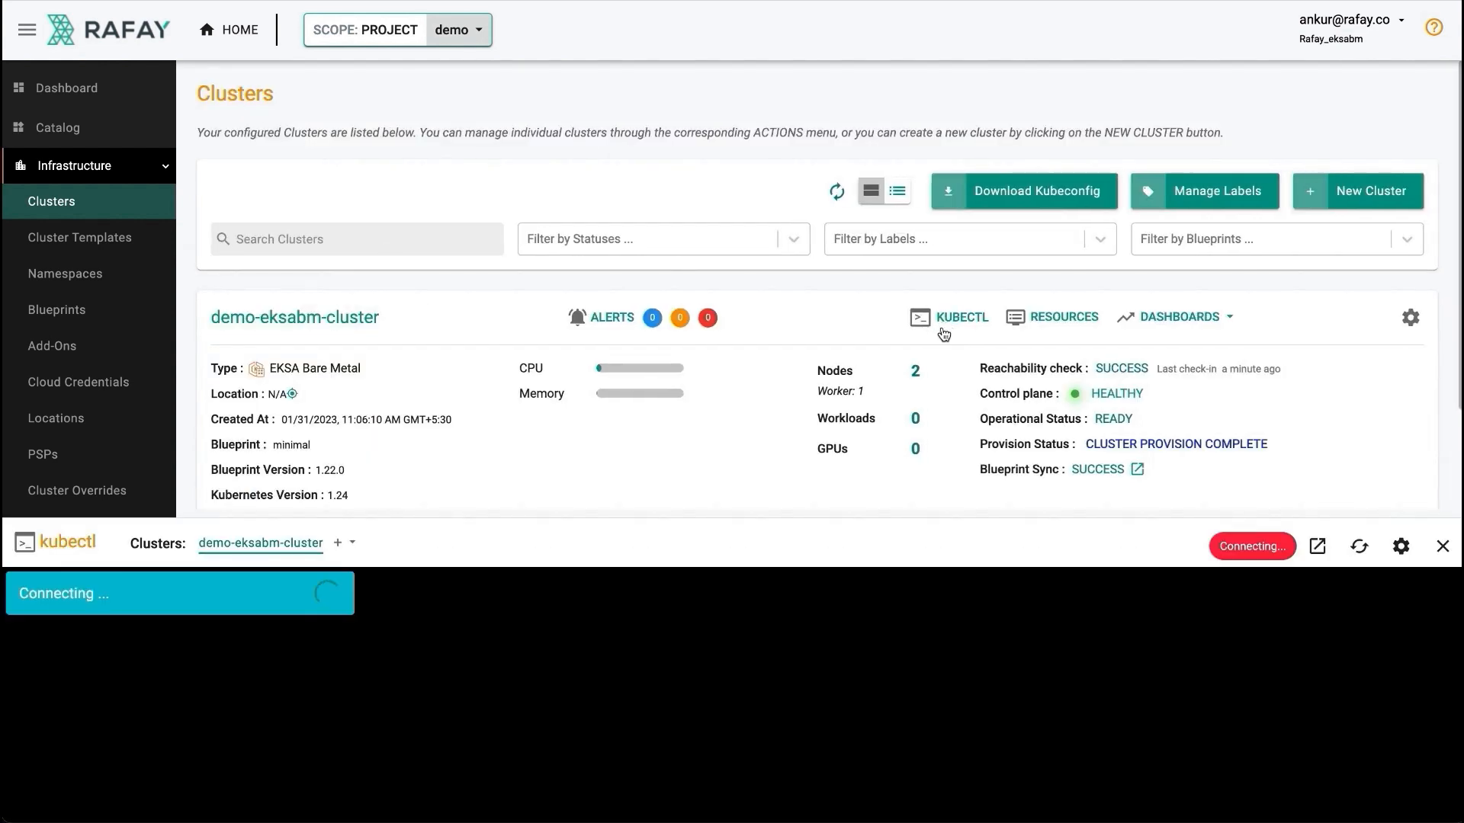
type("get nodes")
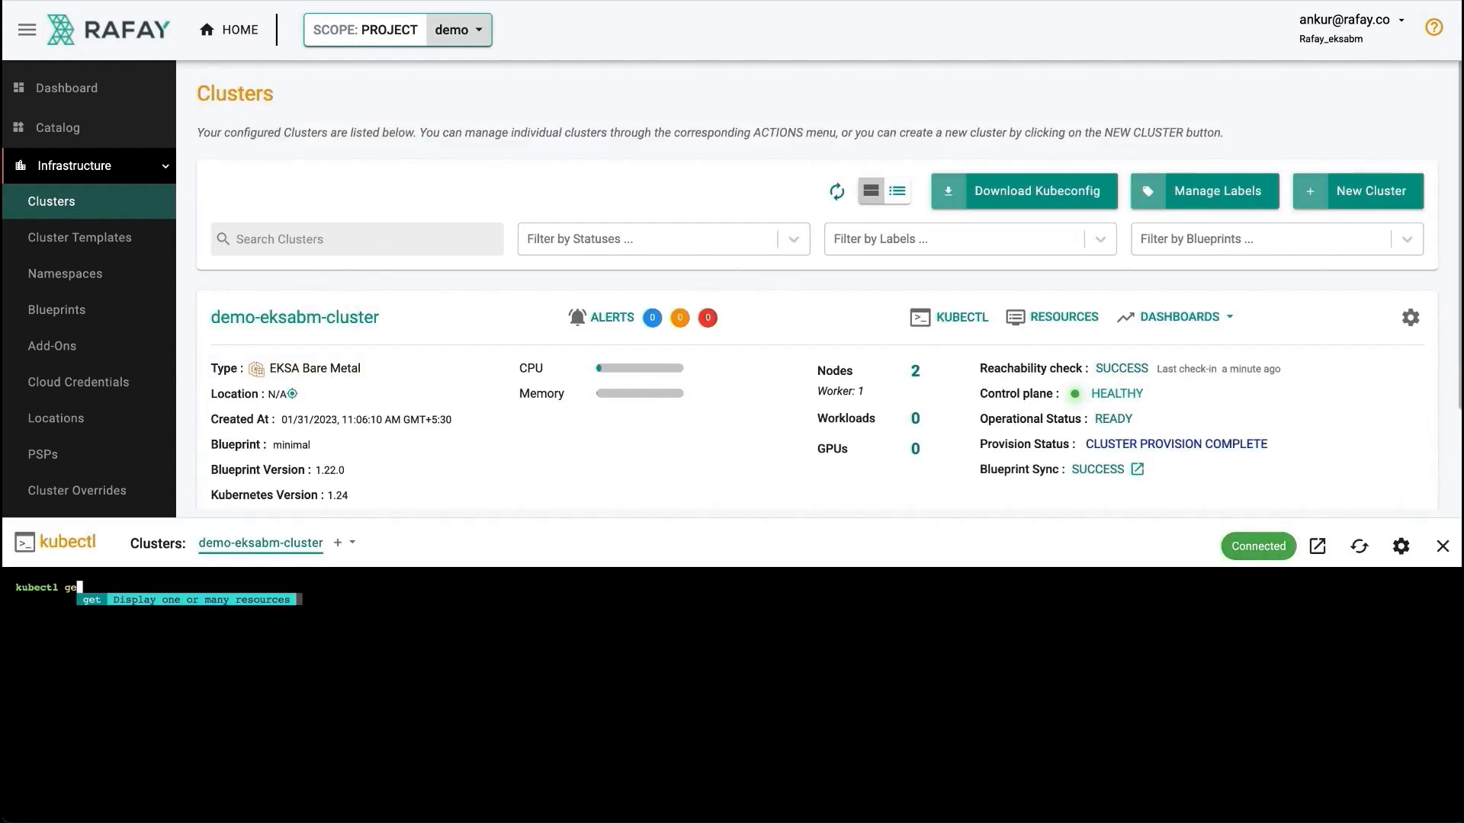
key("Return")
List the pods across all namespaces of the cluster with "get pods -A"
type("get pods -")
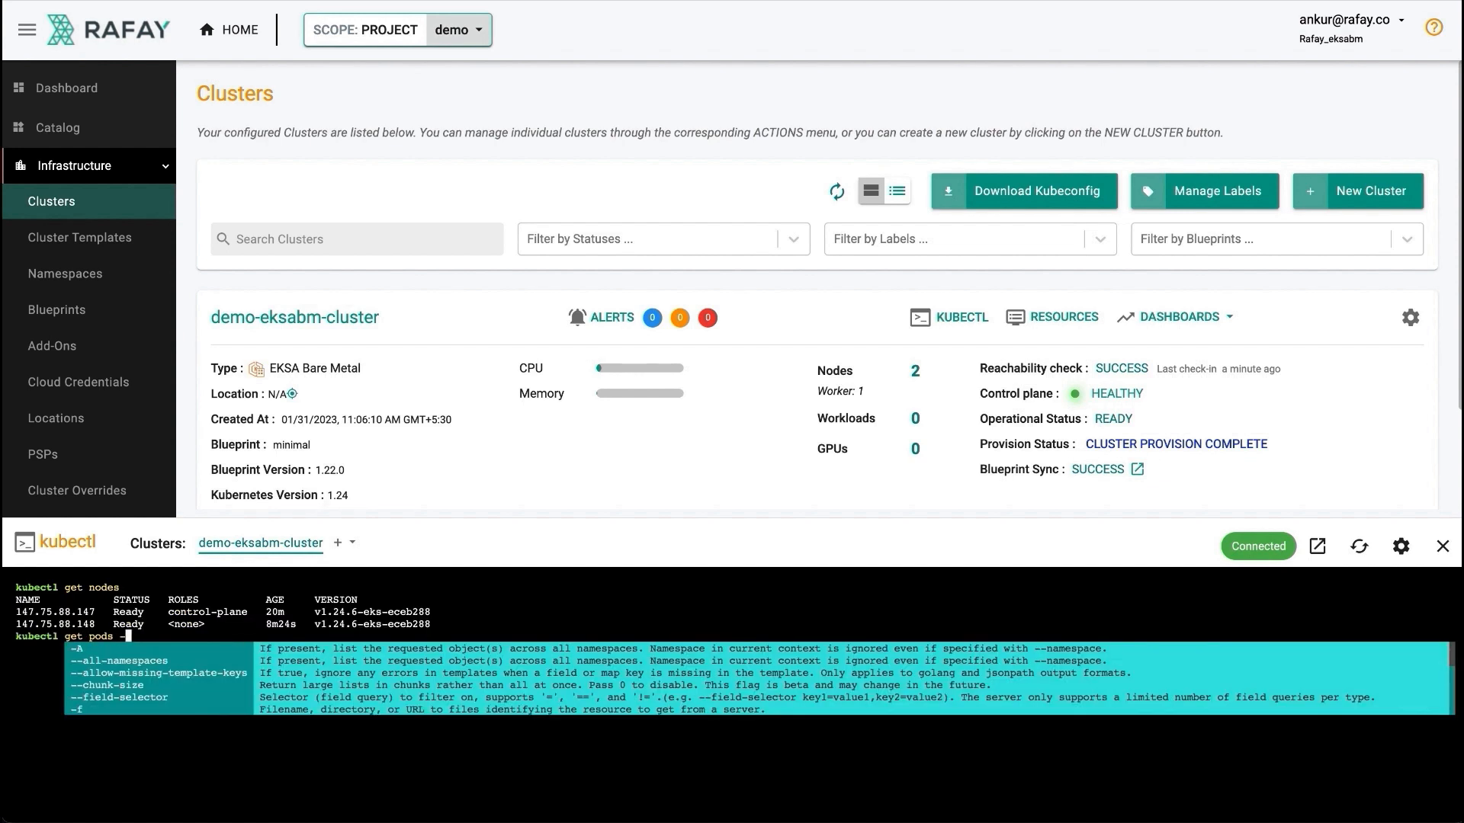
type("Aa")
key("Return")
key("BackSpace")
key("Return")
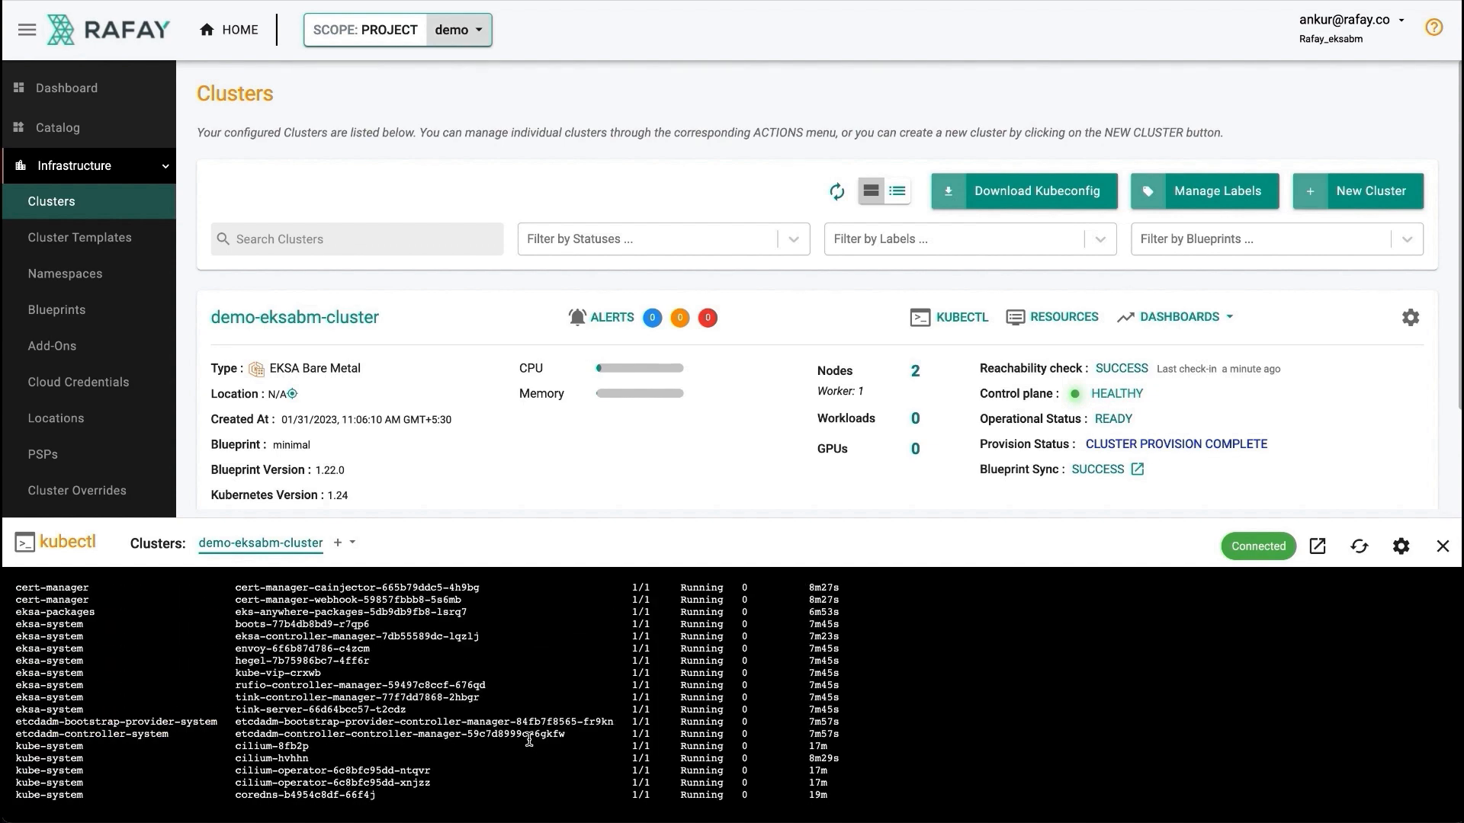